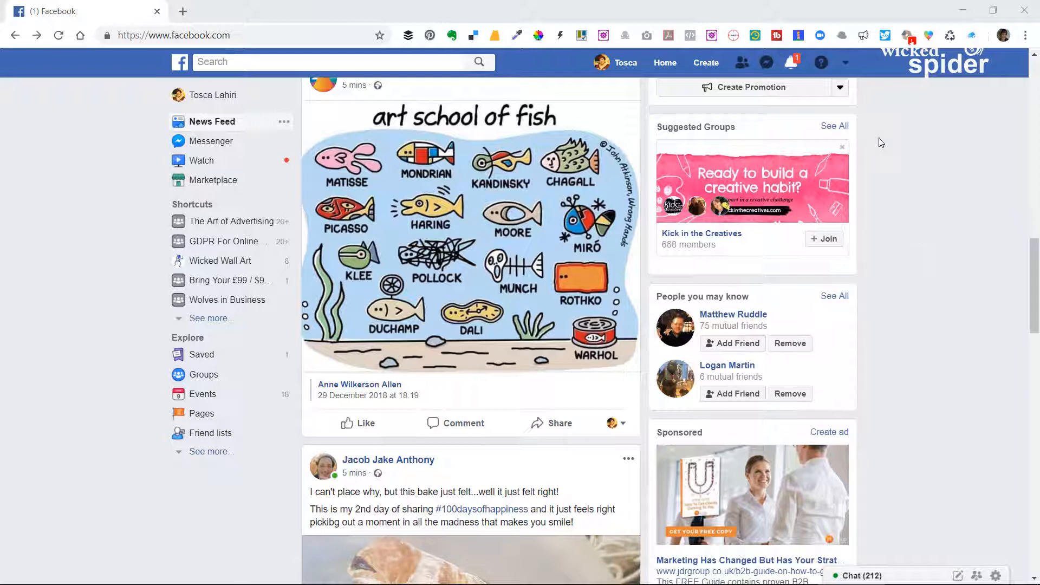
Open Ads Manager for the active personal ad account at the head of the accounts list.
{"action": "left_click", "coordinate": [846, 64]}
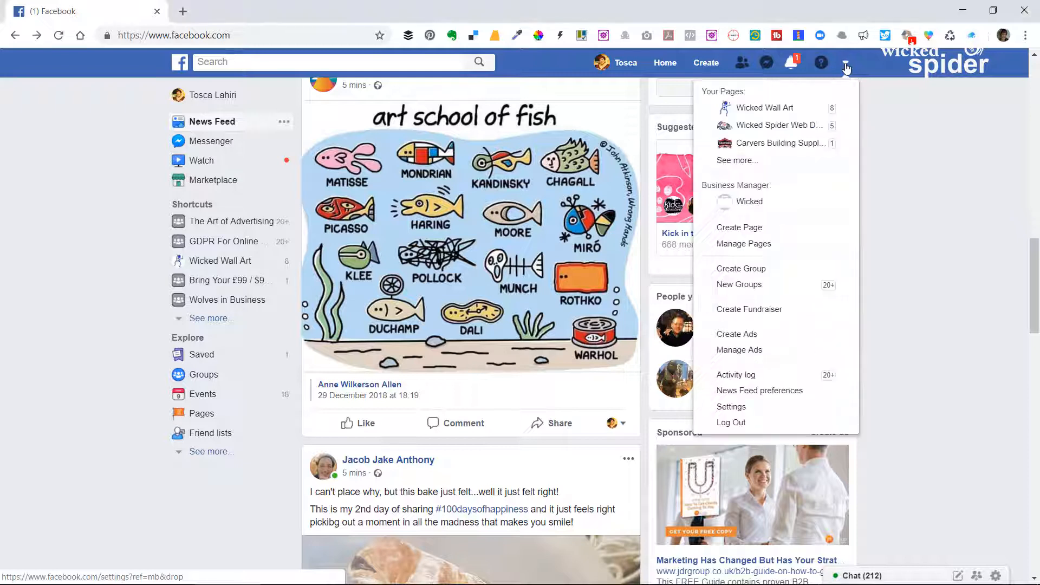
{"action": "left_click", "coordinate": [743, 350]}
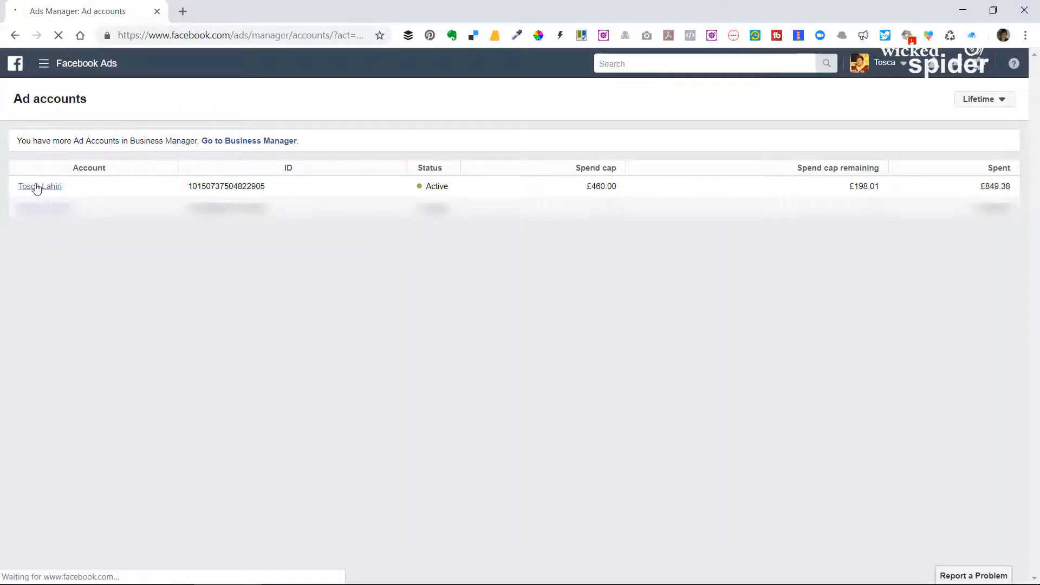
{"action": "left_click", "coordinate": [38, 187]}
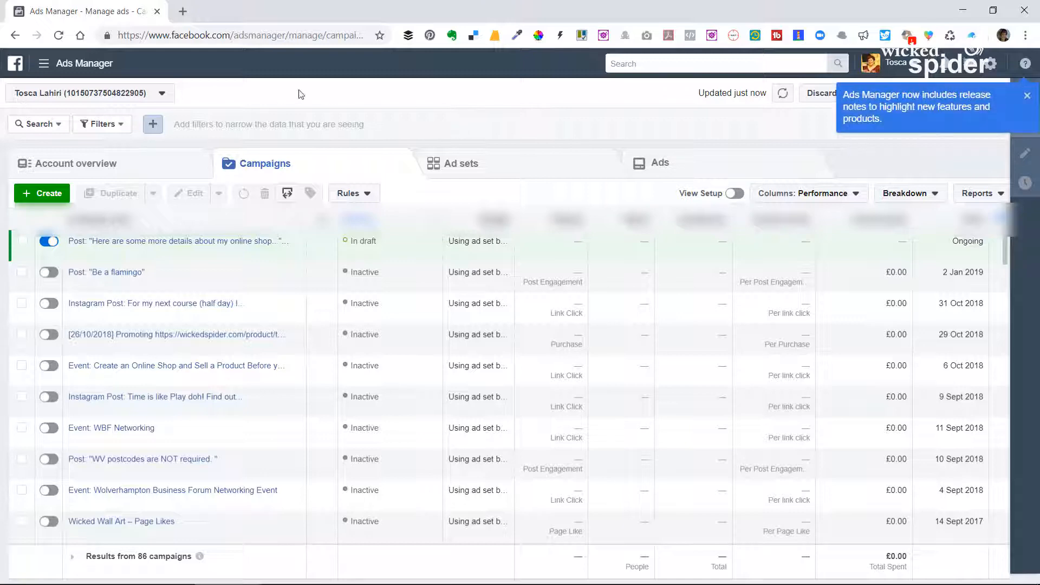
Open Audience Insights, start a new audience from everyone on Facebook and dismiss the location tip.
{"action": "left_click", "coordinate": [76, 69]}
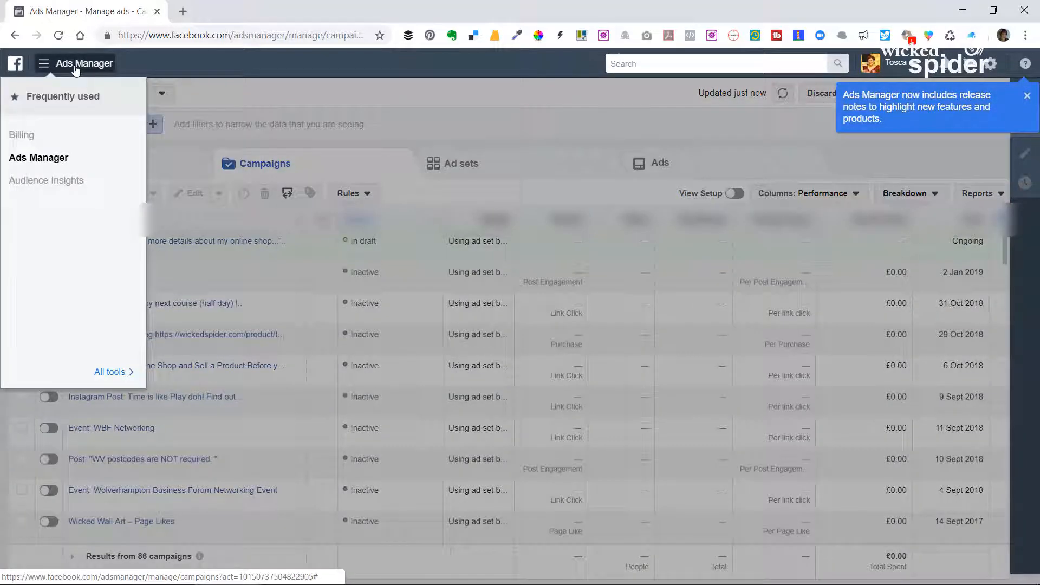
{"action": "left_click", "coordinate": [33, 184]}
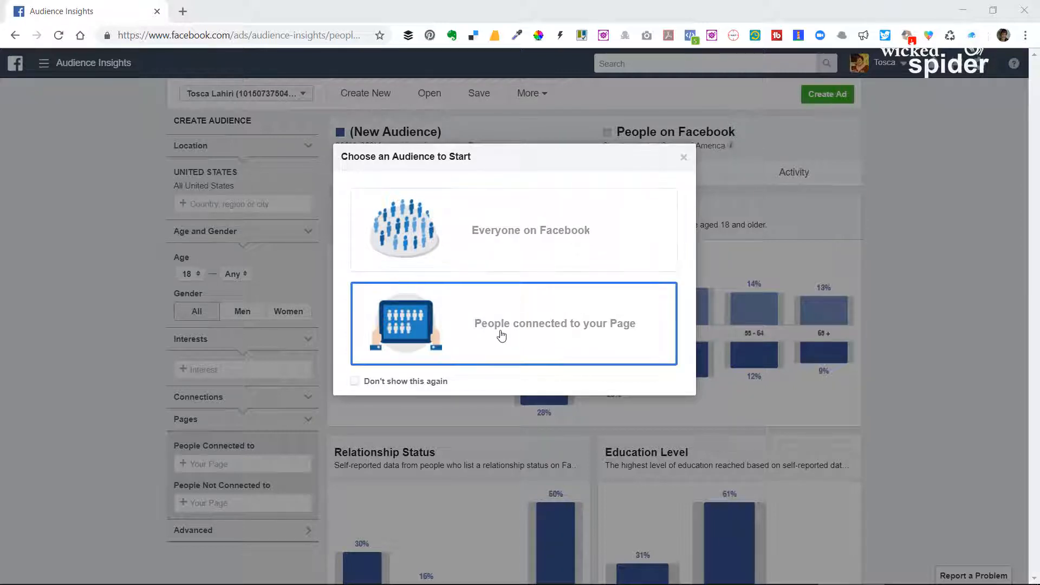
{"action": "left_click", "coordinate": [481, 243]}
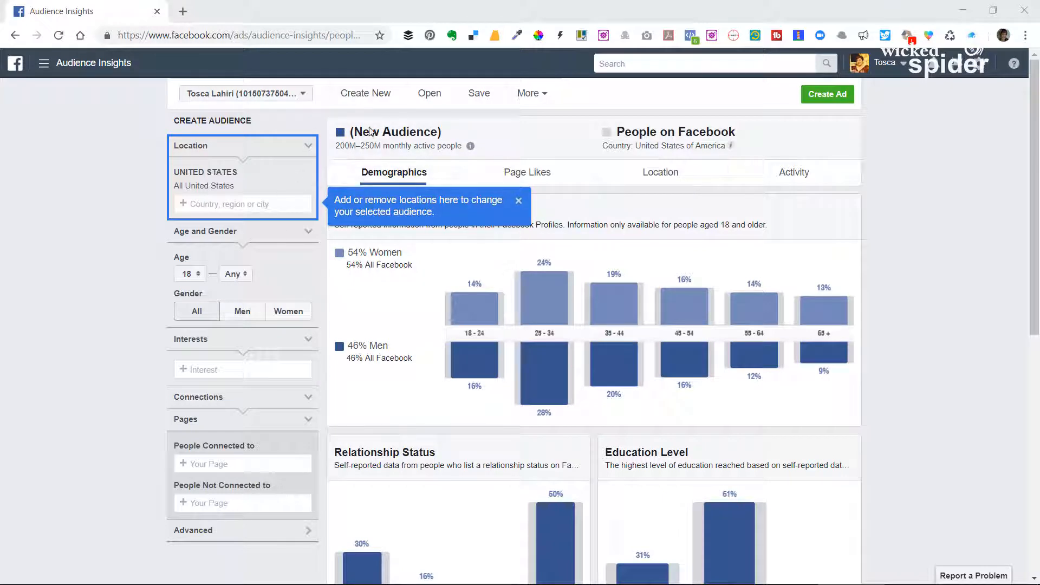
{"action": "left_click", "coordinate": [518, 201]}
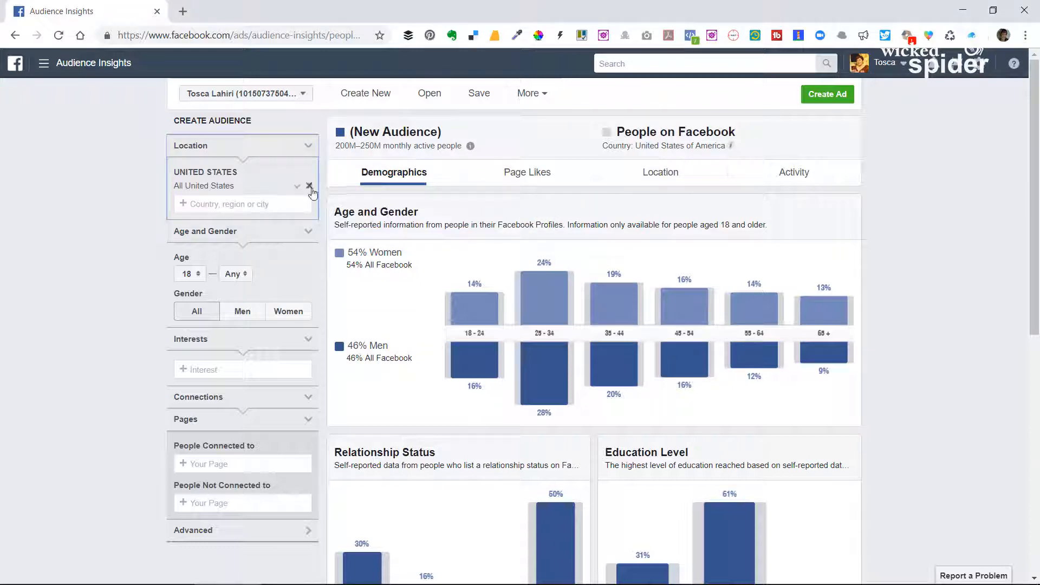
Replace the United States with Wolverhampton, England, United Kingdom as the audience location.
{"action": "left_click", "coordinate": [308, 172]}
{"action": "left_click", "coordinate": [245, 179]}
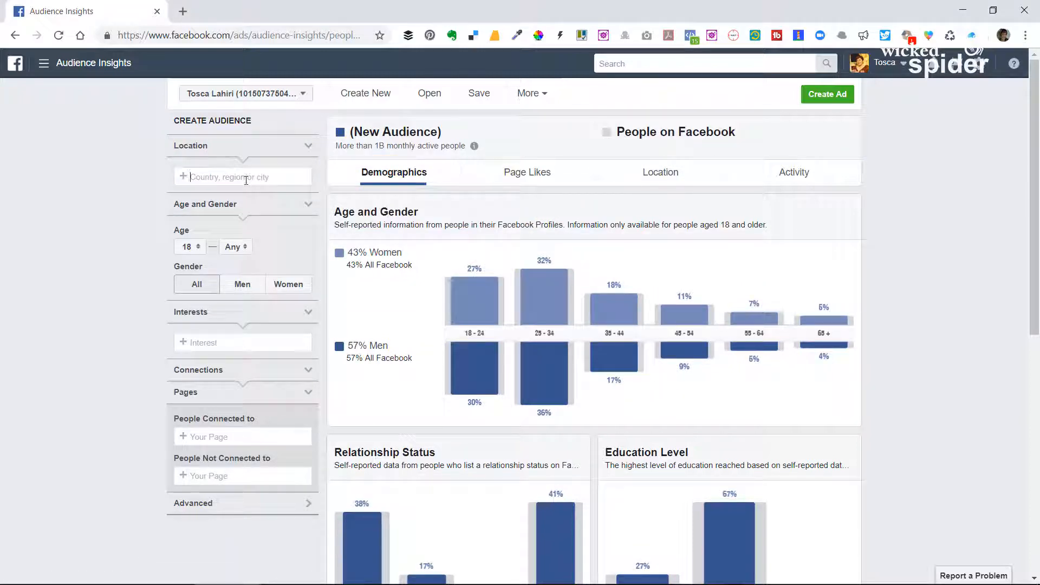
{"action": "type", "text": "Wolverham"}
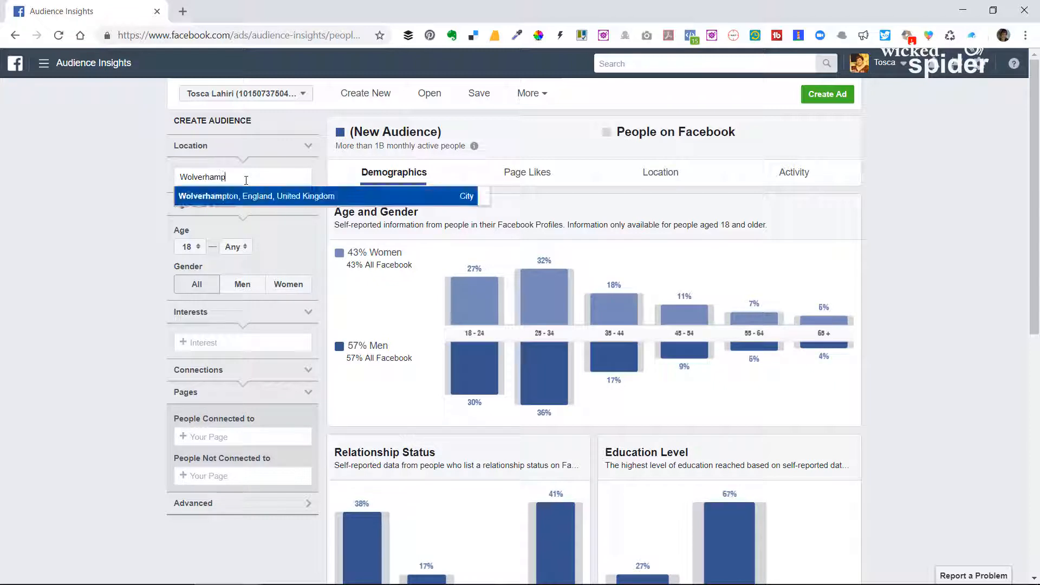
{"action": "type", "text": "p"}
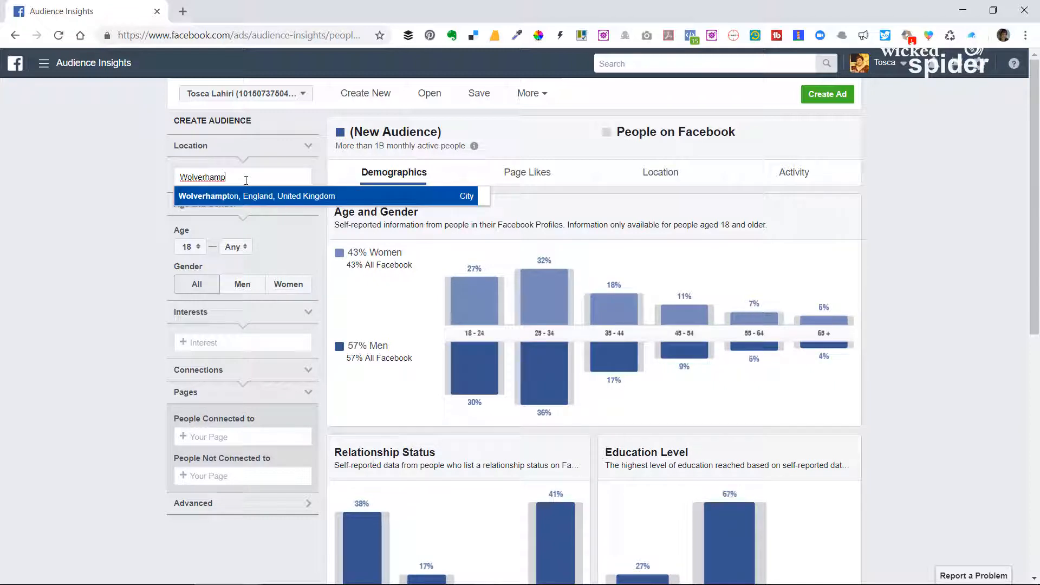
{"action": "left_click", "coordinate": [206, 202]}
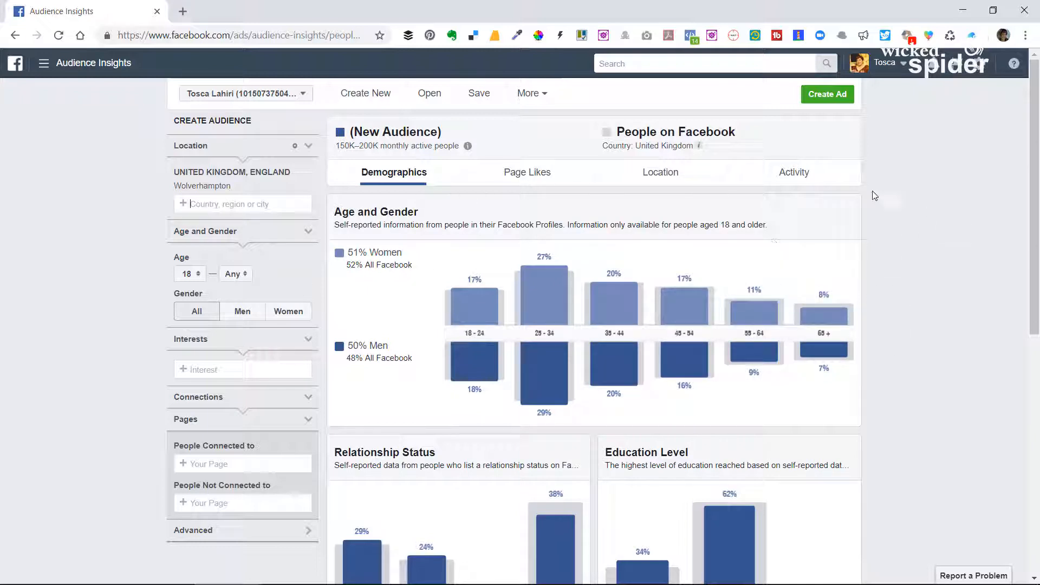
Examine the Wolverhampton audience's page likes, locations and activity, including comments, posts liked, posts shared and ads clicked.
{"action": "left_click", "coordinate": [535, 175]}
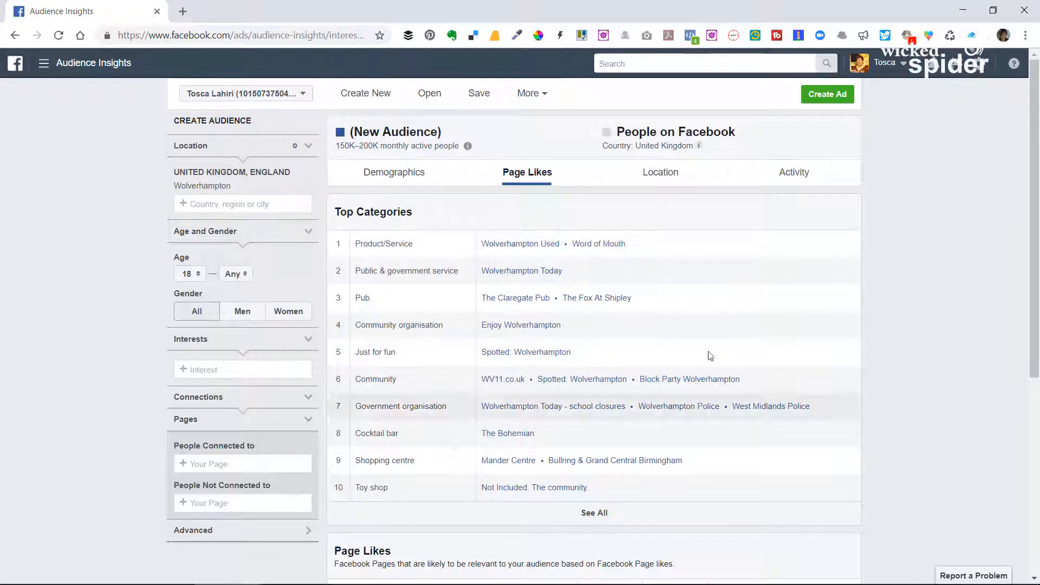
{"action": "left_click", "coordinate": [661, 178]}
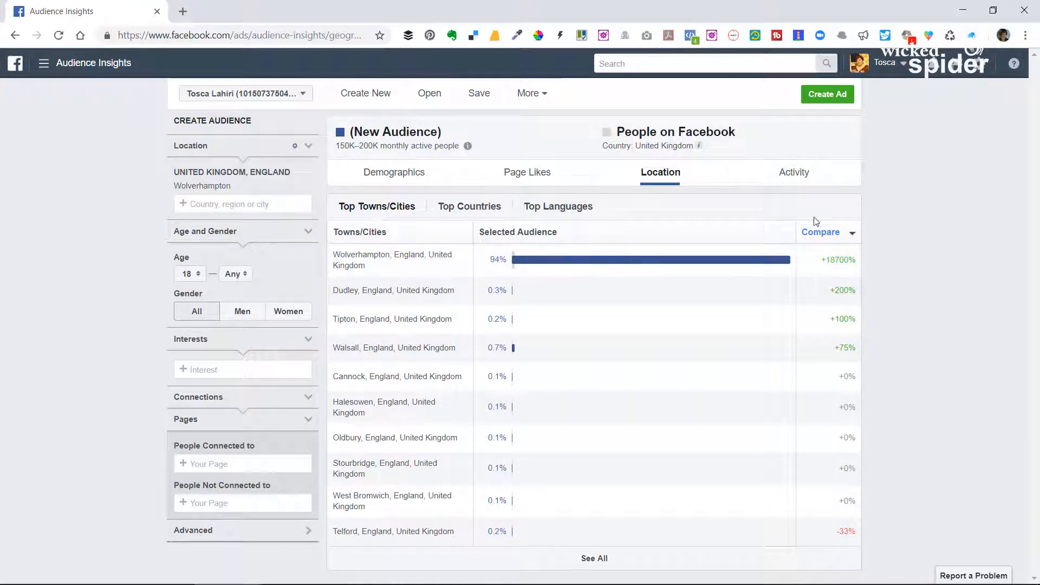
{"action": "left_click", "coordinate": [805, 175]}
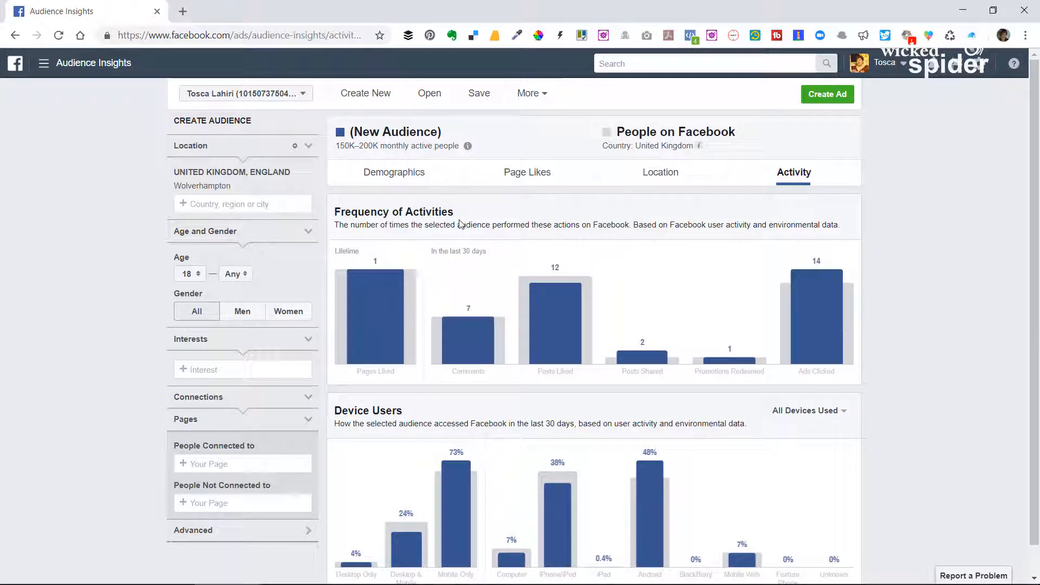
{"action": "mouse_move", "coordinate": [547, 290]}
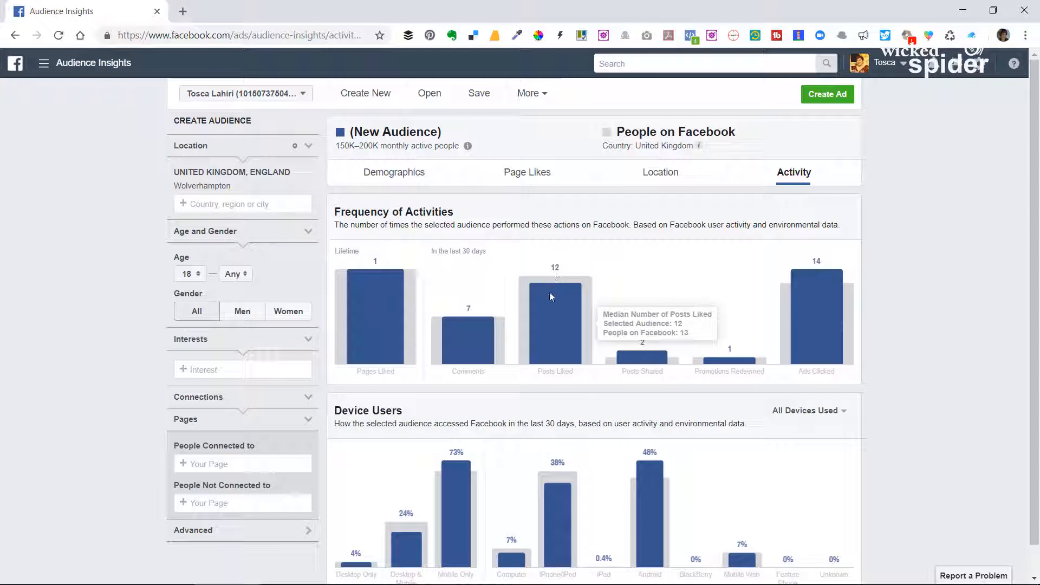
{"action": "mouse_move", "coordinate": [457, 364]}
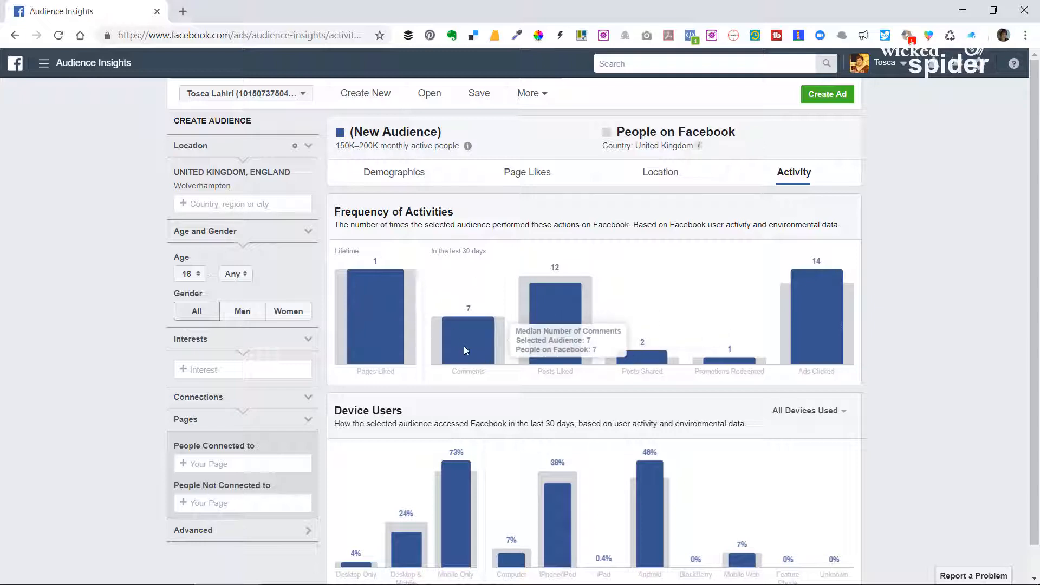
{"action": "mouse_move", "coordinate": [677, 359]}
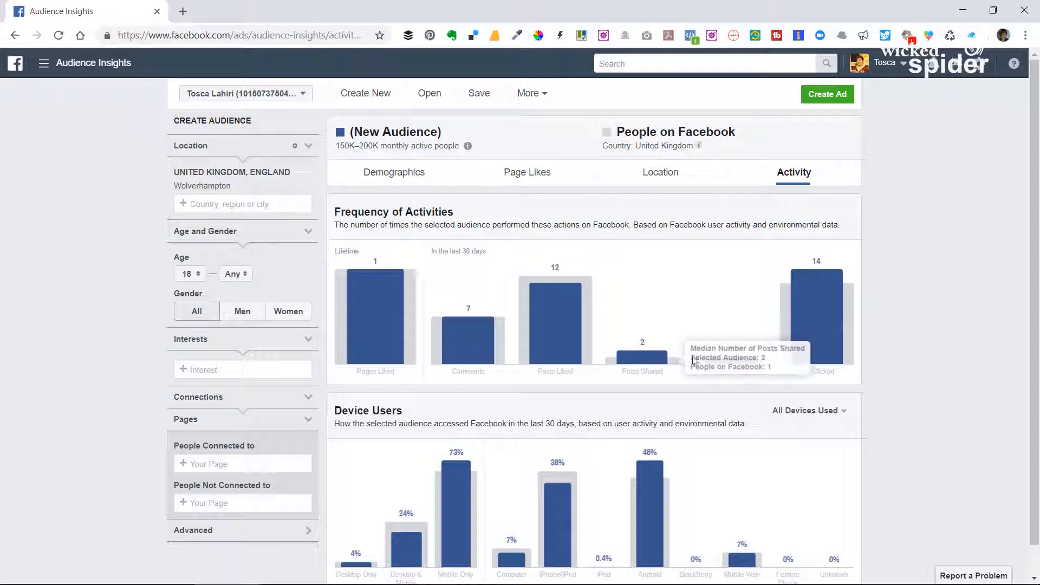
{"action": "mouse_move", "coordinate": [743, 362]}
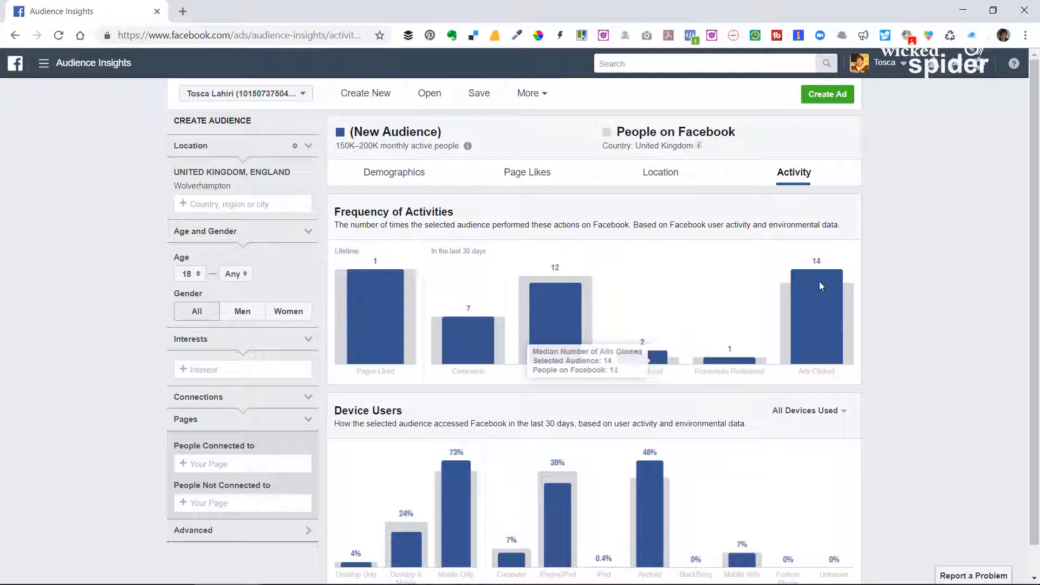
{"action": "mouse_move", "coordinate": [821, 277]}
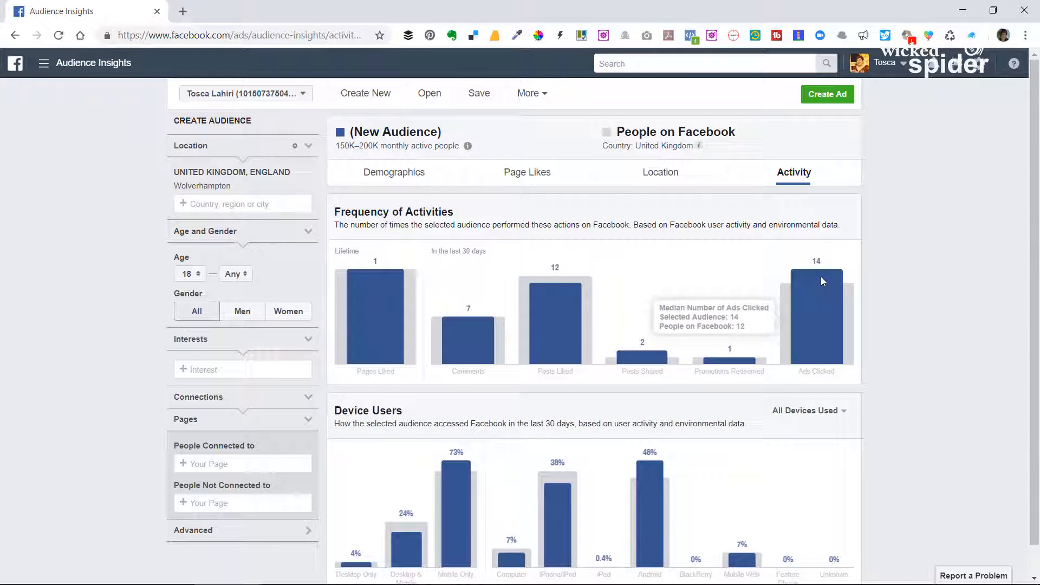
{"action": "mouse_move", "coordinate": [382, 326]}
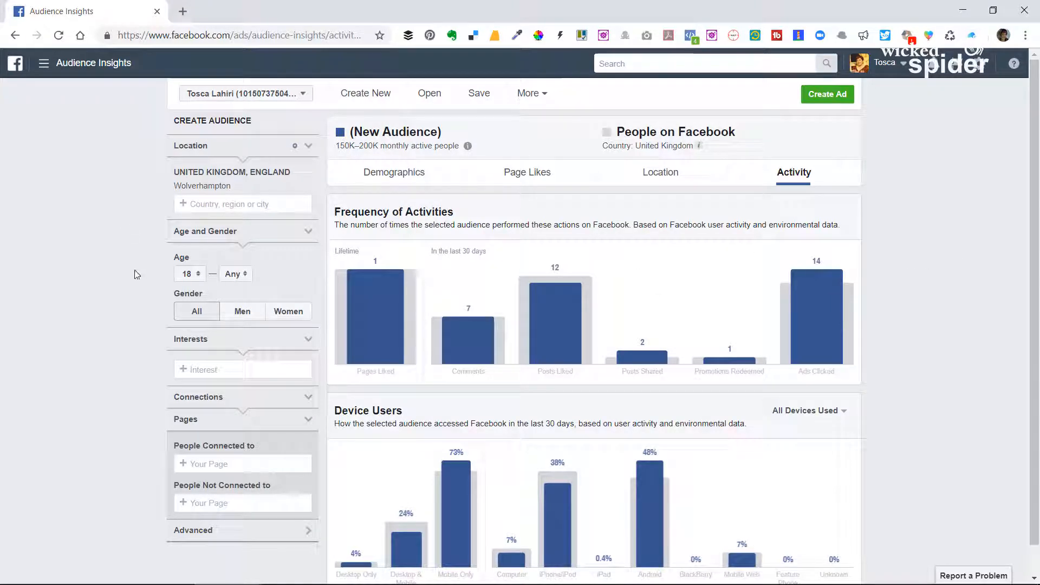
Set the audience's minimum age to 35.
{"action": "left_click", "coordinate": [200, 276]}
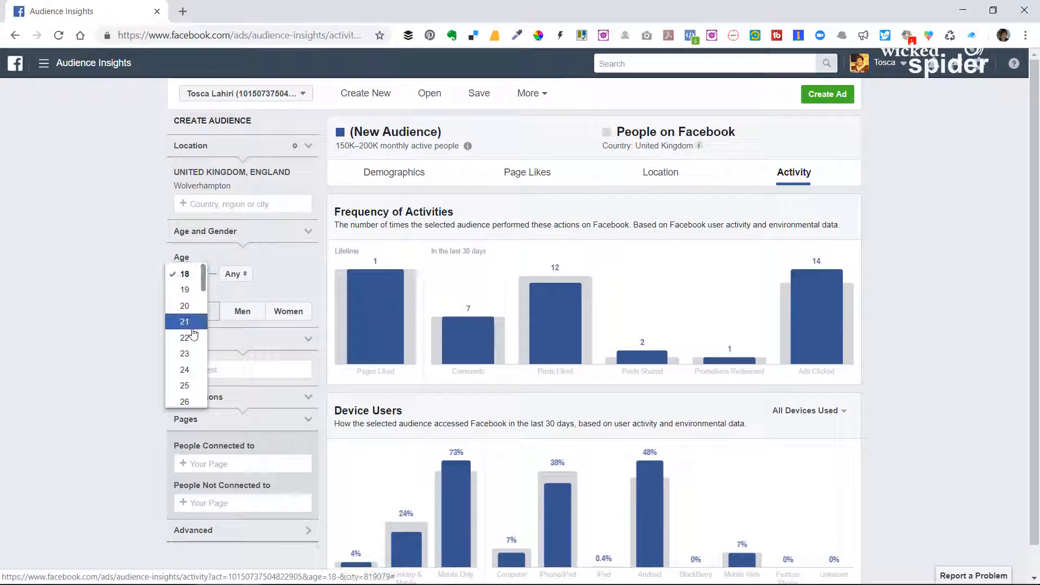
{"action": "scroll", "coordinate": [193, 336], "scroll_direction": "down", "scroll_amount": 3}
{"action": "scroll", "coordinate": [192, 345], "scroll_direction": "down", "scroll_amount": 1}
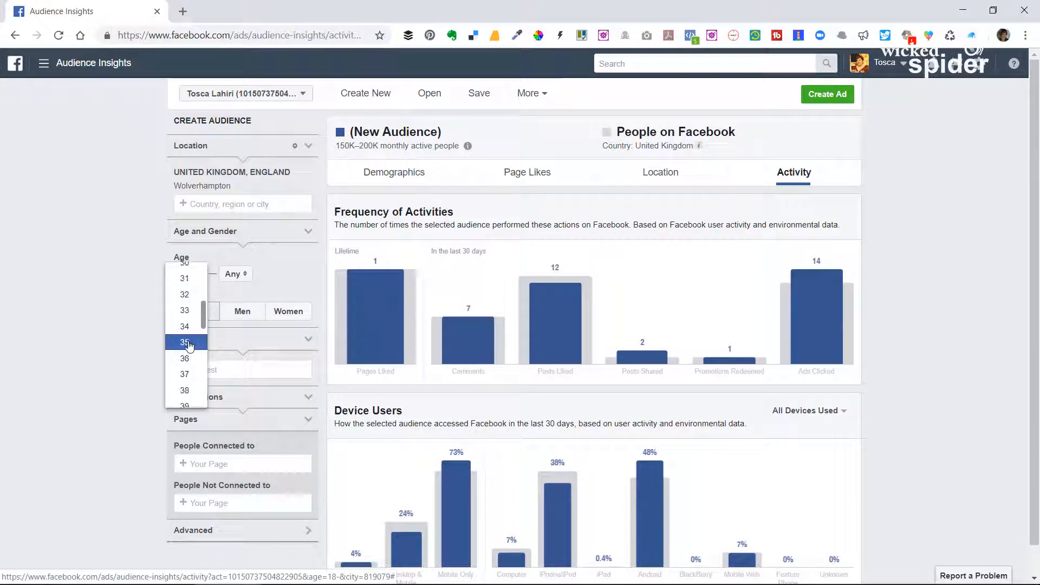
{"action": "left_click", "coordinate": [186, 343]}
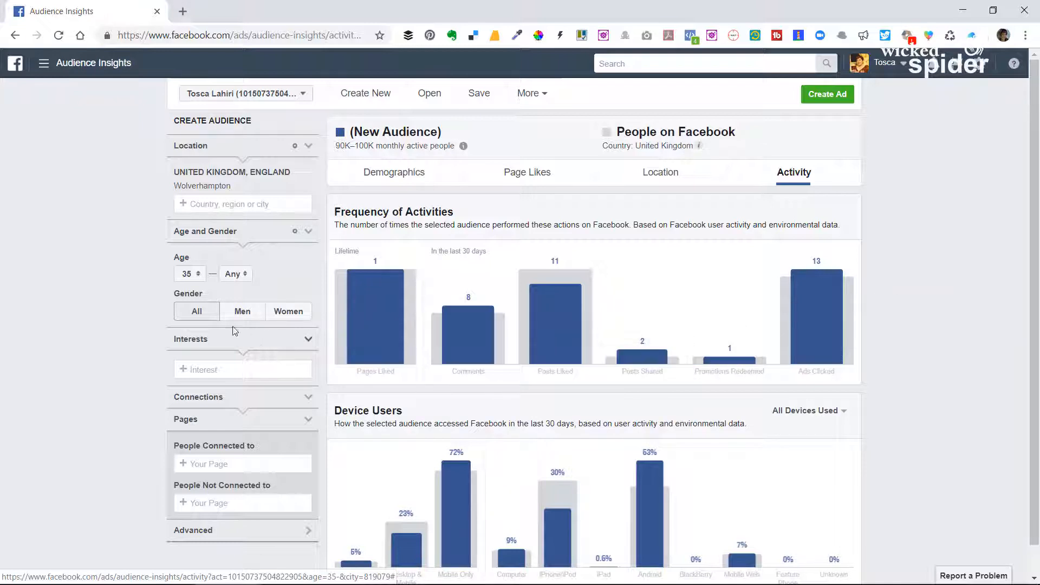
Raise the audience's minimum age to 40.
{"action": "left_click", "coordinate": [198, 276]}
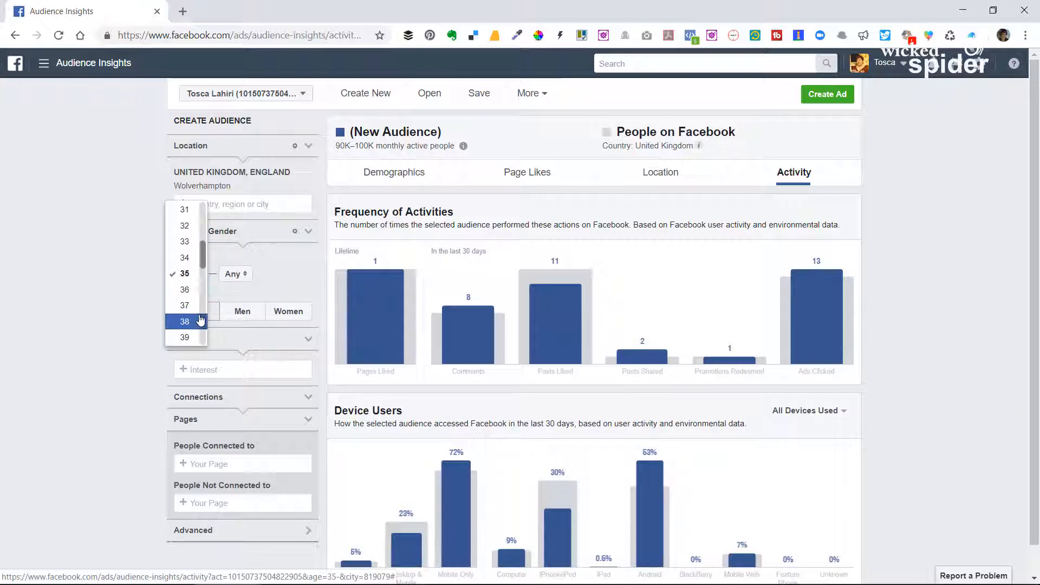
{"action": "scroll", "coordinate": [186, 295], "scroll_direction": "down", "scroll_amount": 2}
{"action": "left_click", "coordinate": [184, 286]}
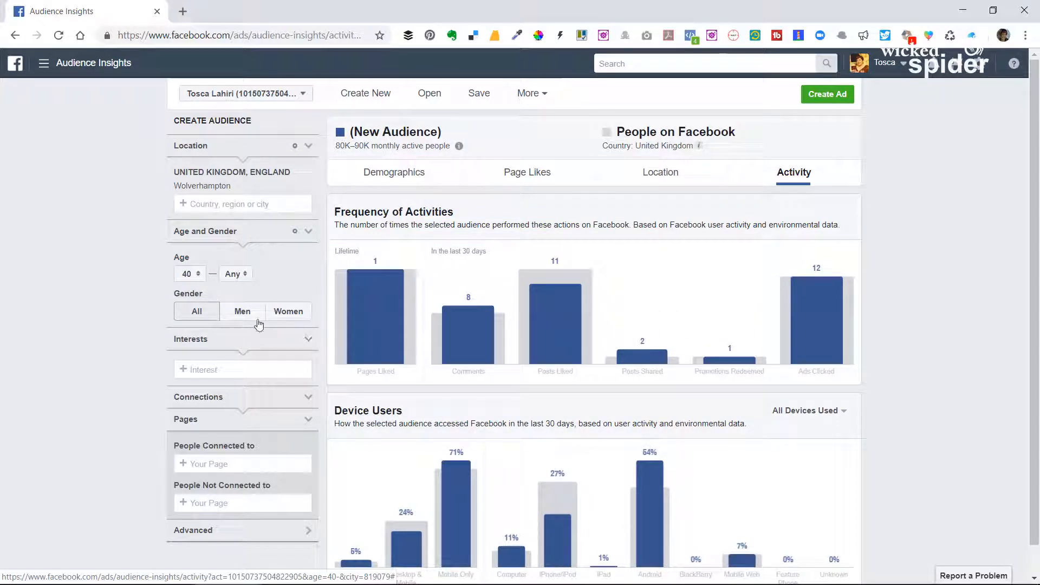
Compare the activity of men and women in the audience, and set the gender filter back to All.
{"action": "left_click", "coordinate": [245, 314]}
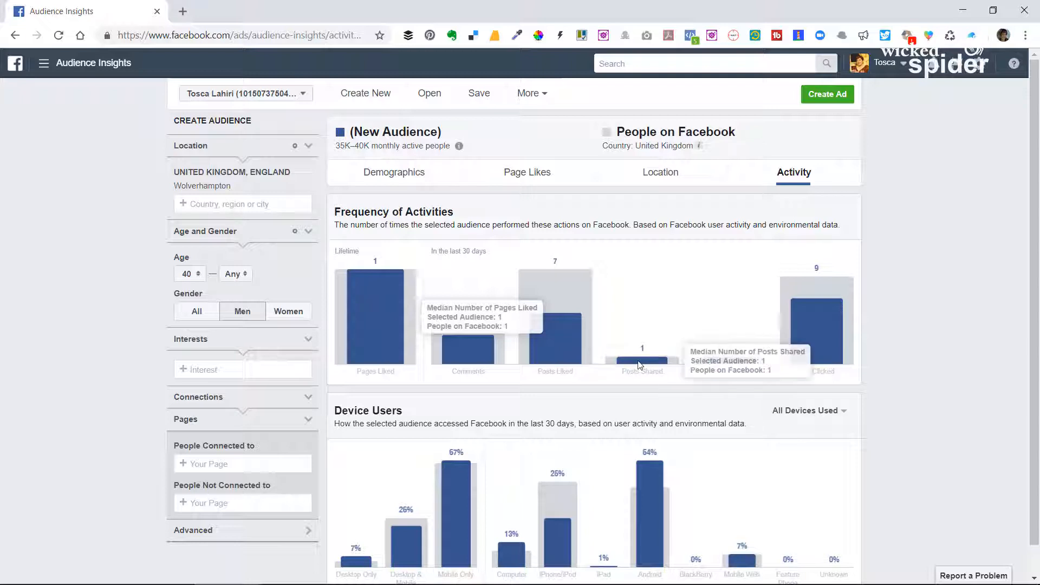
{"action": "left_click", "coordinate": [294, 317]}
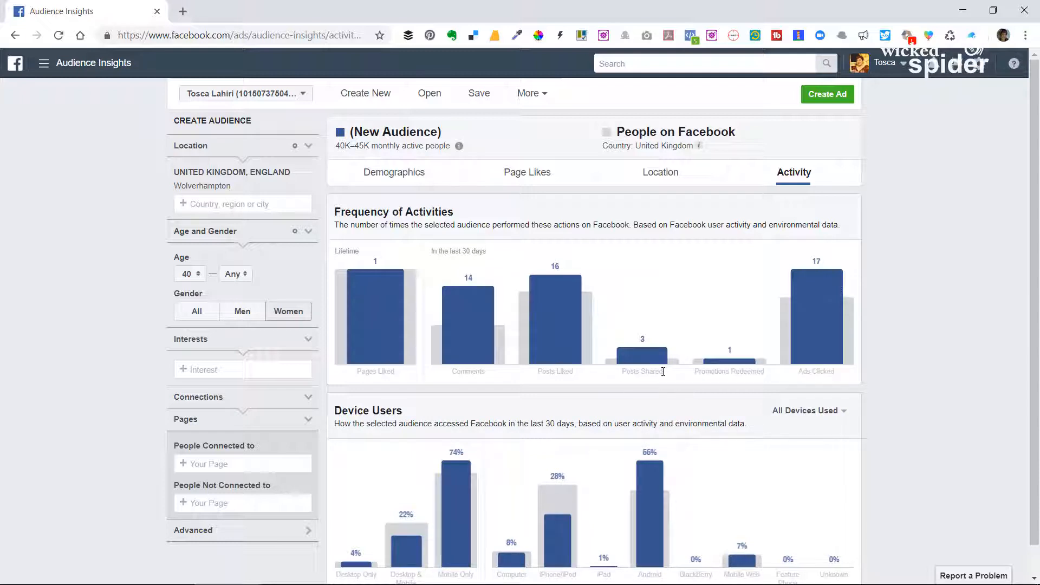
{"action": "mouse_move", "coordinate": [486, 322]}
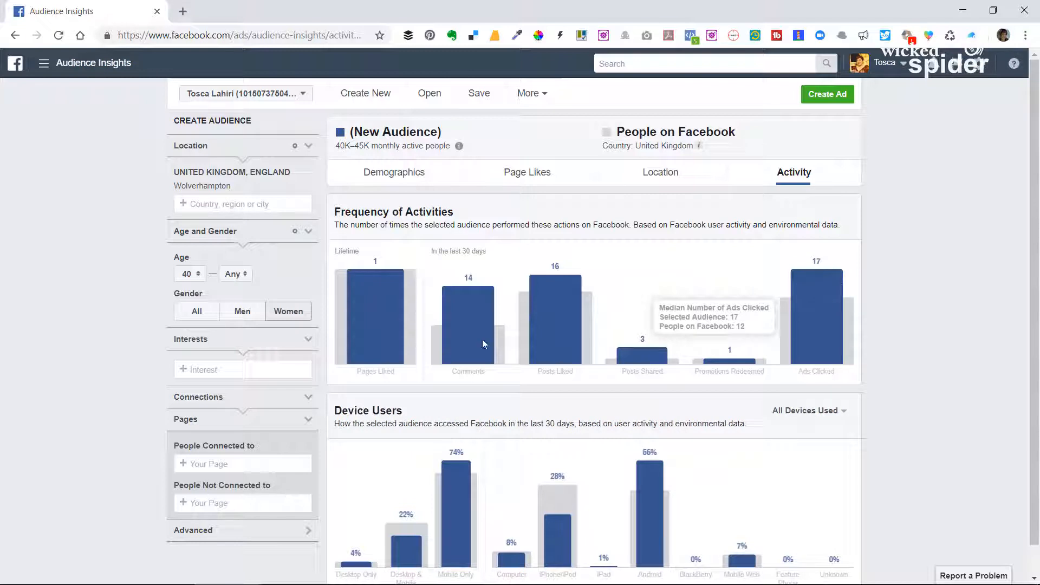
{"action": "left_click", "coordinate": [245, 317]}
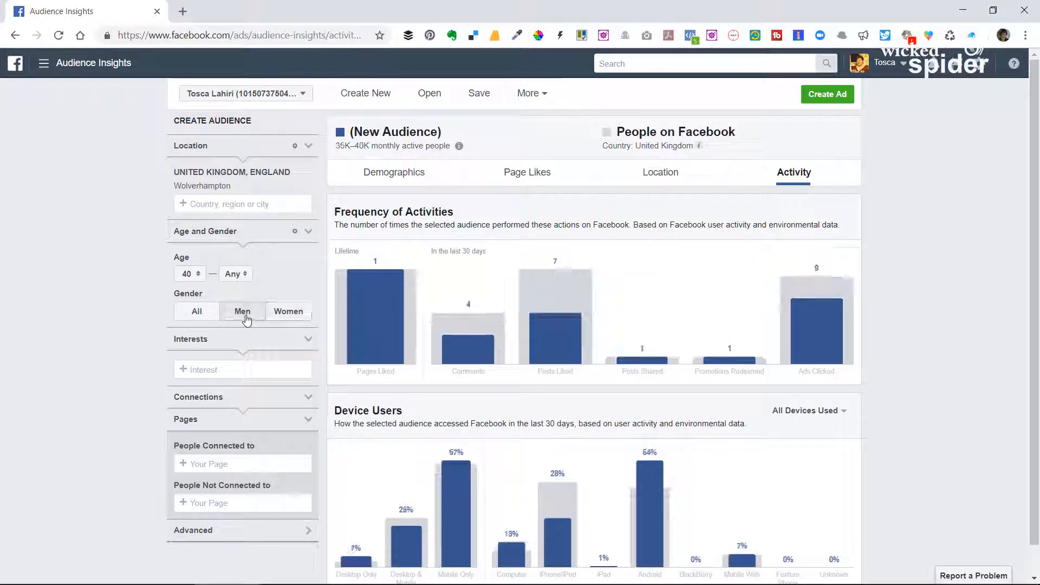
{"action": "left_click", "coordinate": [196, 313]}
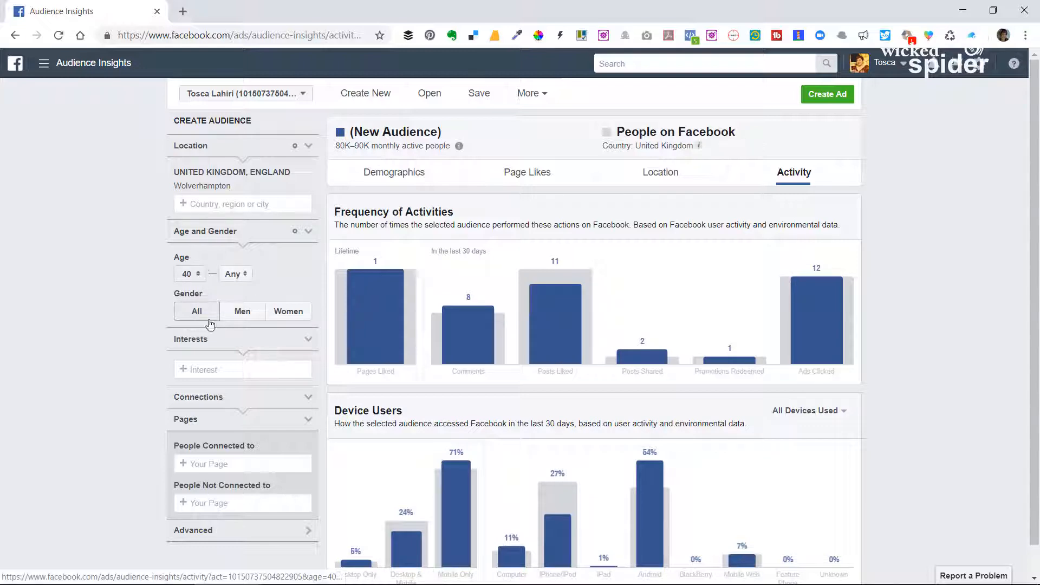
Try narrowing the audience by the retail company interest Wickes, checking it with the Men and All gender filters.
{"action": "left_click", "coordinate": [210, 369]}
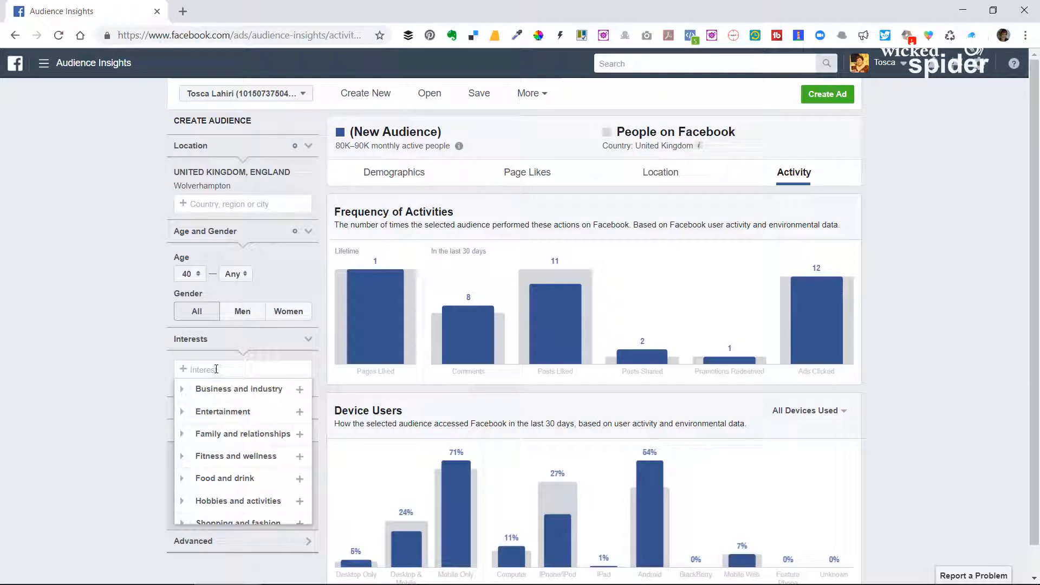
{"action": "type", "text": "Wickes"}
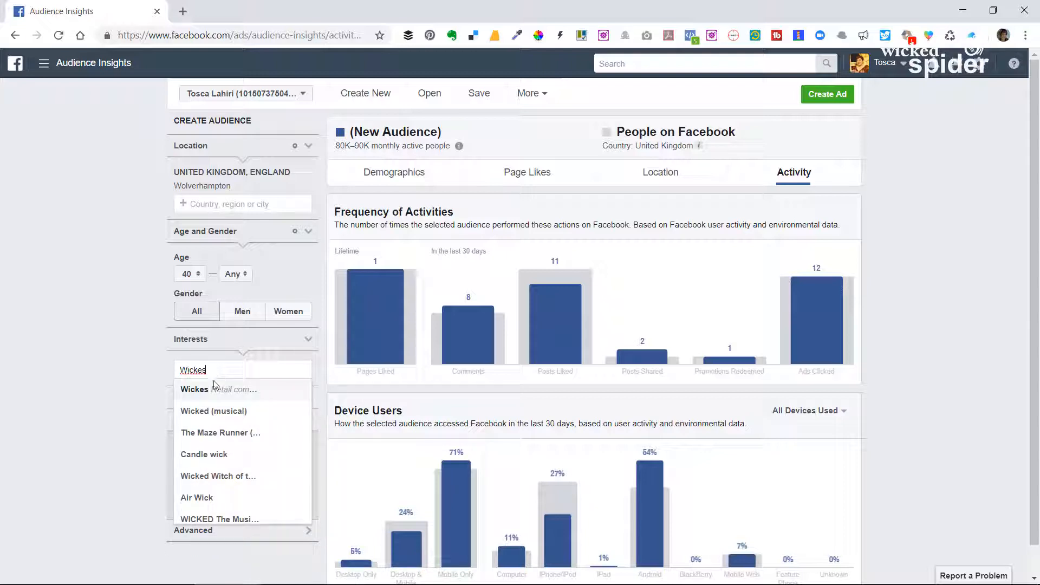
{"action": "left_click", "coordinate": [205, 390]}
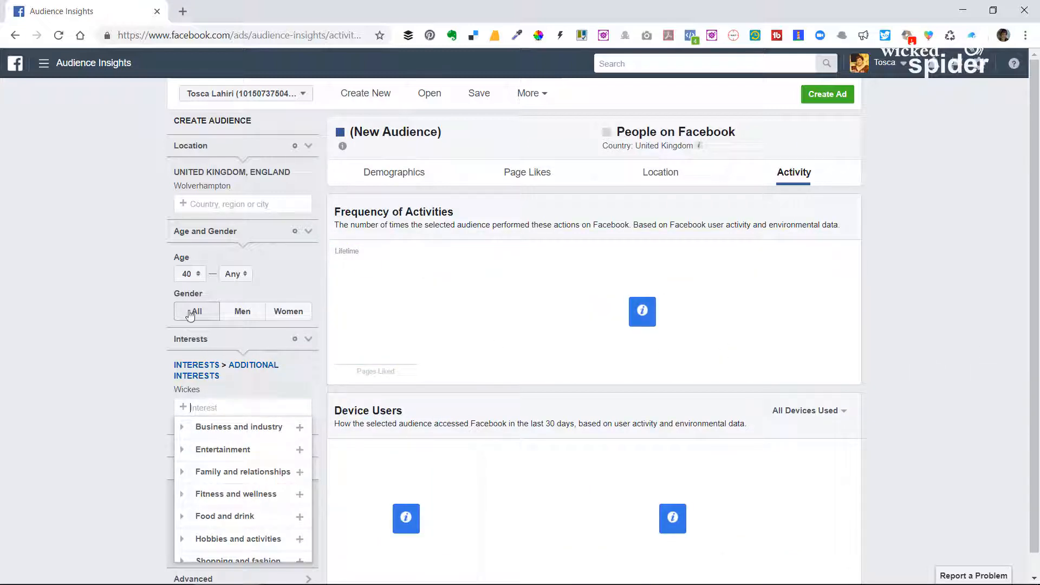
{"action": "left_click", "coordinate": [229, 318]}
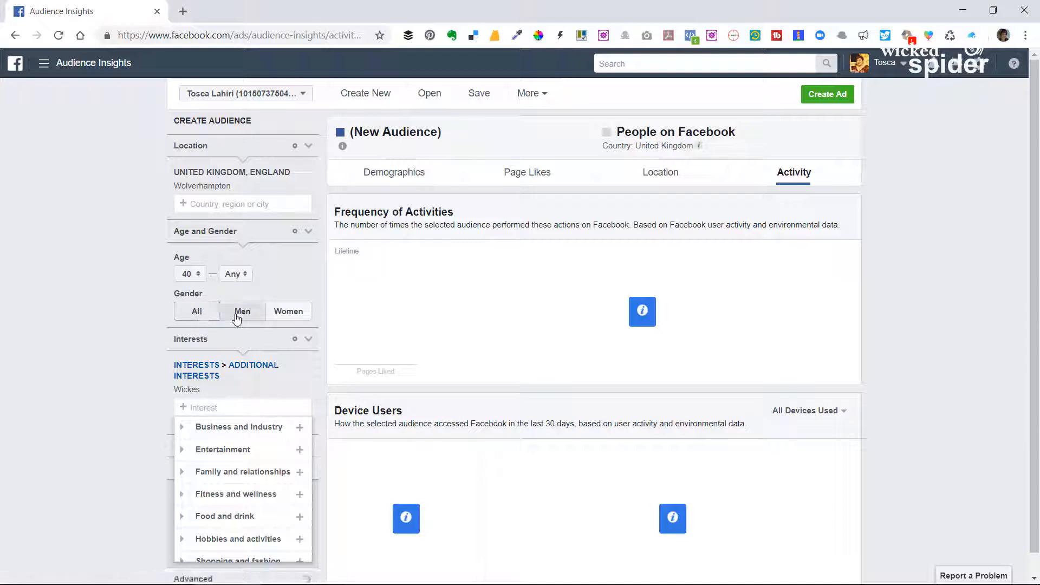
{"action": "left_click", "coordinate": [196, 316]}
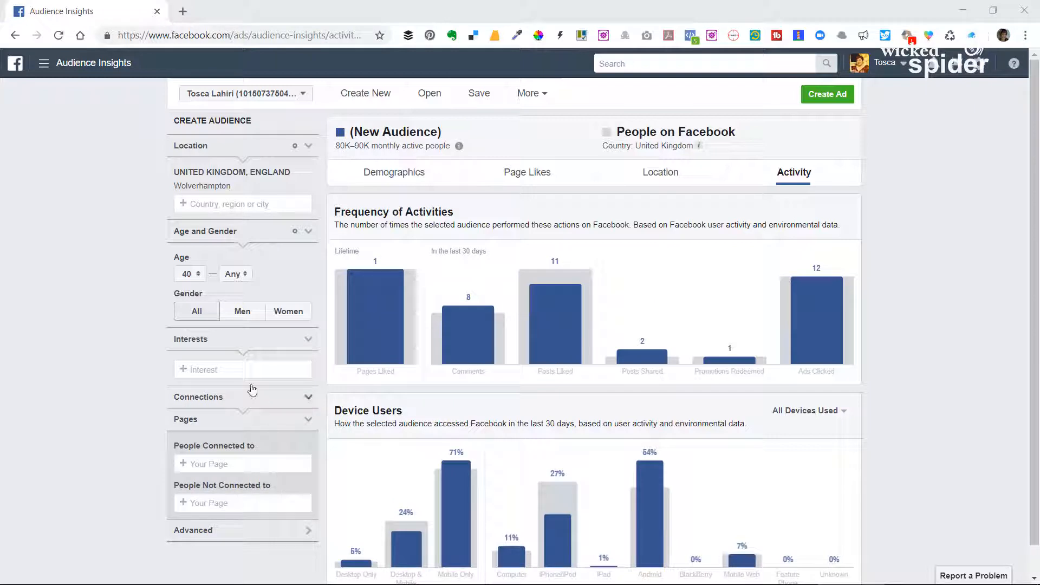
Add the interest Do it yourself (DIY) to the audience and check its ads clicked and posts liked activity.
{"action": "left_click", "coordinate": [211, 371]}
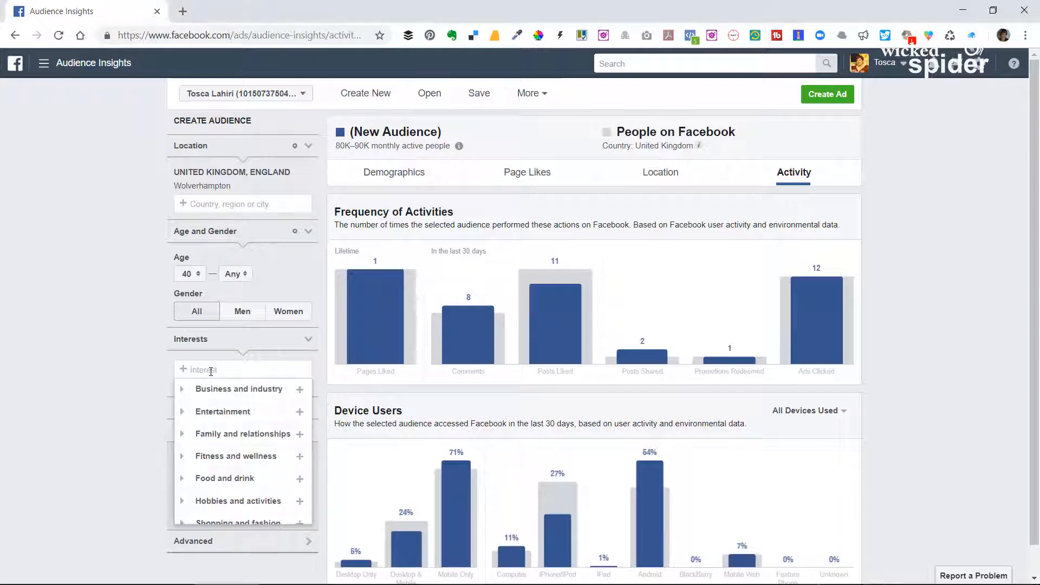
{"action": "type", "text": "DIY"}
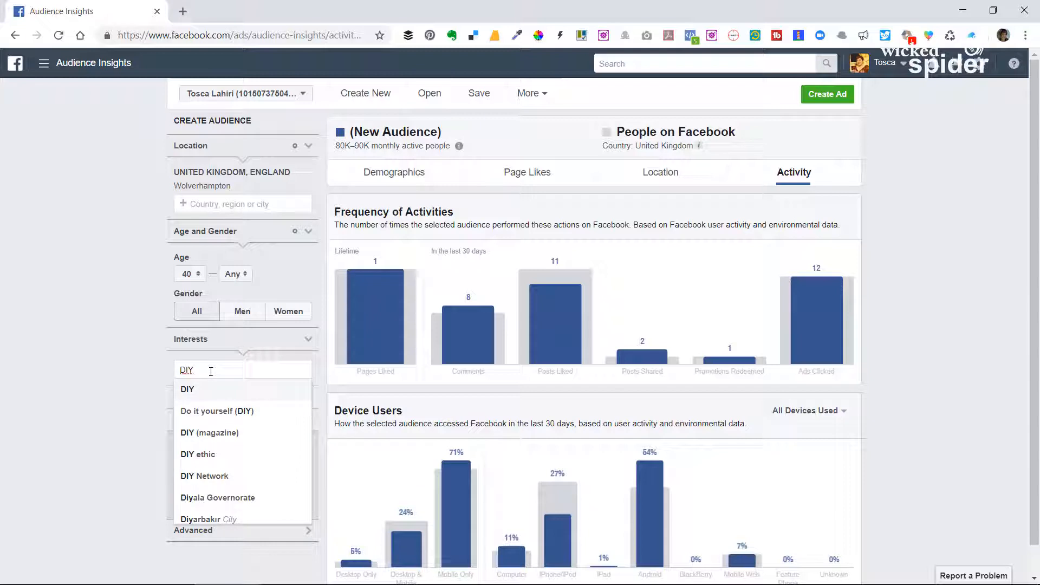
{"action": "left_click", "coordinate": [225, 410]}
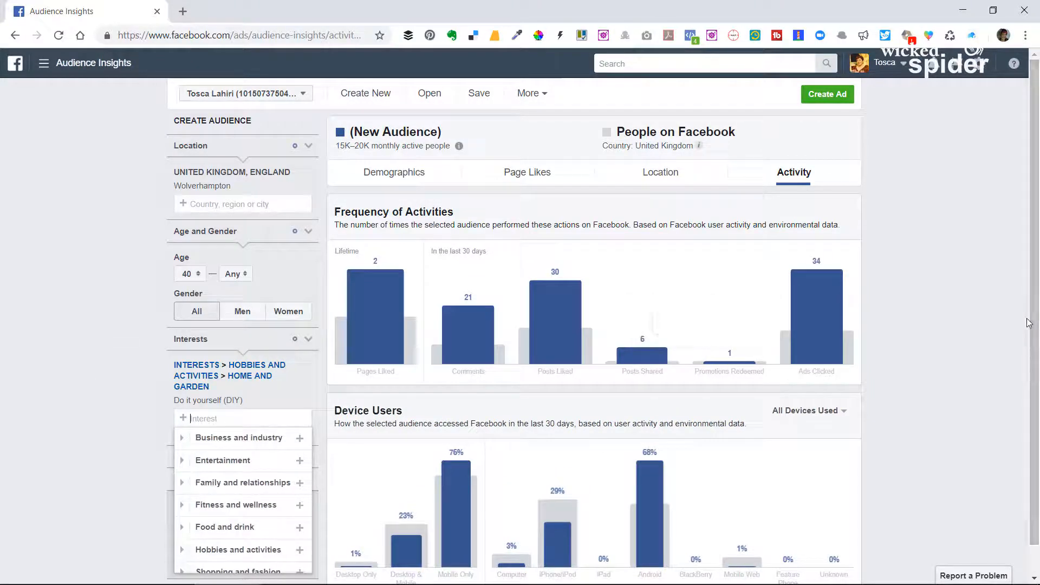
{"action": "mouse_move", "coordinate": [810, 244]}
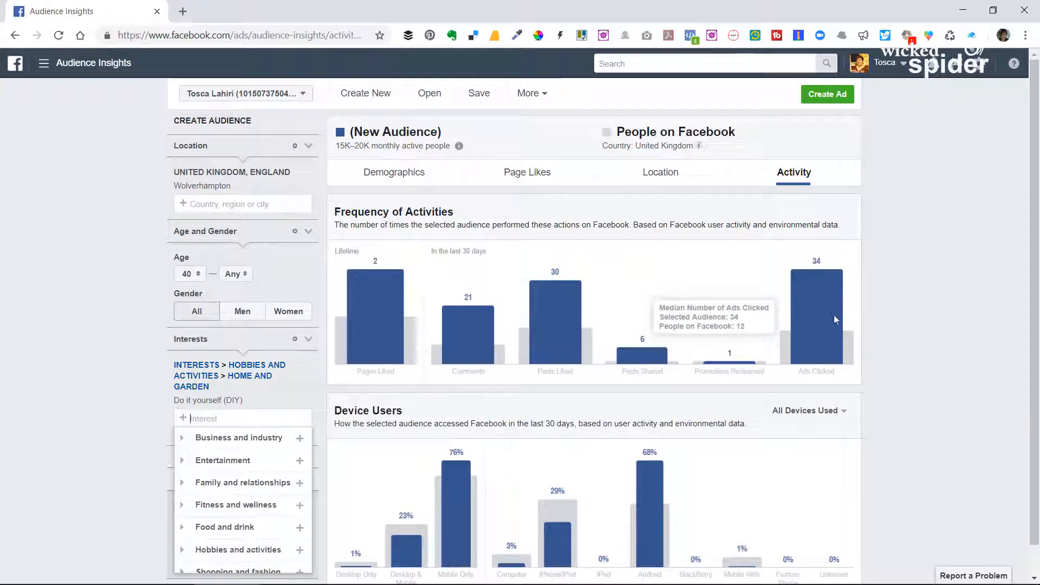
{"action": "mouse_move", "coordinate": [830, 291]}
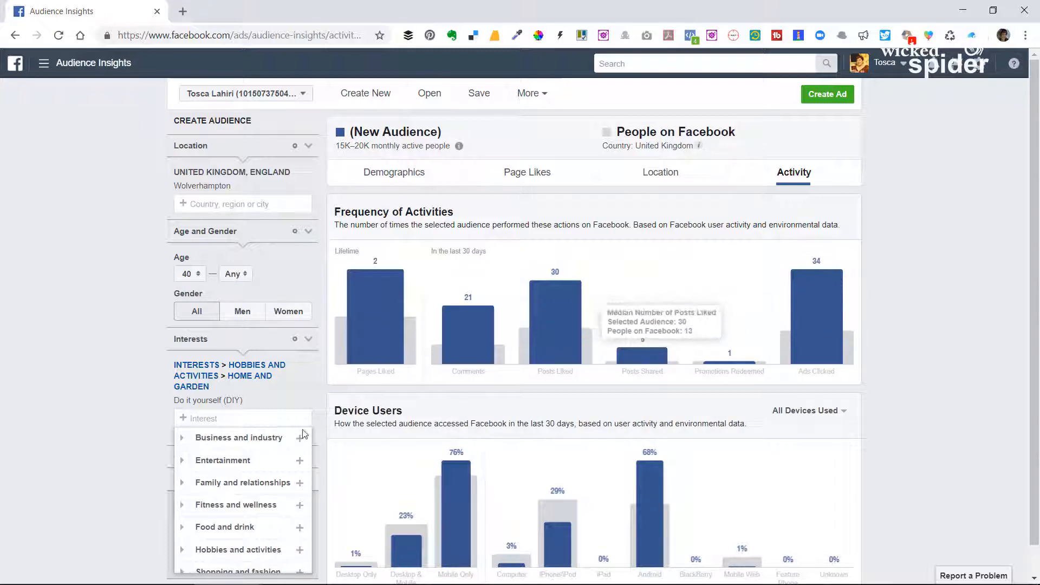
Compare the activity of men and women in the DIY audience by switching the gender filter between Men and Women.
{"action": "left_click", "coordinate": [250, 318]}
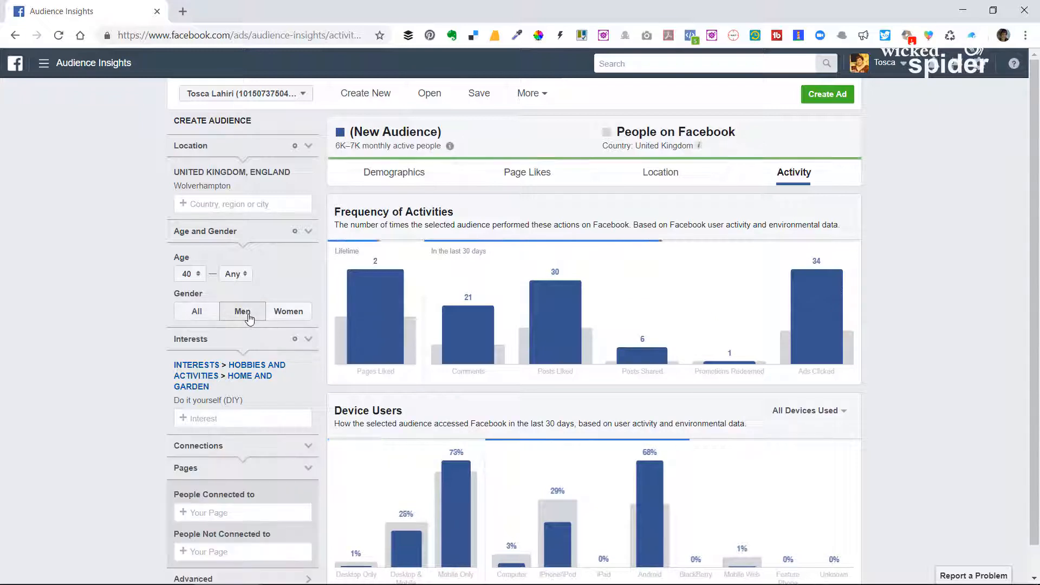
{"action": "left_click", "coordinate": [295, 318]}
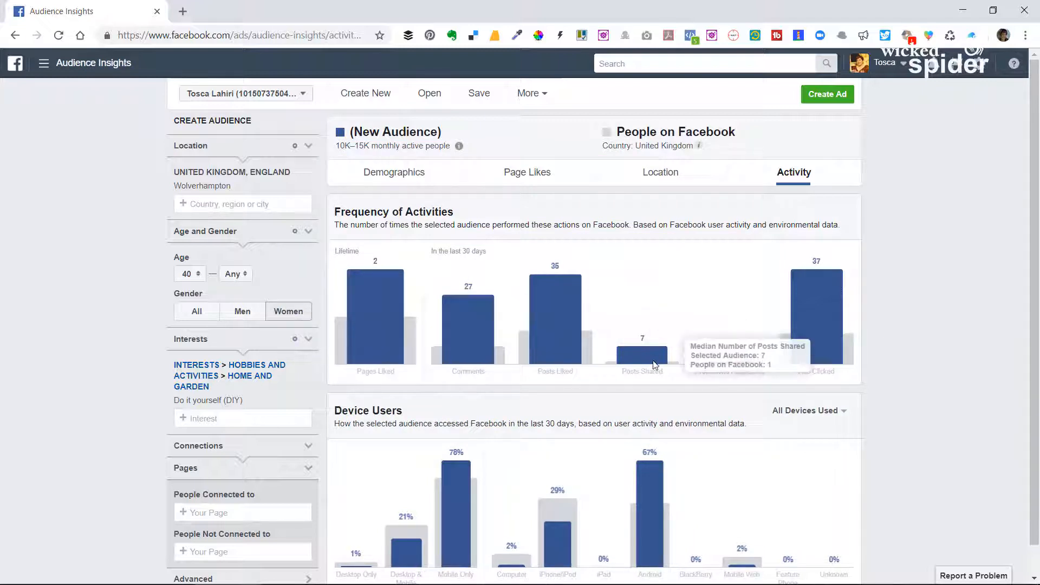
{"action": "left_click", "coordinate": [241, 315]}
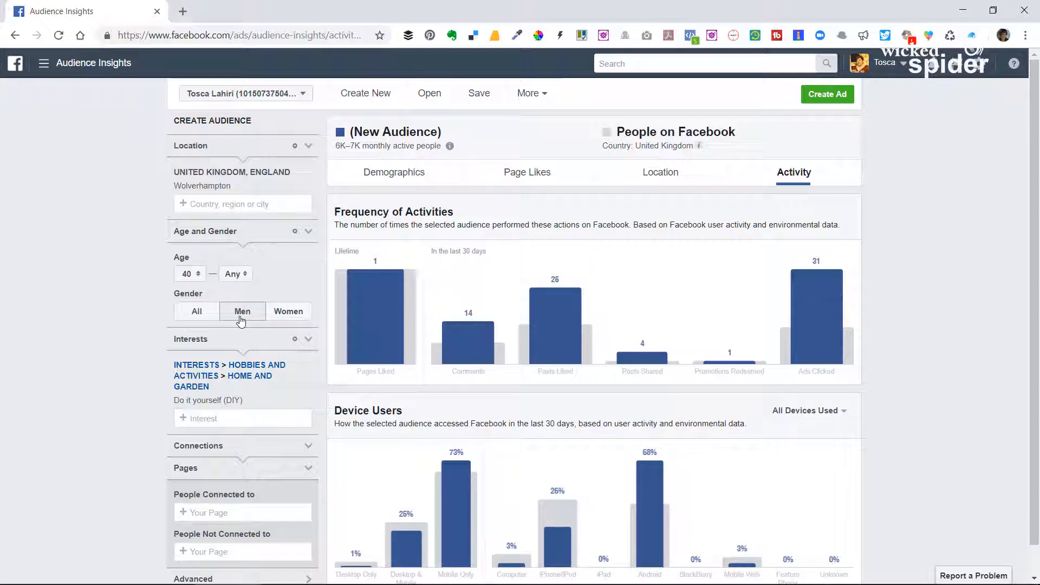
{"action": "left_click", "coordinate": [288, 318]}
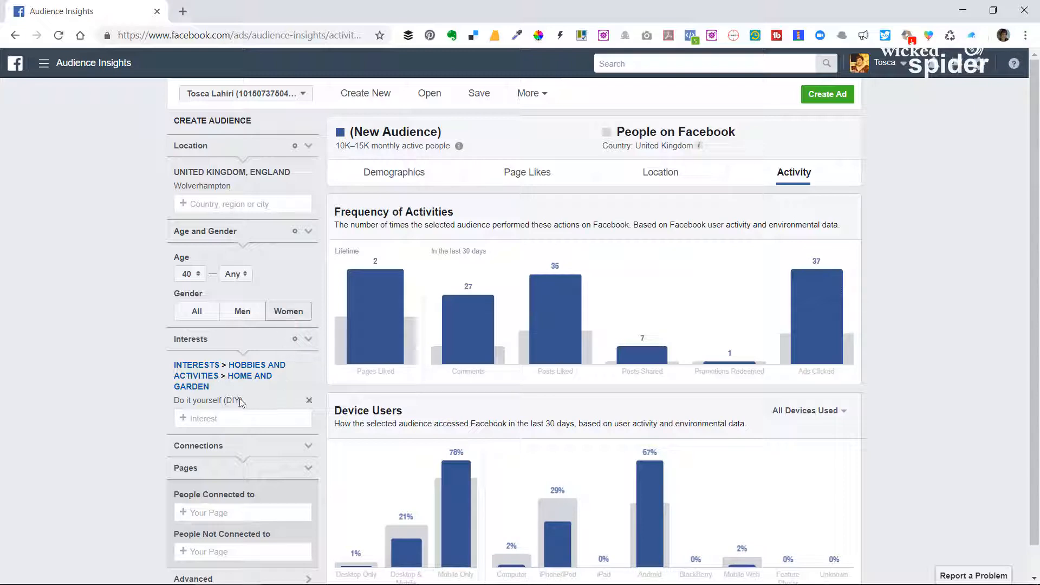
Try adding the IKEA interest alongside DIY, and remove it again.
{"action": "scroll", "coordinate": [237, 401], "scroll_direction": "down", "scroll_amount": 1}
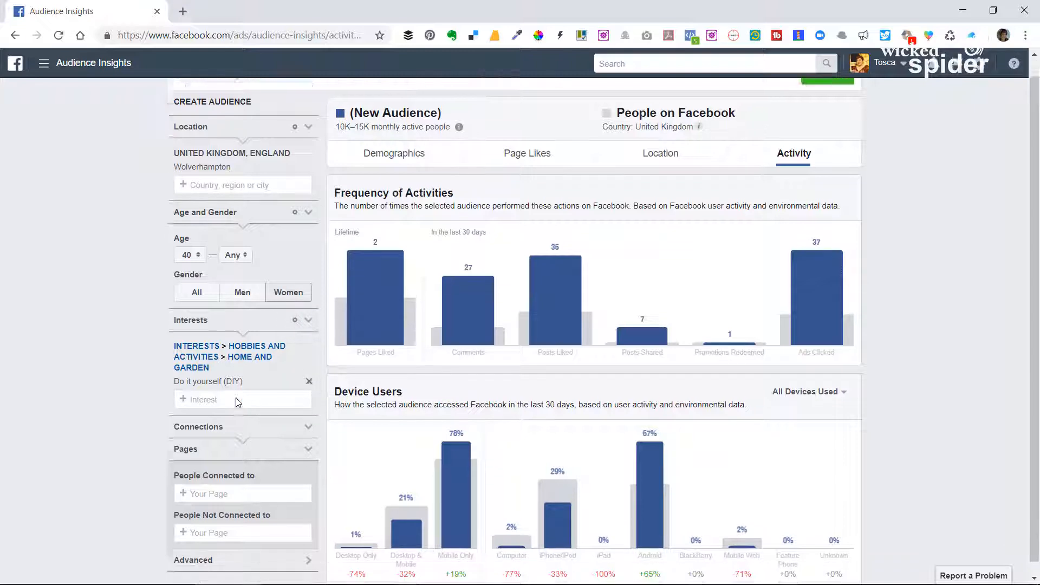
{"action": "left_click", "coordinate": [218, 388]}
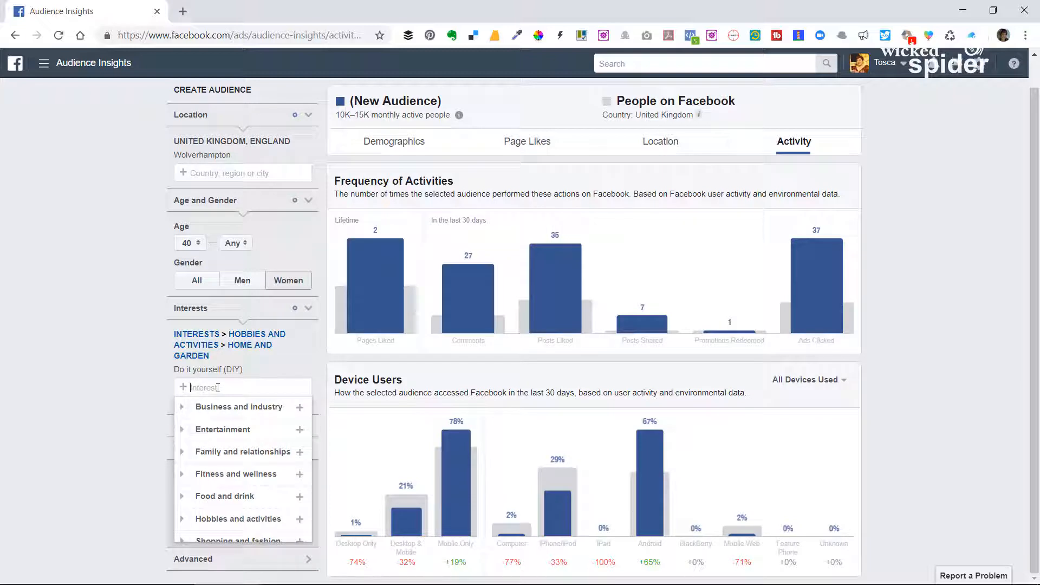
{"action": "type", "text": "Ik"}
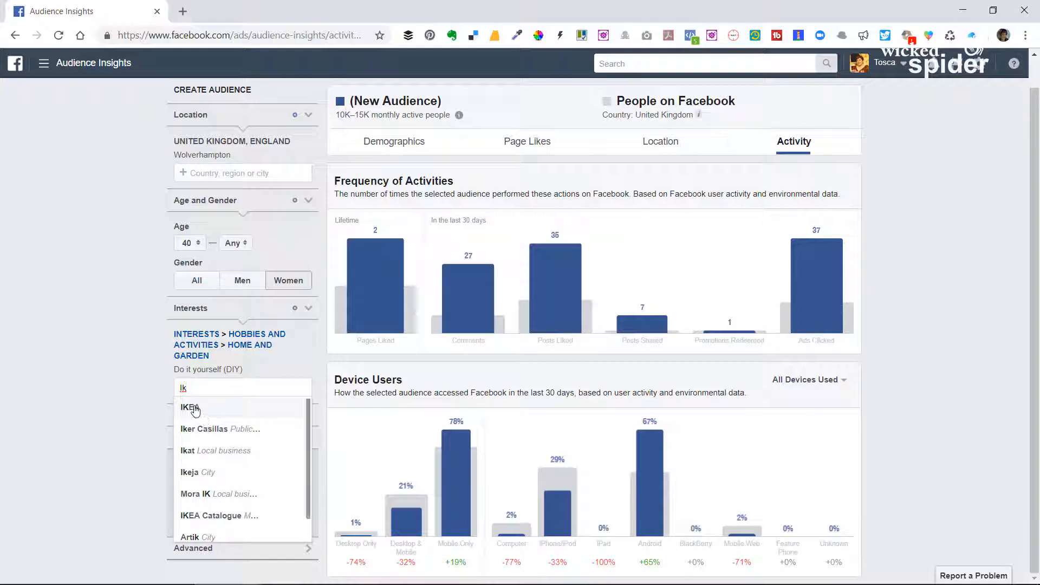
{"action": "left_click", "coordinate": [196, 409]}
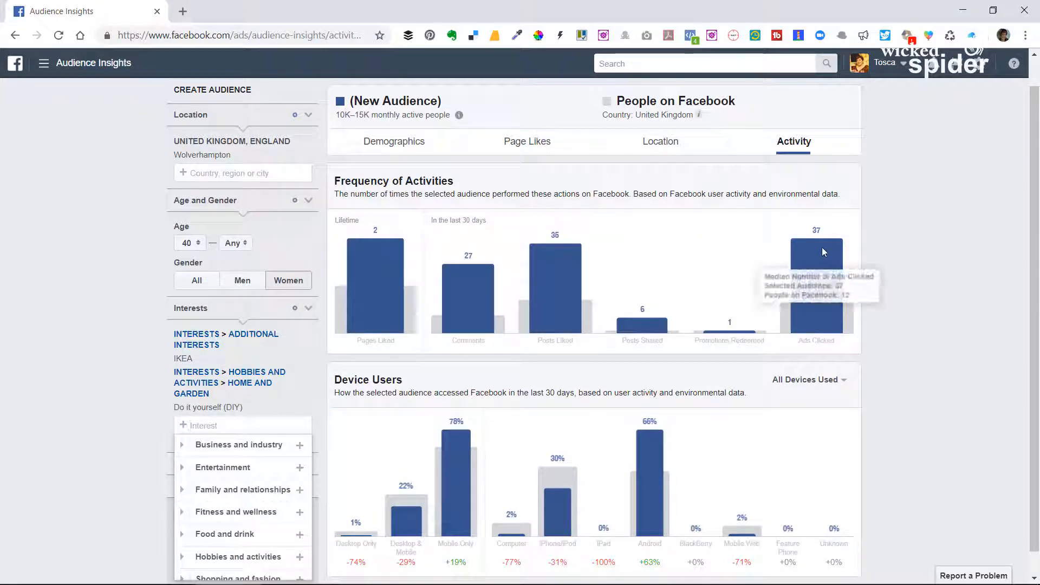
{"action": "left_click", "coordinate": [308, 359]}
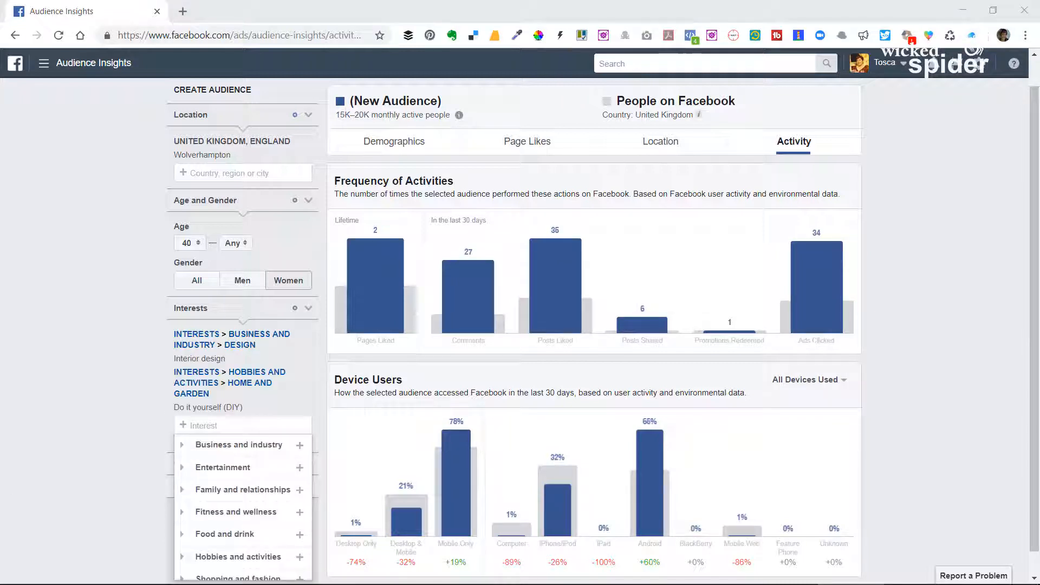
Check the Interior design audience with the gender filter on All and on Men, and remove the Interior design interest.
{"action": "scroll", "coordinate": [222, 399], "scroll_direction": "down", "scroll_amount": 1}
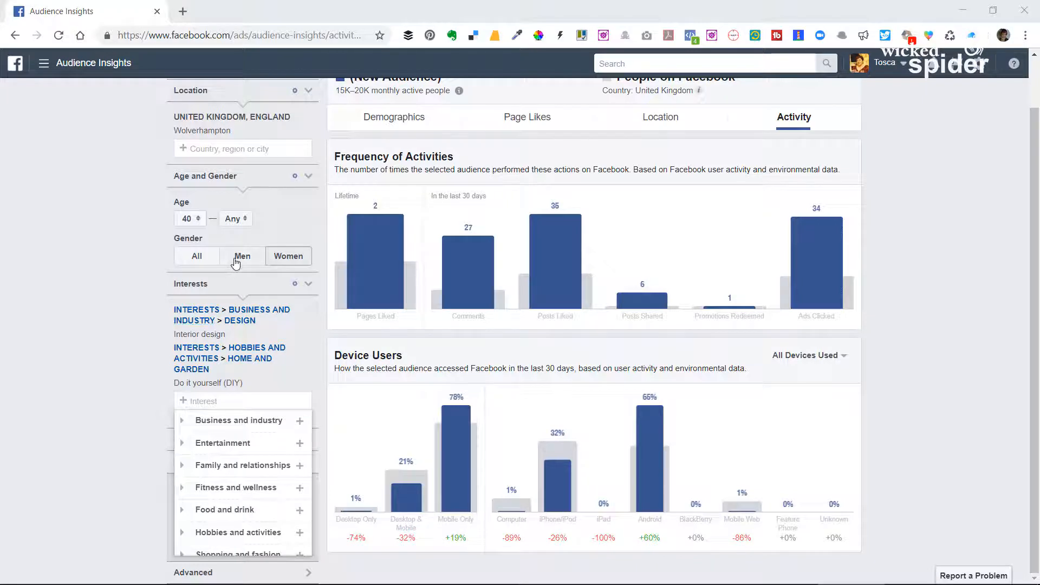
{"action": "left_click", "coordinate": [203, 261]}
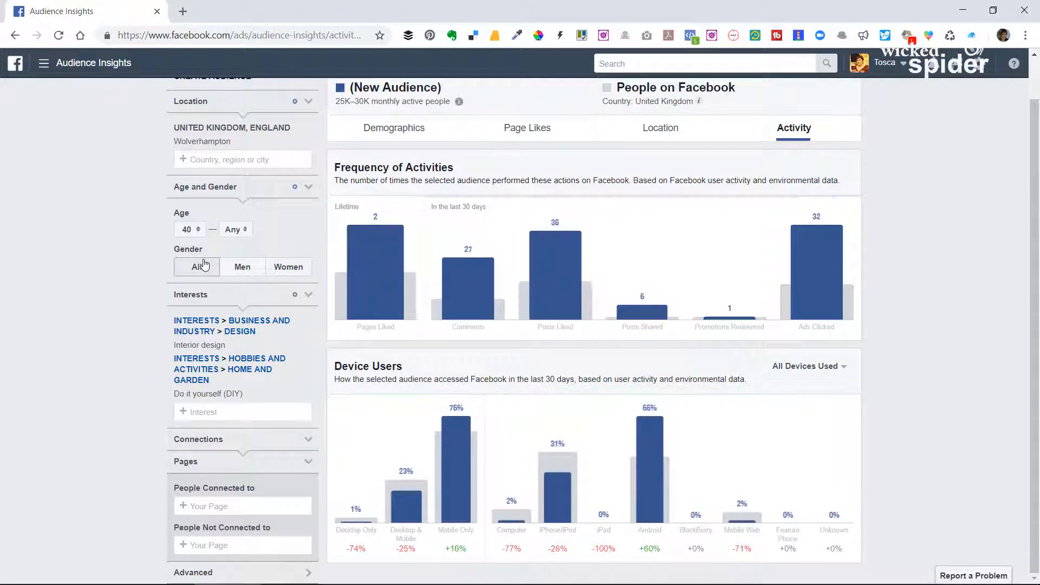
{"action": "left_click", "coordinate": [243, 269]}
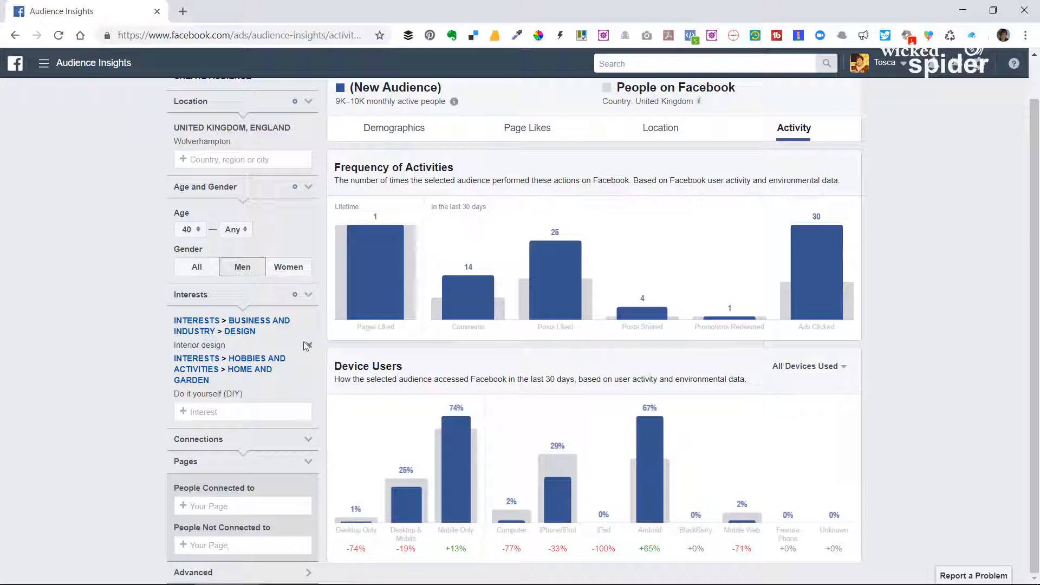
{"action": "left_click", "coordinate": [309, 347]}
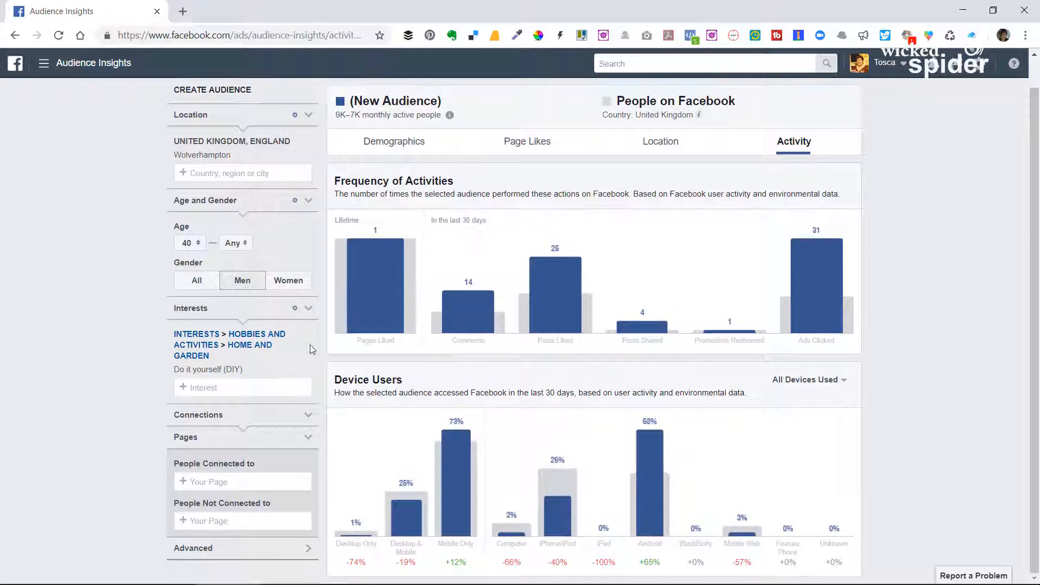
{"action": "mouse_move", "coordinate": [810, 318]}
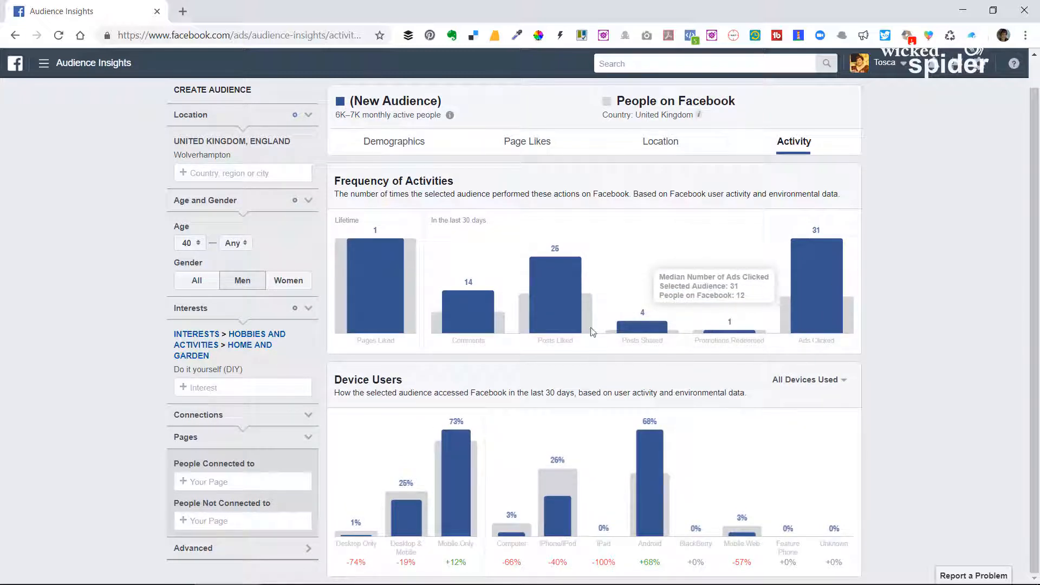
Add the Construction interest to the audience and check its comments and posts liked activity.
{"action": "left_click", "coordinate": [237, 385]}
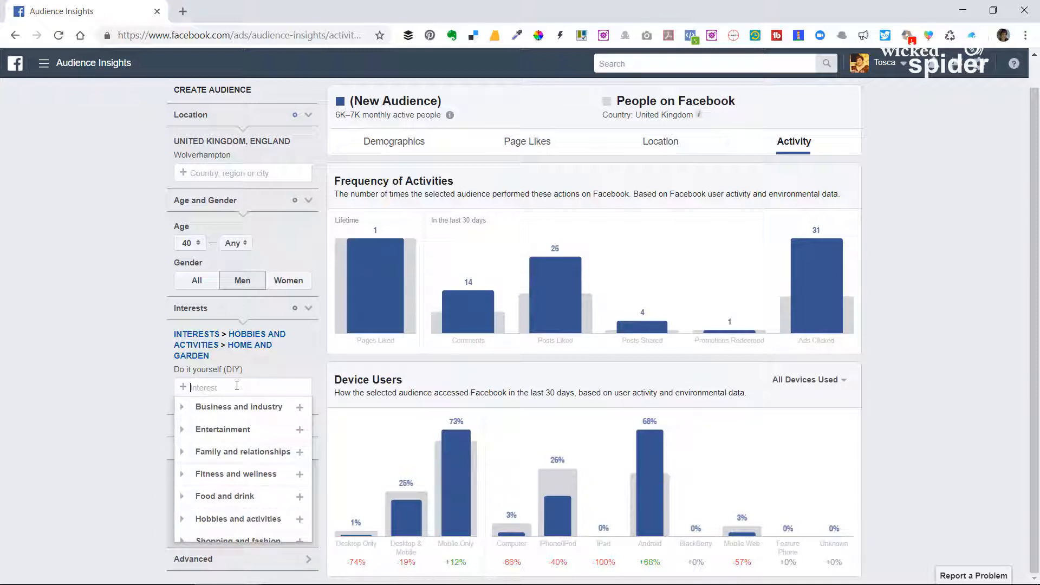
{"action": "type", "text": "Construction"}
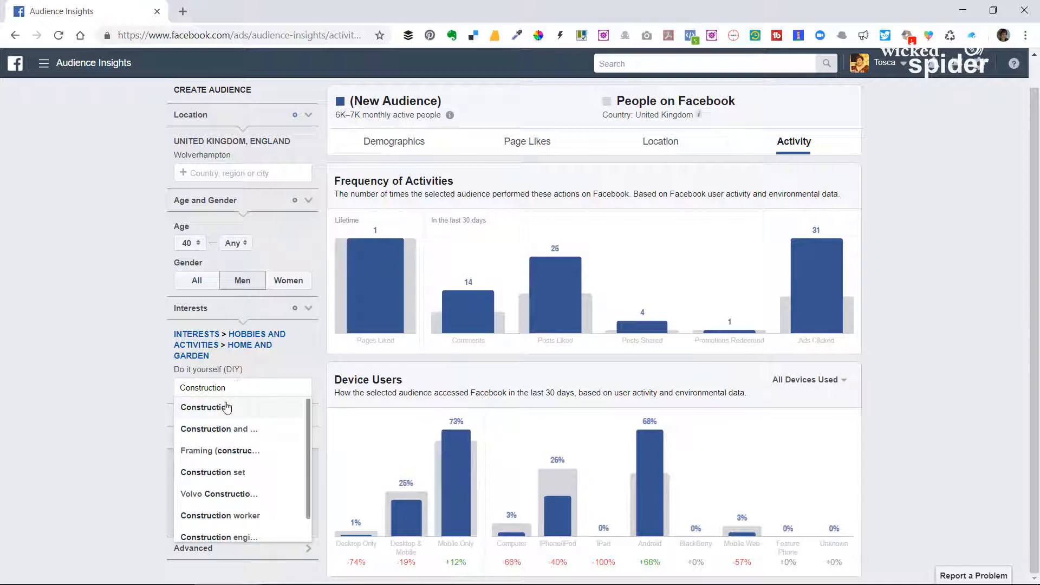
{"action": "left_click", "coordinate": [226, 417]}
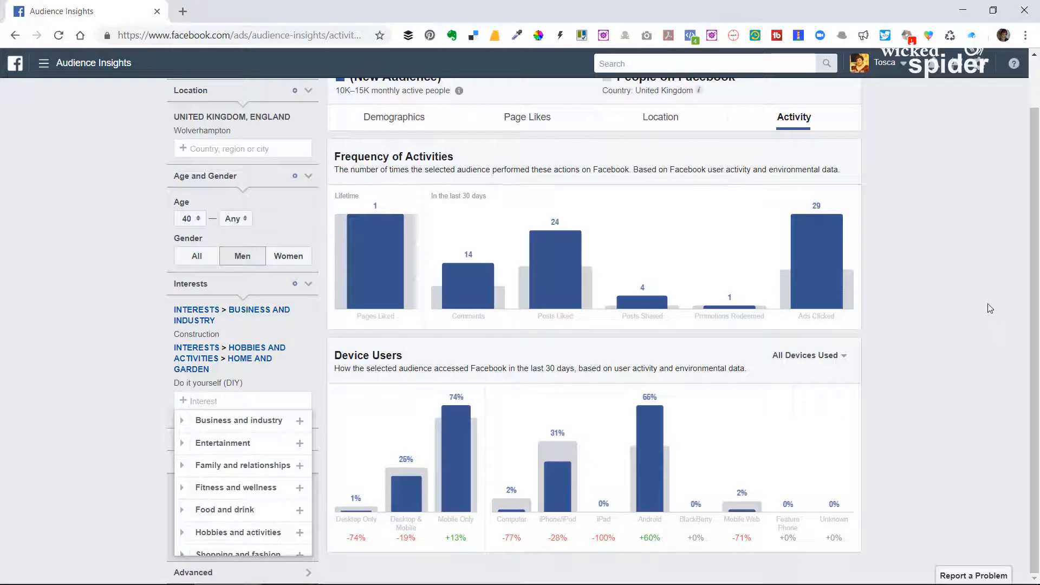
{"action": "mouse_move", "coordinate": [502, 306]}
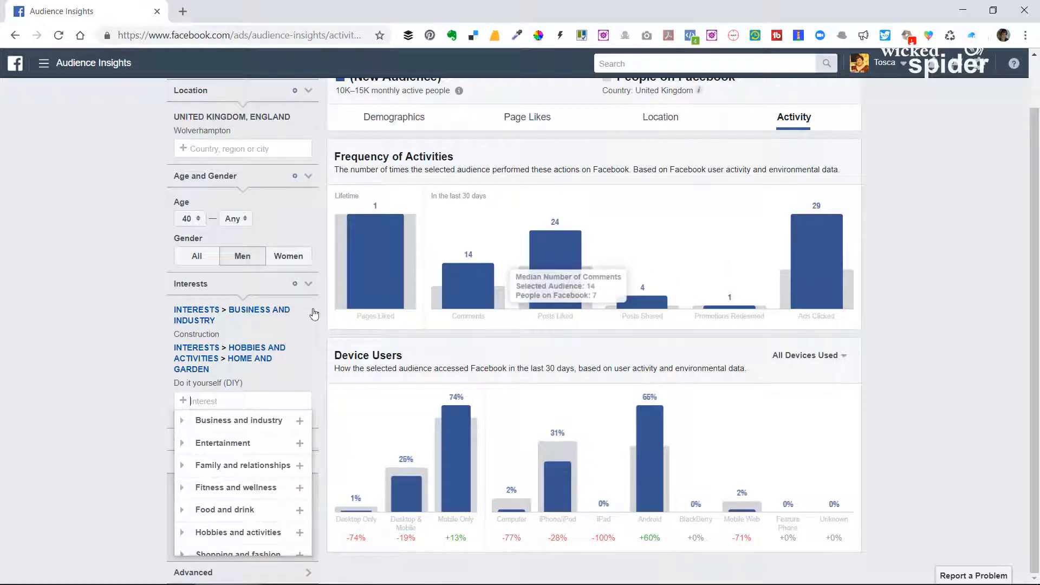
{"action": "mouse_move", "coordinate": [580, 248]}
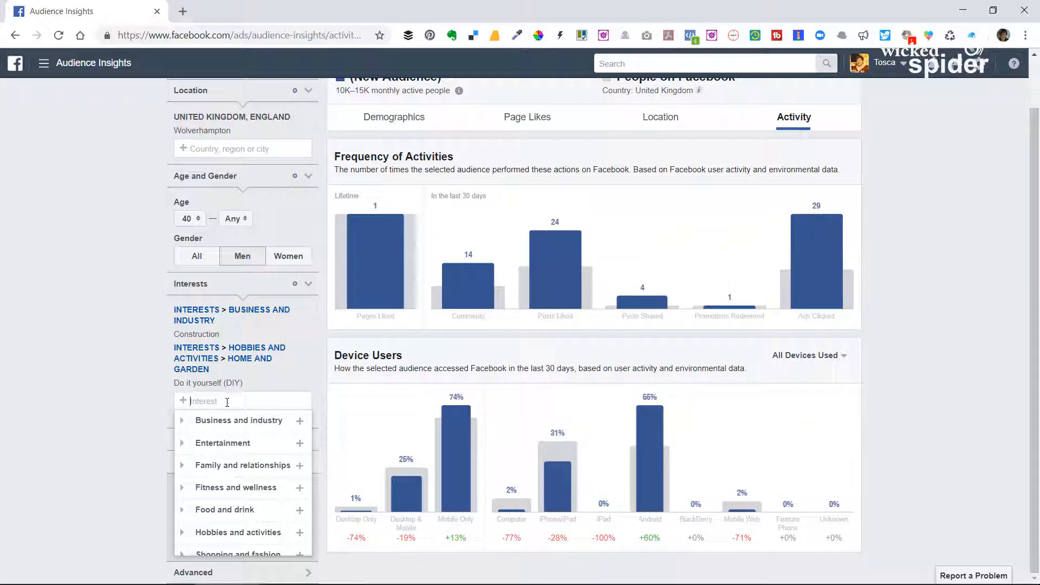
Try adding the Power tool interest alongside Construction and DIY, and remove it again.
{"action": "type", "text": "T"}
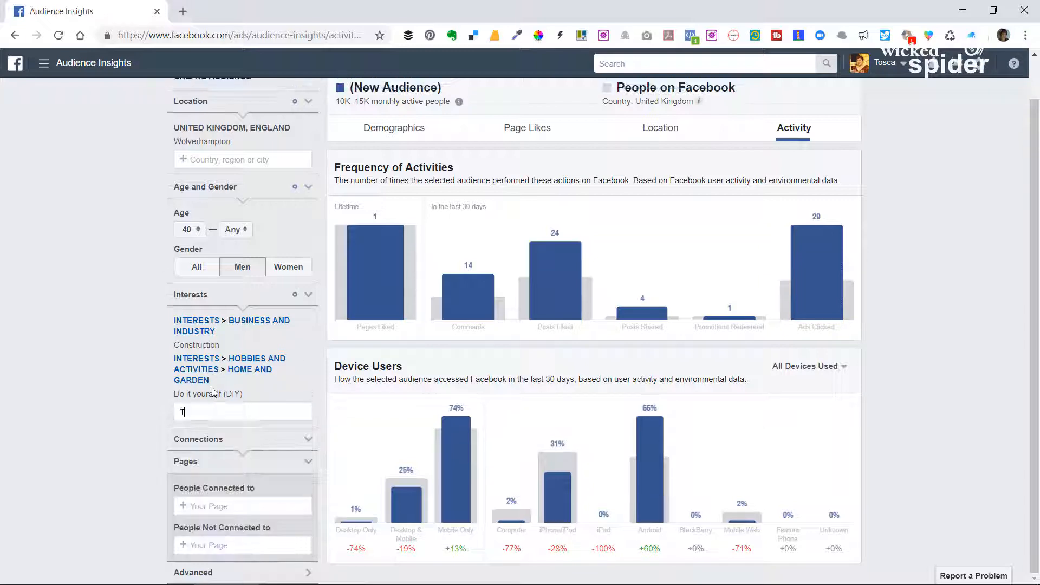
{"action": "type", "text": "ool"}
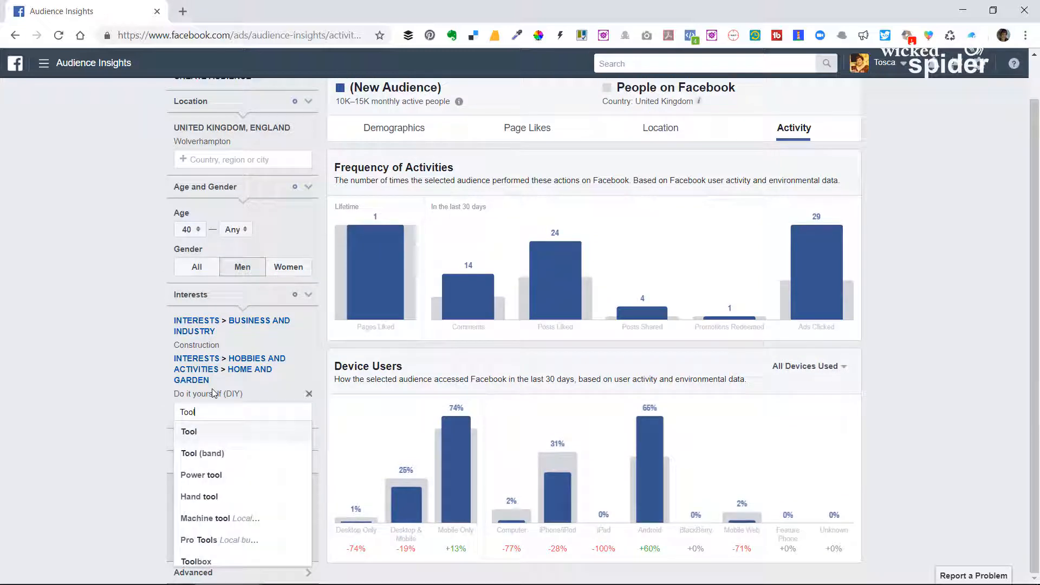
{"action": "type", "text": "d"}
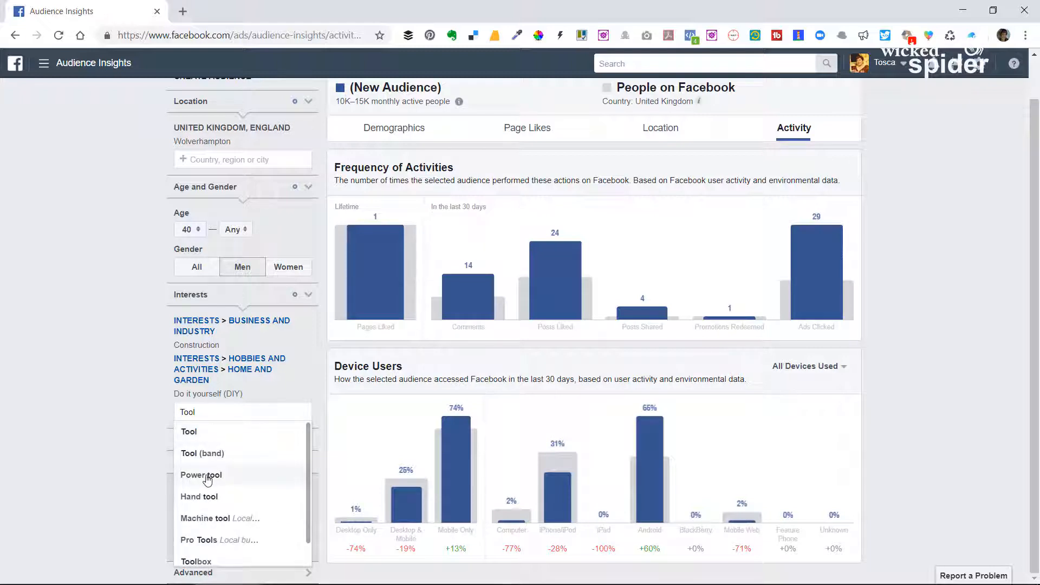
{"action": "left_click", "coordinate": [206, 477]}
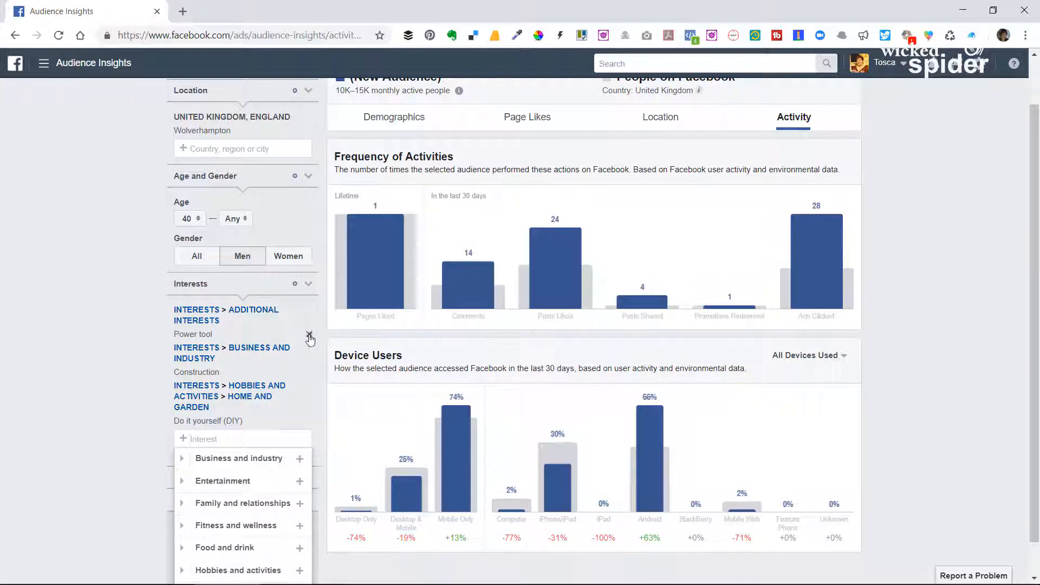
{"action": "left_click", "coordinate": [309, 335]}
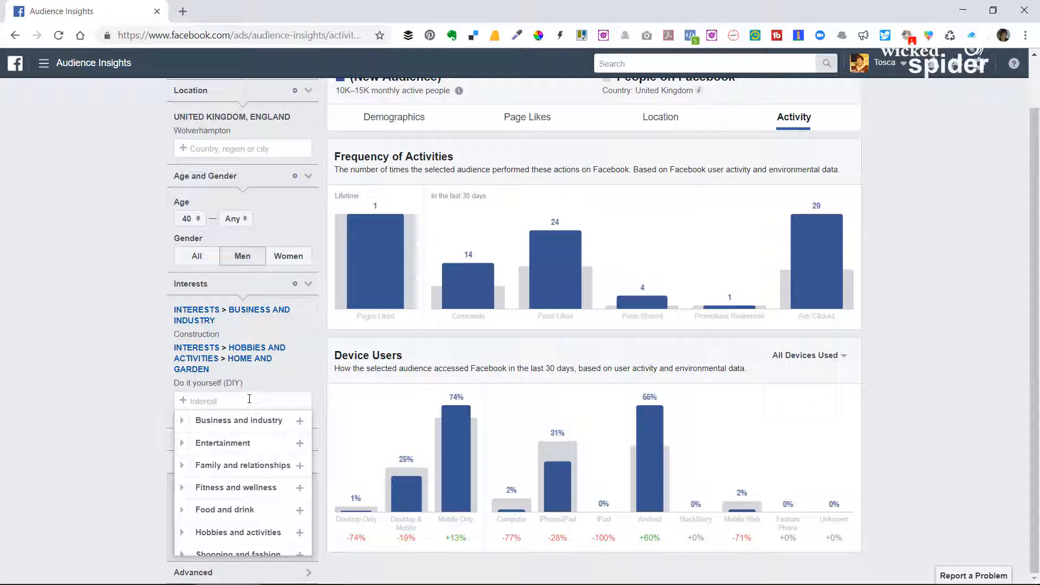
Try adding the retail company interest B&Q to the audience, and remove it again.
{"action": "type", "text": "B"}
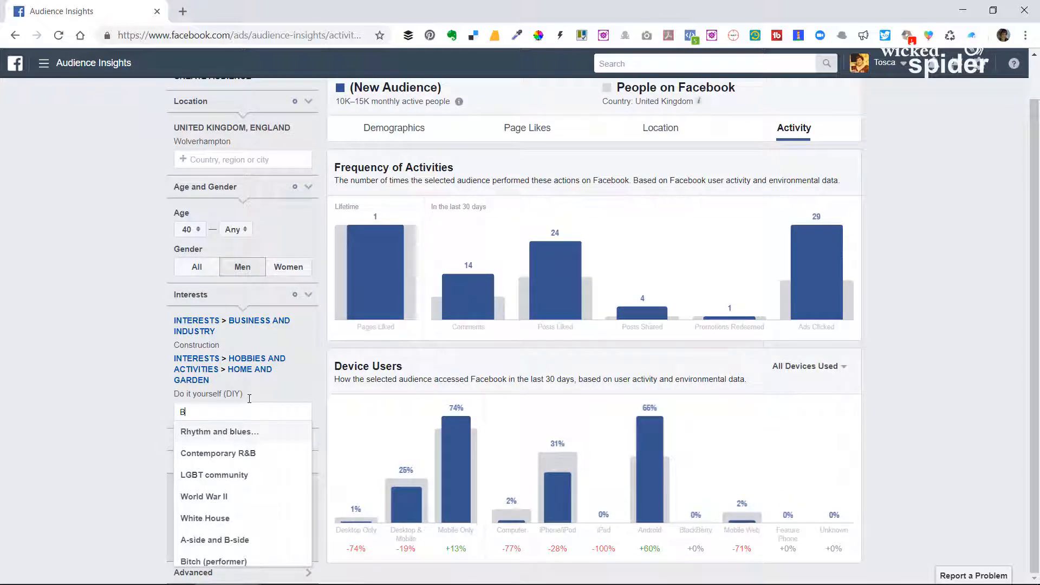
{"action": "type", "text": "*&Q"}
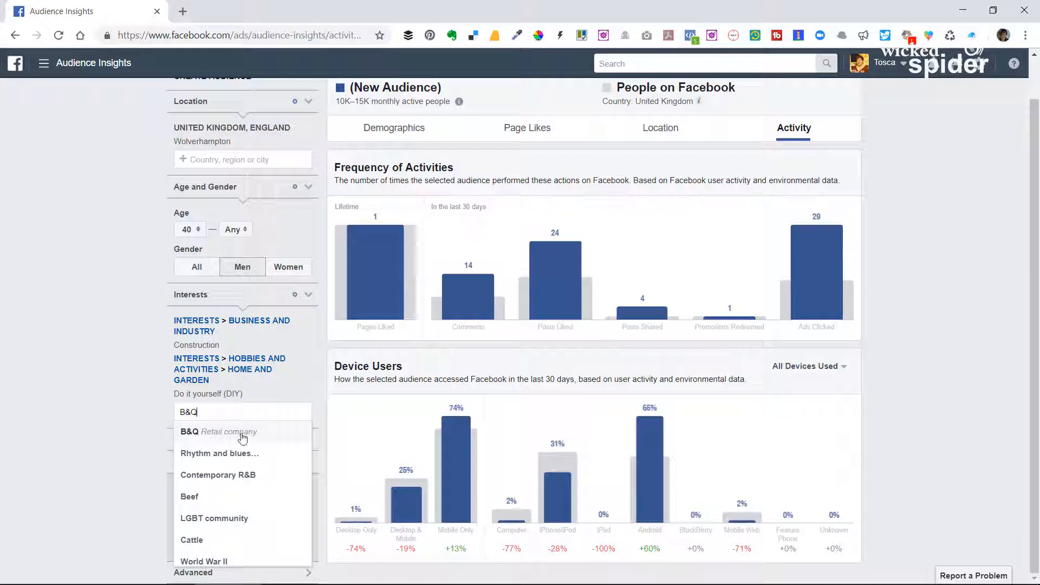
{"action": "left_click", "coordinate": [243, 434]}
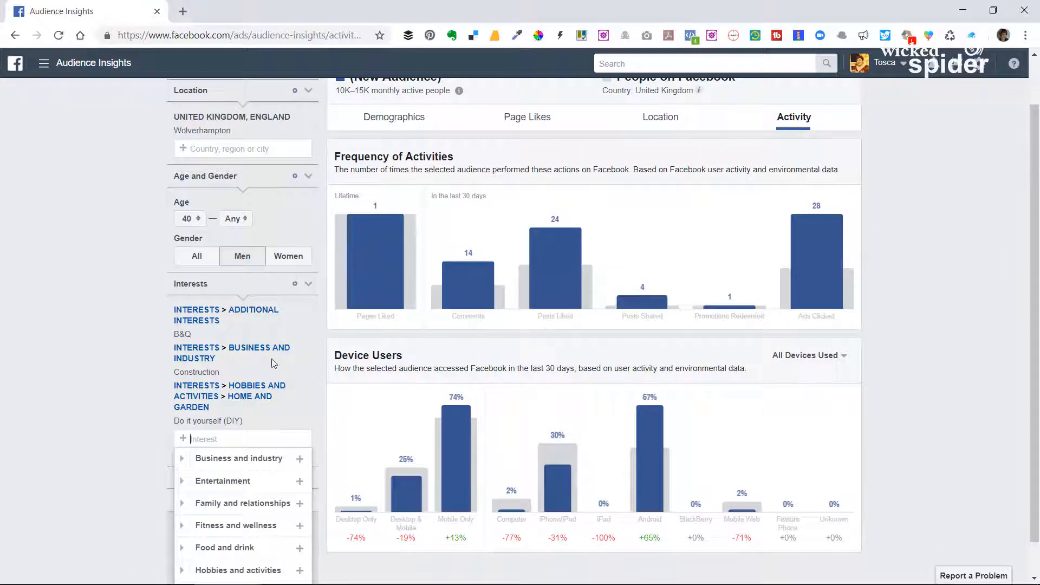
{"action": "left_click", "coordinate": [308, 347]}
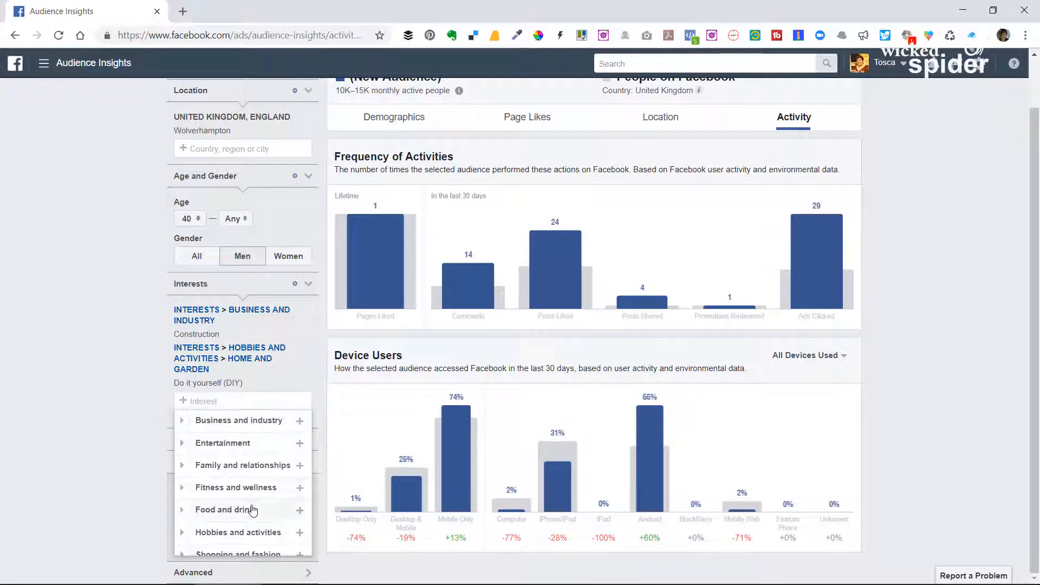
Examine the Shopping subcategories within the Shopping and fashion interests.
{"action": "scroll", "coordinate": [252, 509], "scroll_direction": "down", "scroll_amount": 2}
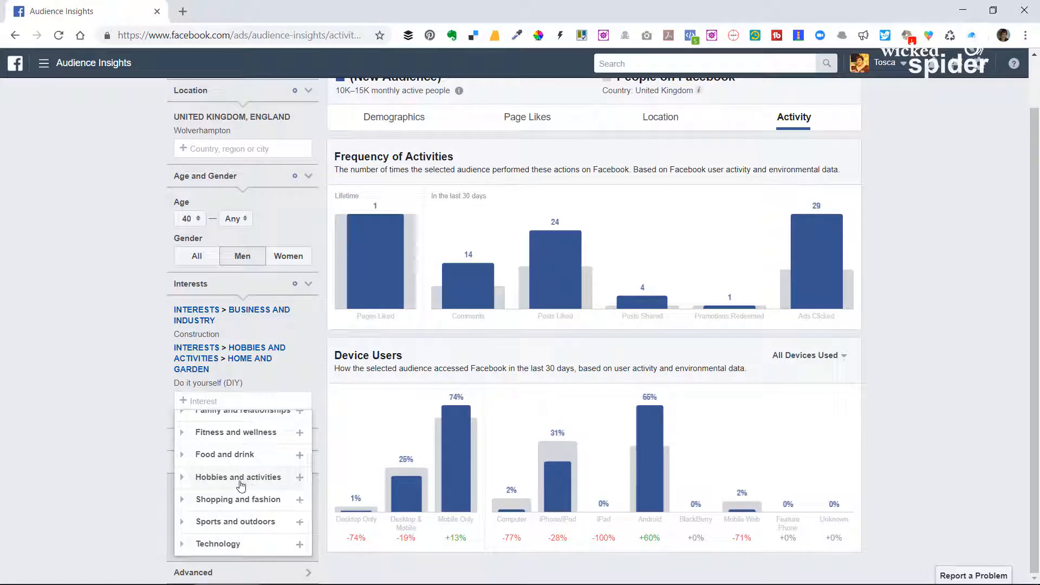
{"action": "left_click", "coordinate": [238, 500]}
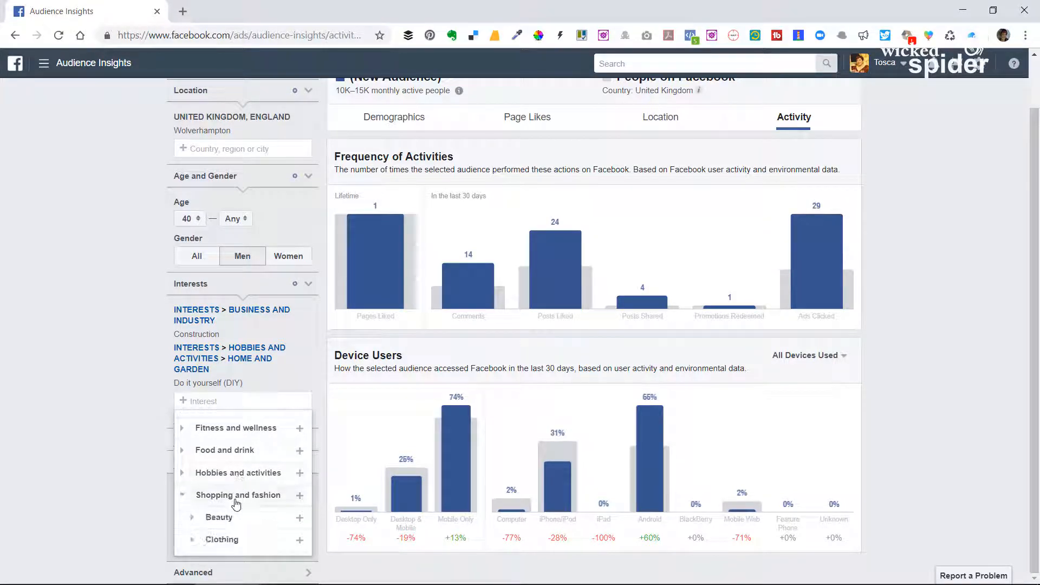
{"action": "scroll", "coordinate": [265, 468], "scroll_direction": "down", "scroll_amount": 3}
{"action": "scroll", "coordinate": [256, 452], "scroll_direction": "down", "scroll_amount": 1}
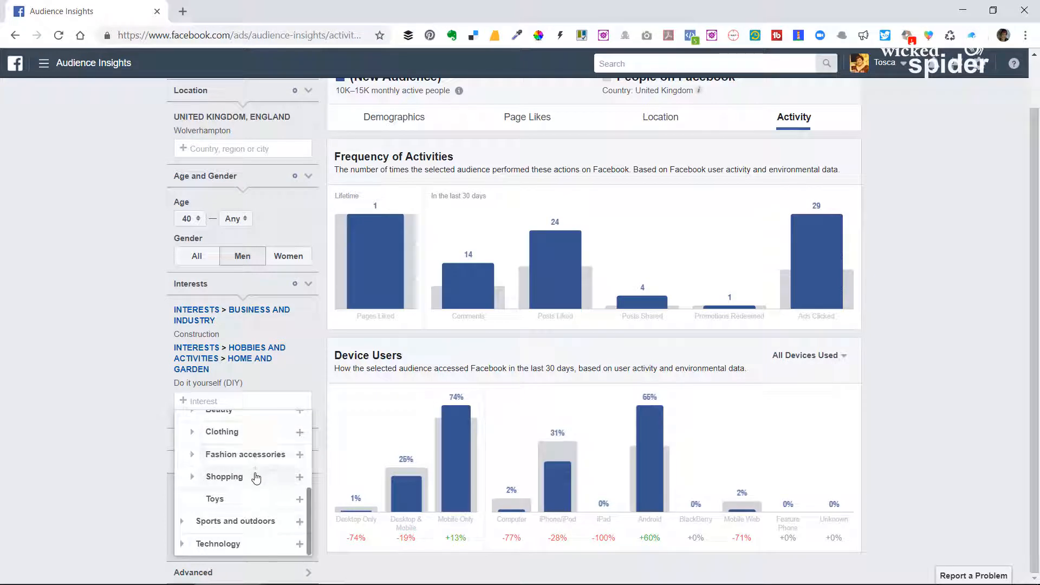
{"action": "left_click", "coordinate": [258, 476]}
{"action": "scroll", "coordinate": [257, 463], "scroll_direction": "down", "scroll_amount": 2}
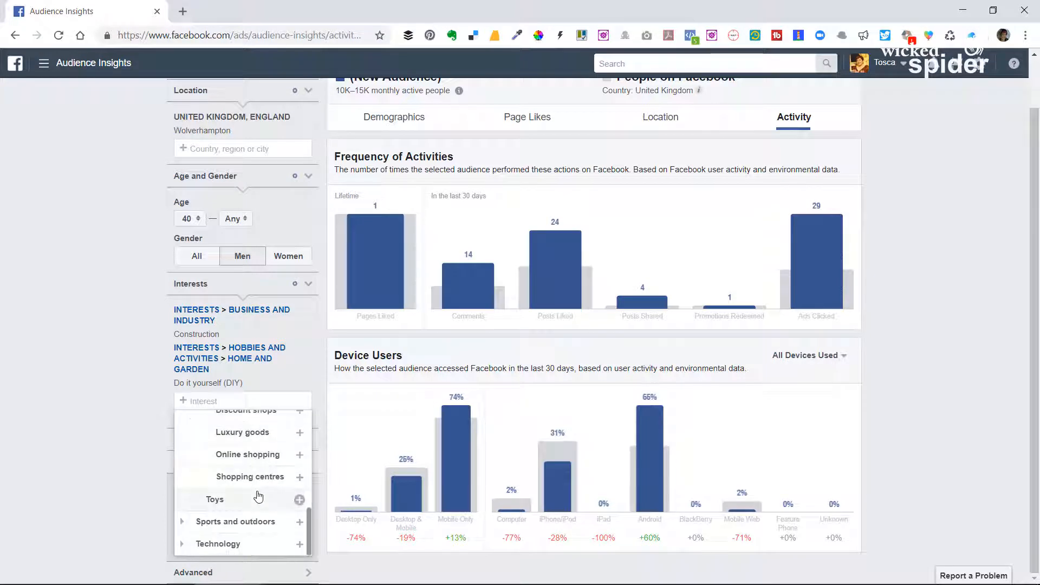
{"action": "scroll", "coordinate": [249, 477], "scroll_direction": "up", "scroll_amount": 5}
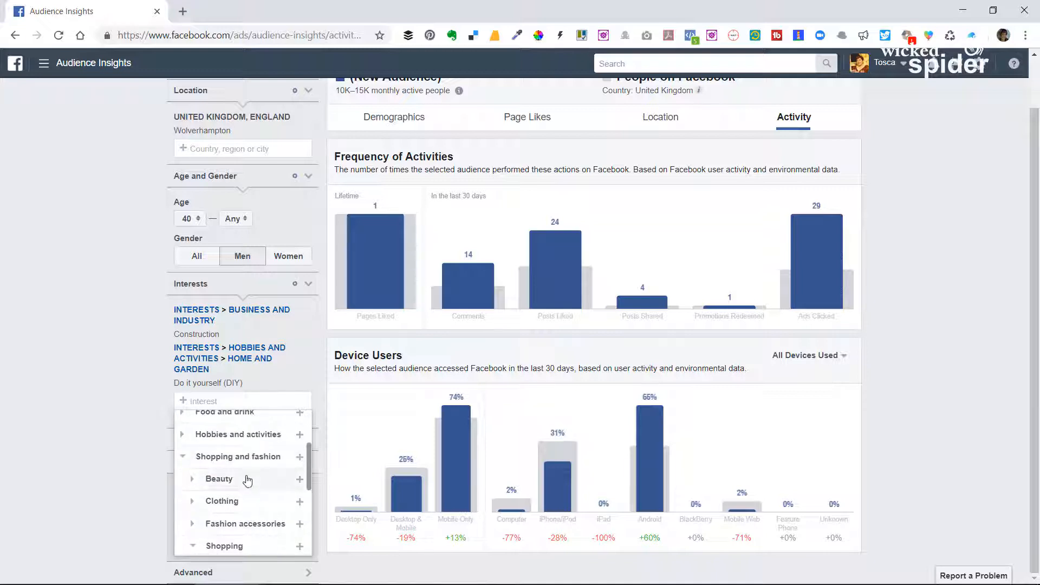
Add the DIY interest from Home and garden under Hobbies and activities to the audience.
{"action": "scroll", "coordinate": [248, 480], "scroll_direction": "up", "scroll_amount": 3}
{"action": "left_click", "coordinate": [244, 504]}
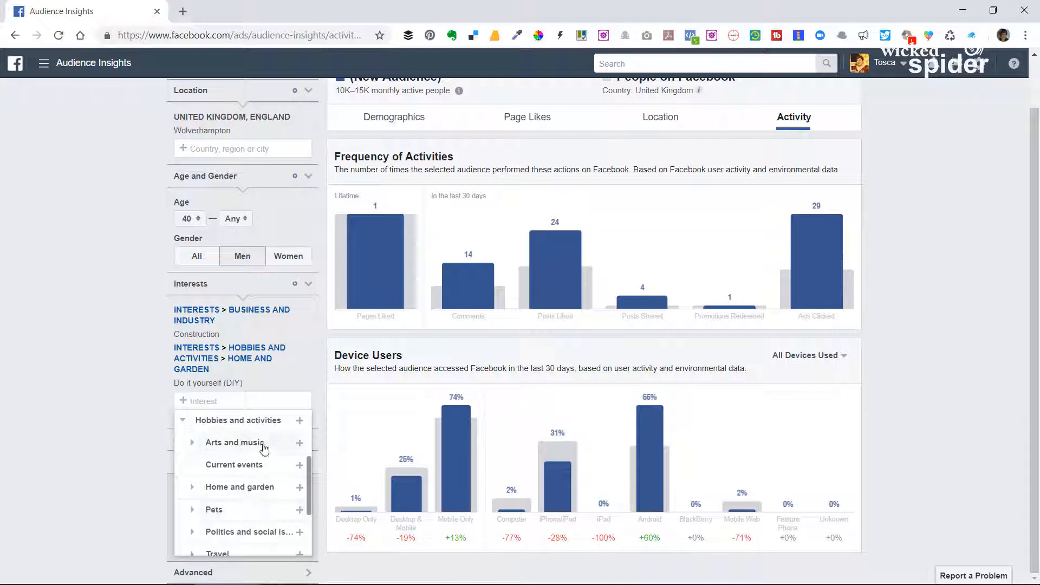
{"action": "scroll", "coordinate": [255, 469], "scroll_direction": "down", "scroll_amount": 1}
{"action": "left_click", "coordinate": [250, 428]}
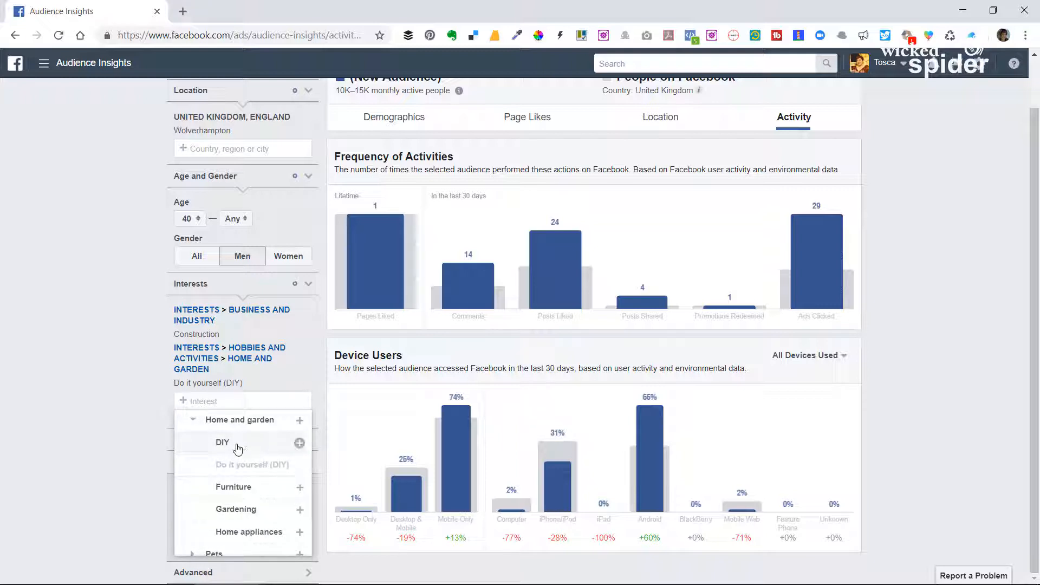
{"action": "left_click", "coordinate": [236, 449]}
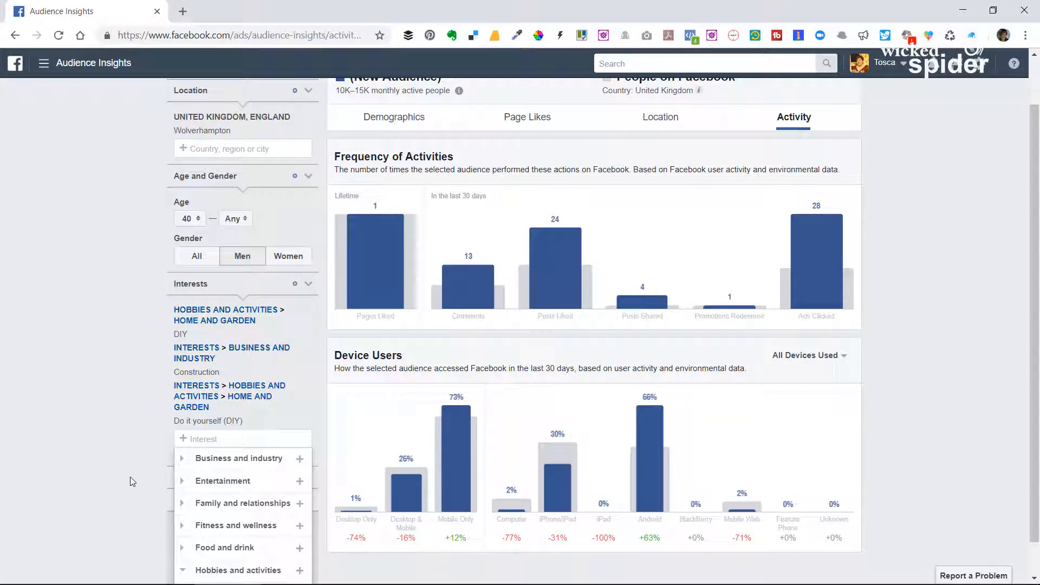
Try adding the Gardening interest from Home and garden to the audience, and remove it again.
{"action": "scroll", "coordinate": [271, 473], "scroll_direction": "down", "scroll_amount": 2}
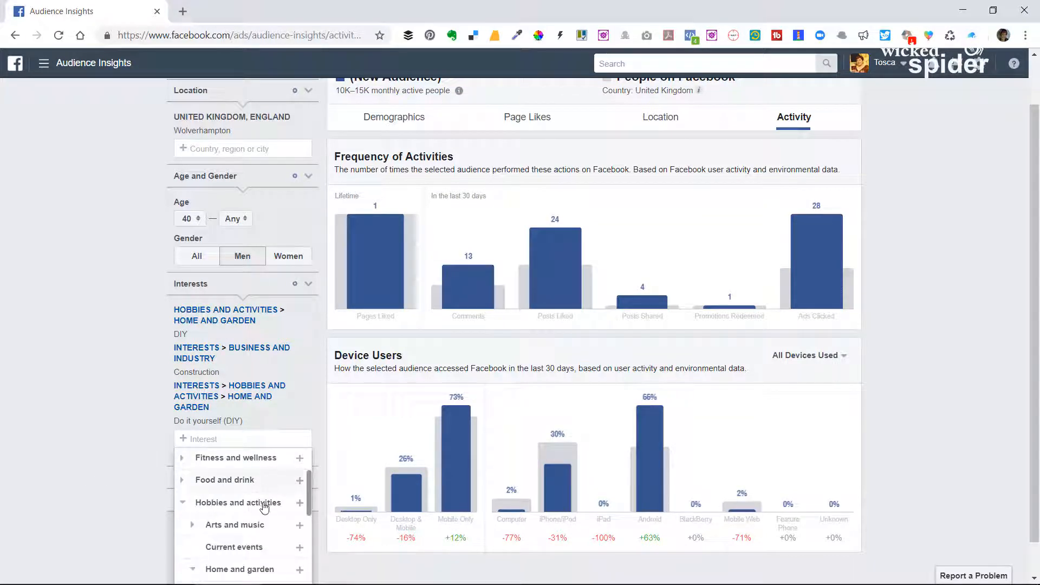
{"action": "scroll", "coordinate": [267, 503], "scroll_direction": "down", "scroll_amount": 2}
{"action": "scroll", "coordinate": [263, 499], "scroll_direction": "up", "scroll_amount": 2}
{"action": "scroll", "coordinate": [260, 504], "scroll_direction": "down", "scroll_amount": 2}
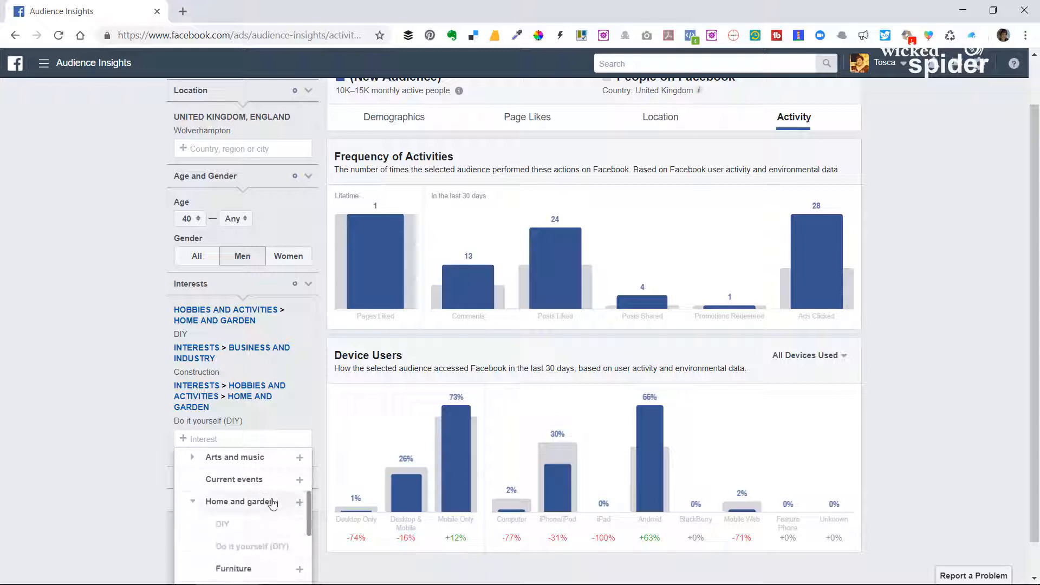
{"action": "scroll", "coordinate": [272, 504], "scroll_direction": "down", "scroll_amount": 2}
{"action": "scroll", "coordinate": [260, 508], "scroll_direction": "down", "scroll_amount": 2}
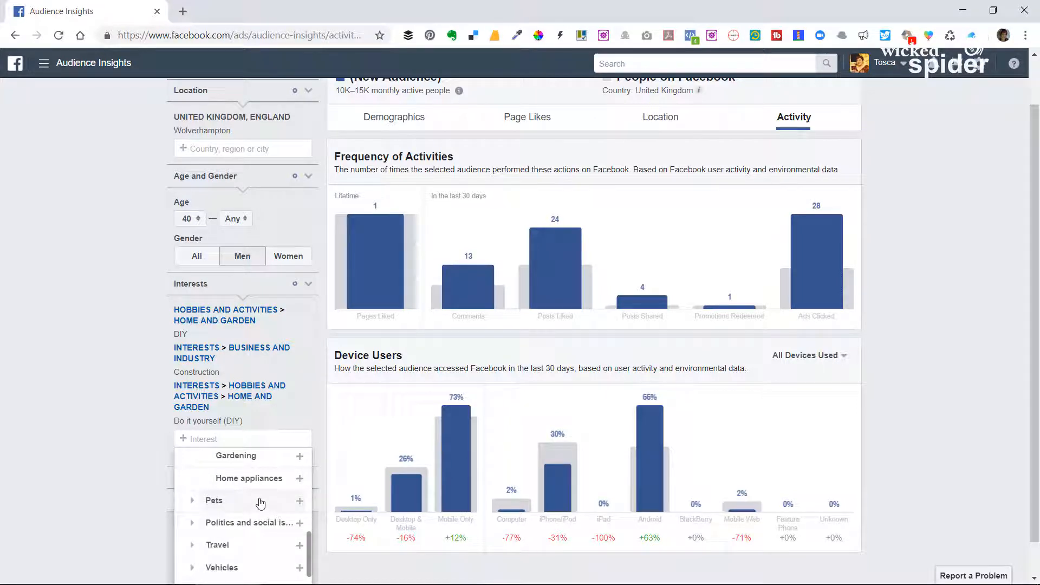
{"action": "left_click", "coordinate": [253, 461]}
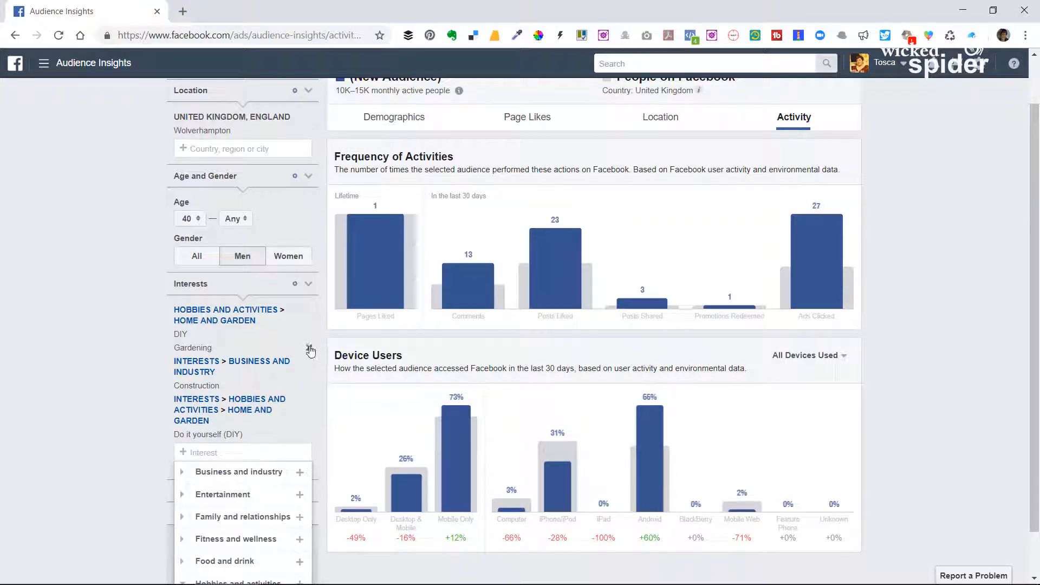
{"action": "left_click", "coordinate": [309, 347]}
Try adding the Home appliances interest to the audience, and remove it again.
{"action": "scroll", "coordinate": [278, 493], "scroll_direction": "down", "scroll_amount": 4}
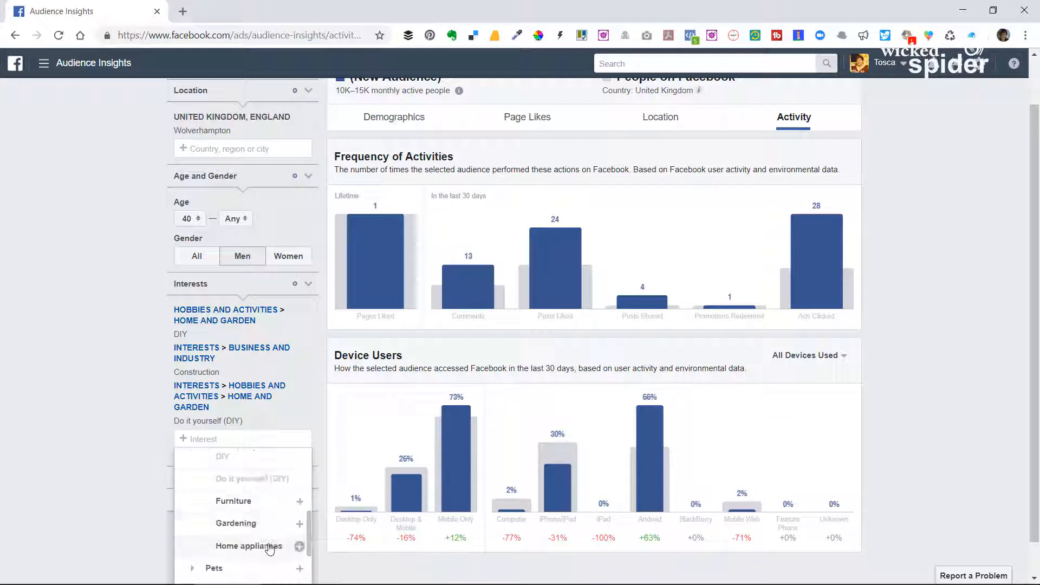
{"action": "left_click", "coordinate": [299, 549]}
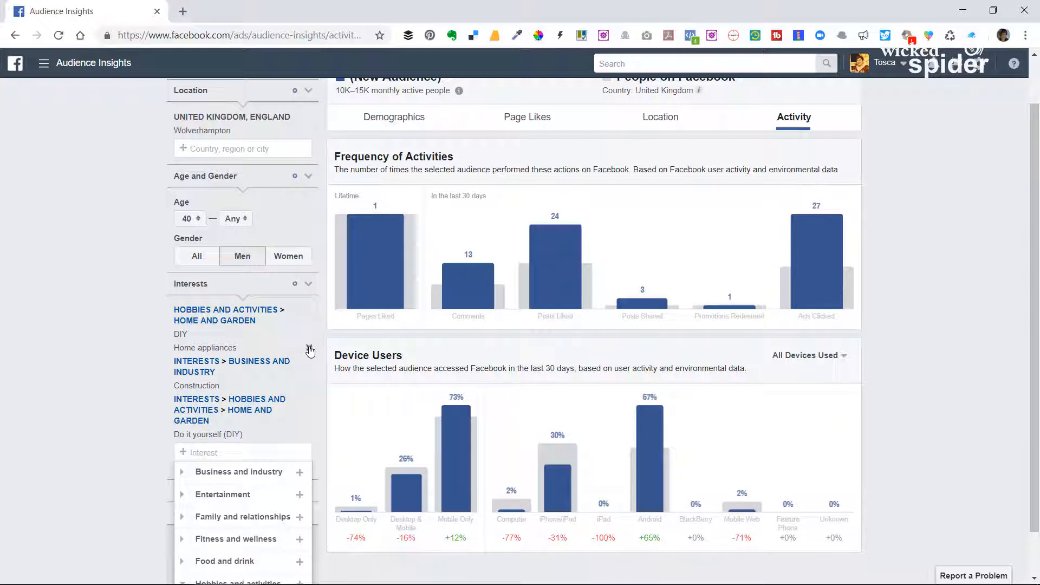
{"action": "left_click", "coordinate": [310, 348]}
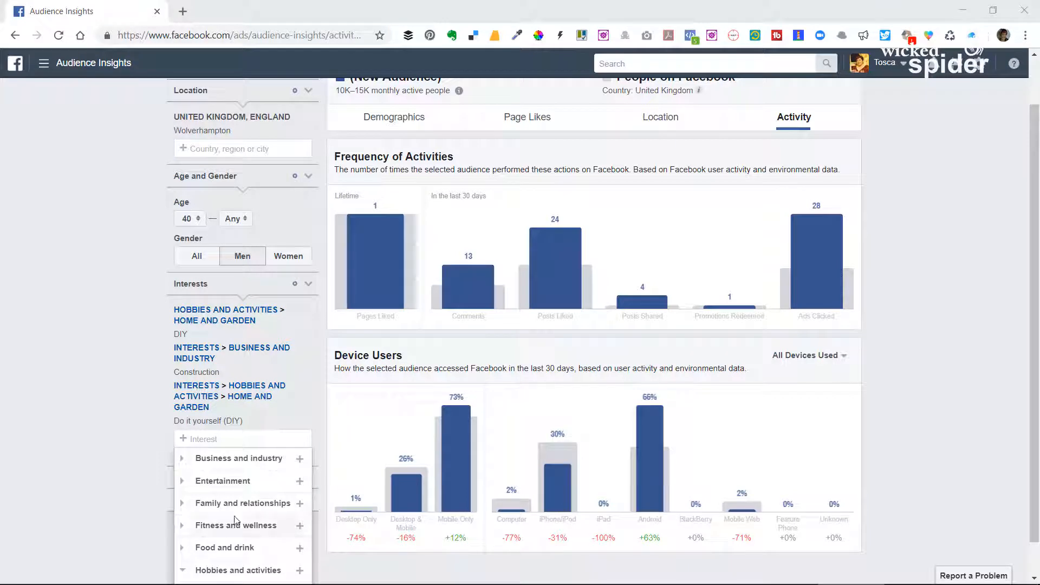
Try adding the 4x4s interest from Vehicles to the audience, and remove it again.
{"action": "scroll", "coordinate": [273, 526], "scroll_direction": "down", "scroll_amount": 3}
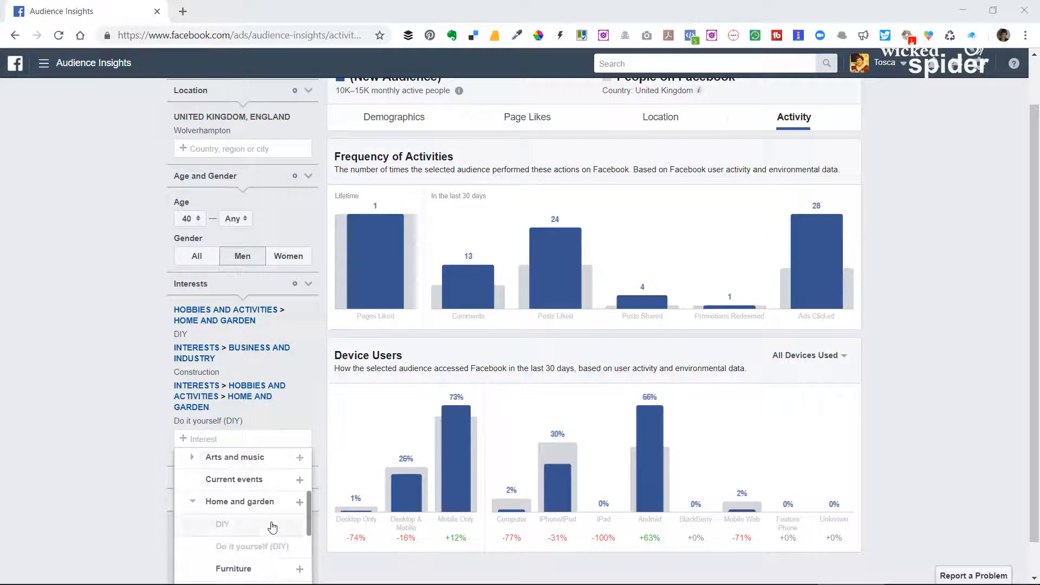
{"action": "scroll", "coordinate": [274, 527], "scroll_direction": "down", "scroll_amount": 4}
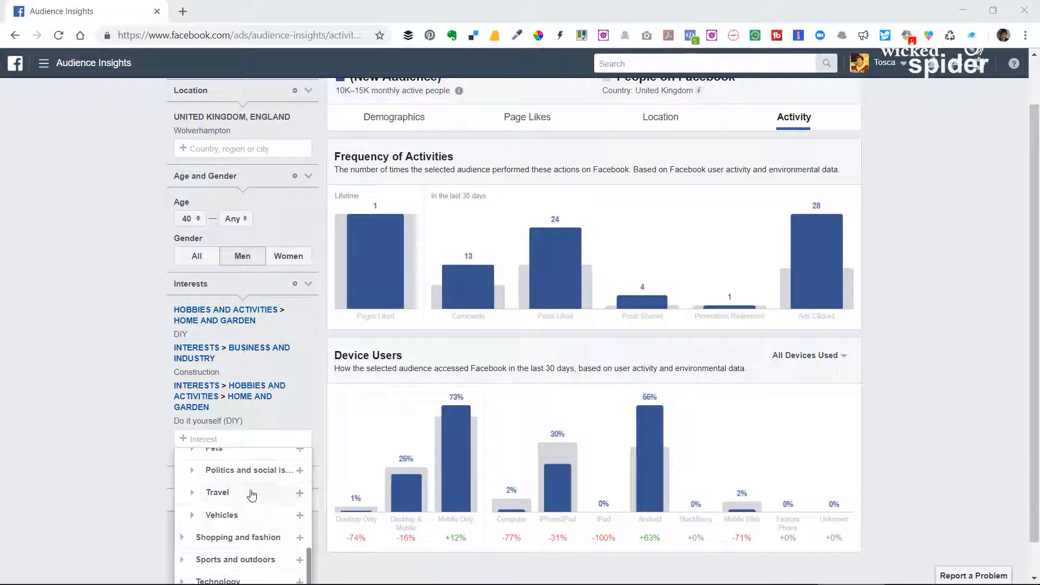
{"action": "left_click", "coordinate": [222, 515]}
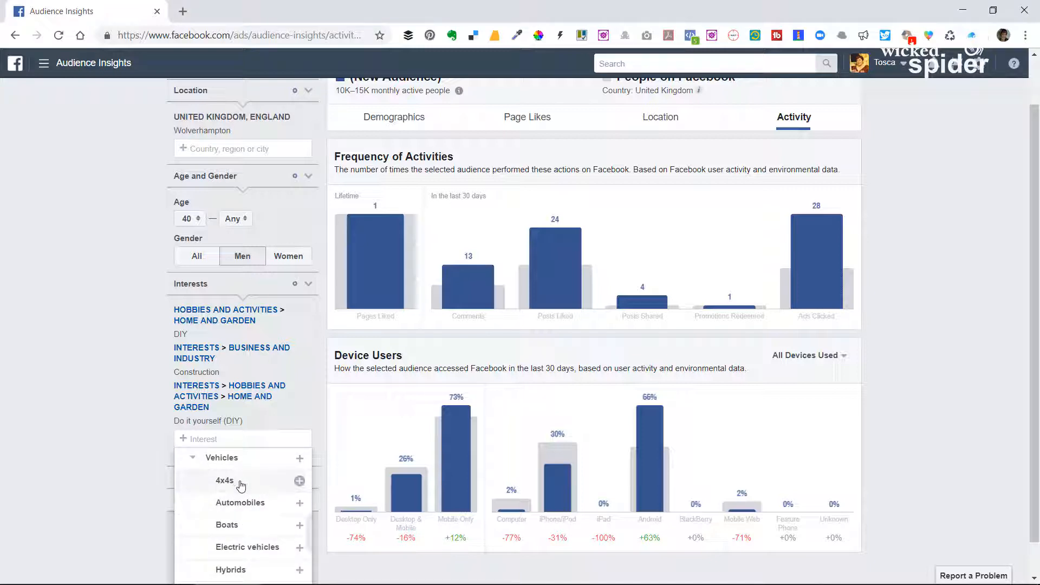
{"action": "left_click", "coordinate": [241, 483]}
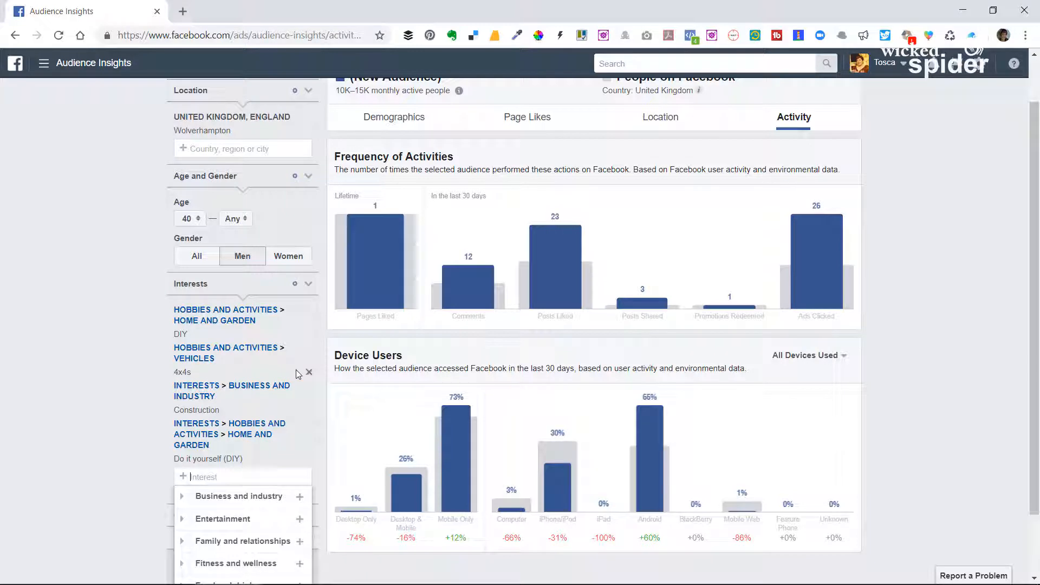
{"action": "left_click", "coordinate": [310, 373]}
Add the Bodybuilding and Weight training interests from Fitness and wellness to the audience.
{"action": "scroll", "coordinate": [285, 521], "scroll_direction": "down", "scroll_amount": 2}
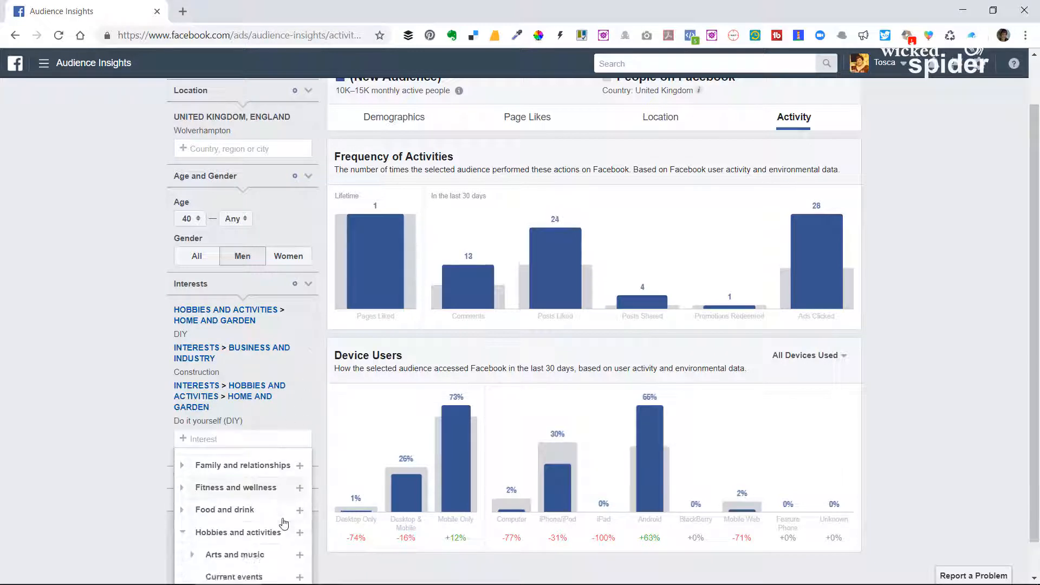
{"action": "scroll", "coordinate": [255, 509], "scroll_direction": "up", "scroll_amount": 1}
{"action": "left_click", "coordinate": [233, 459]}
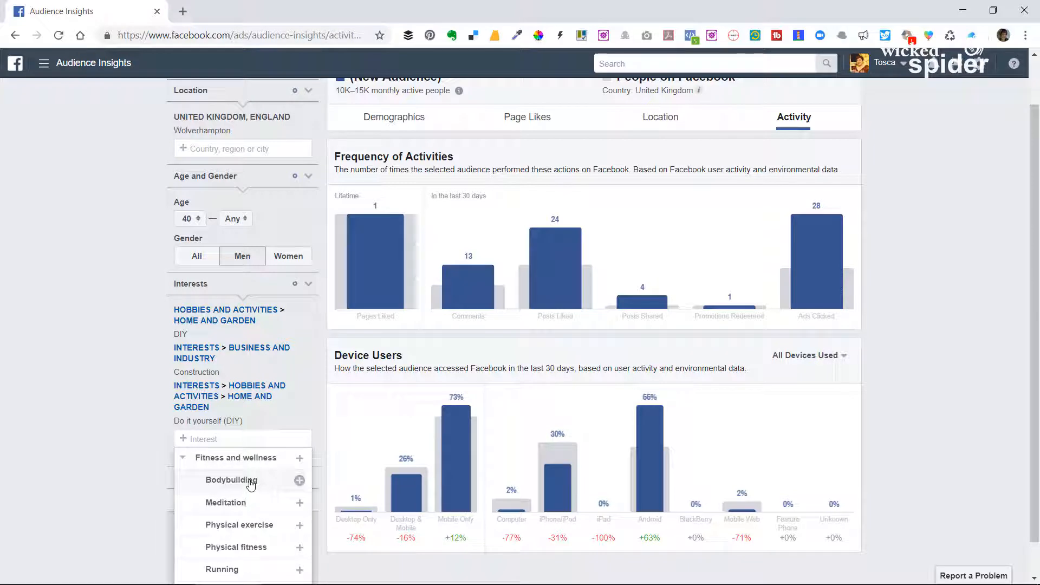
{"action": "left_click", "coordinate": [251, 481]}
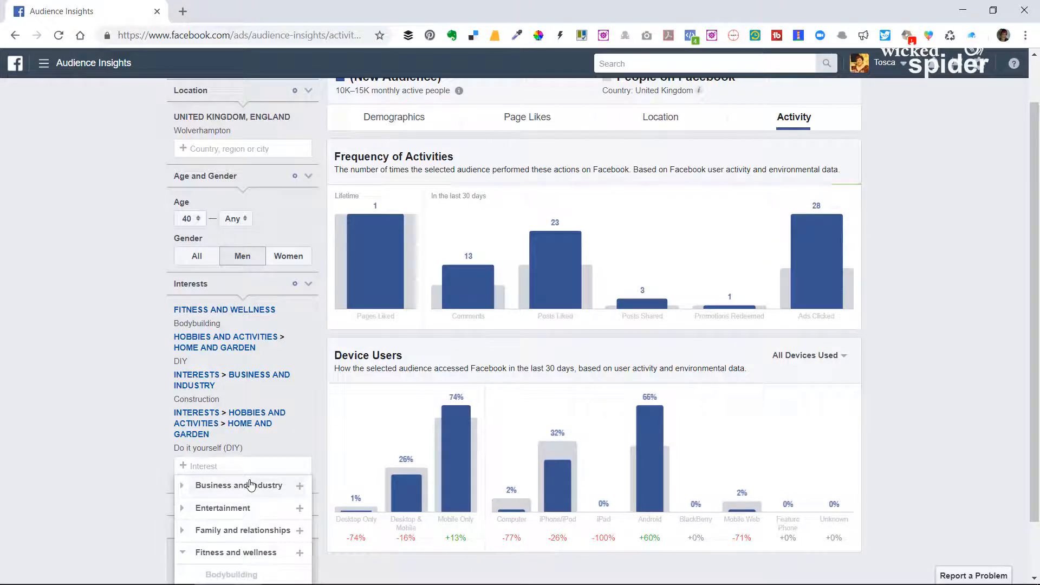
{"action": "scroll", "coordinate": [251, 484], "scroll_direction": "down", "scroll_amount": 4}
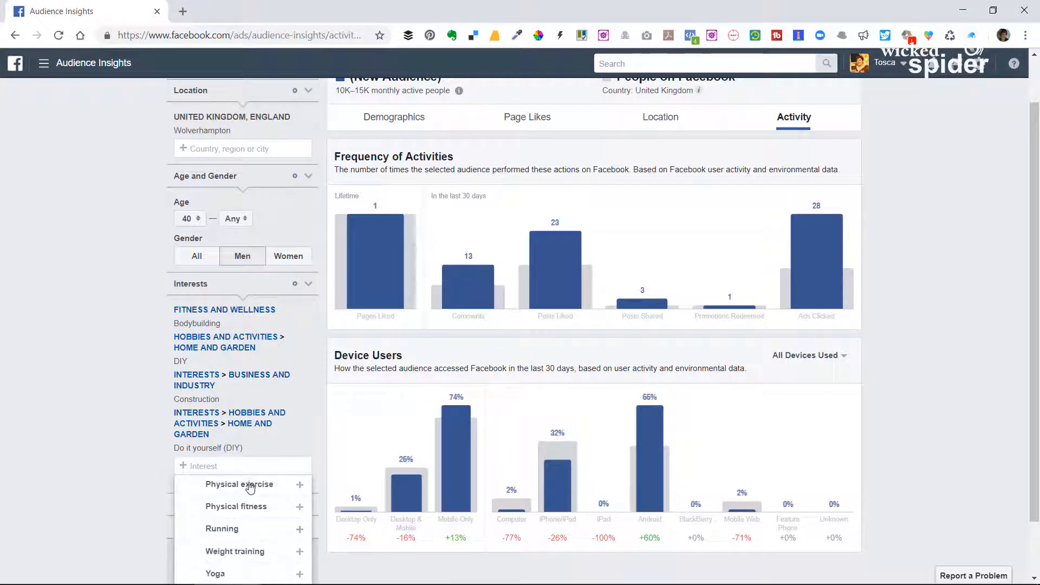
{"action": "scroll", "coordinate": [239, 504], "scroll_direction": "up", "scroll_amount": 1}
{"action": "scroll", "coordinate": [239, 504], "scroll_direction": "up", "scroll_amount": 1}
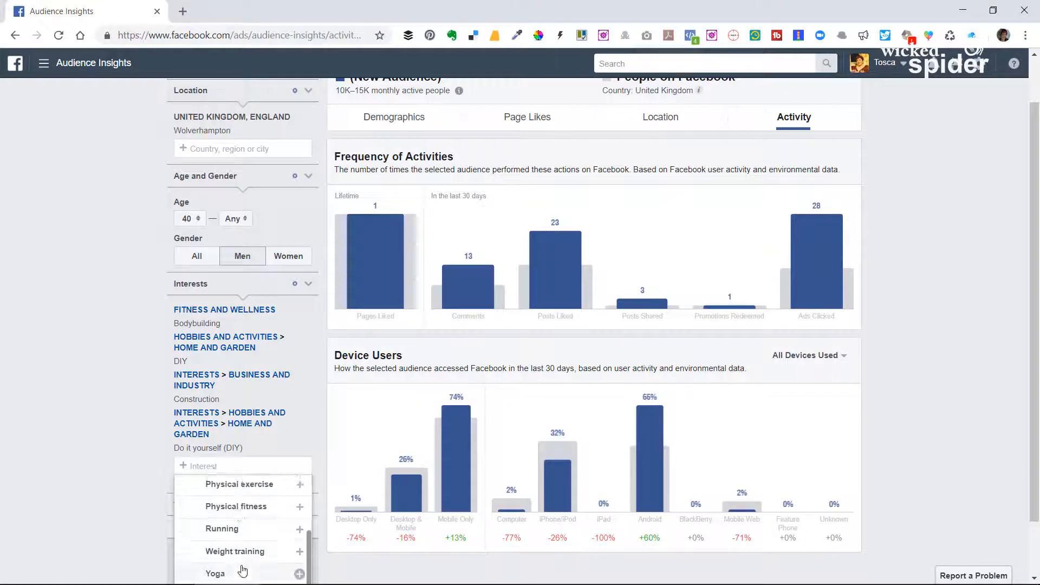
{"action": "left_click", "coordinate": [234, 550]}
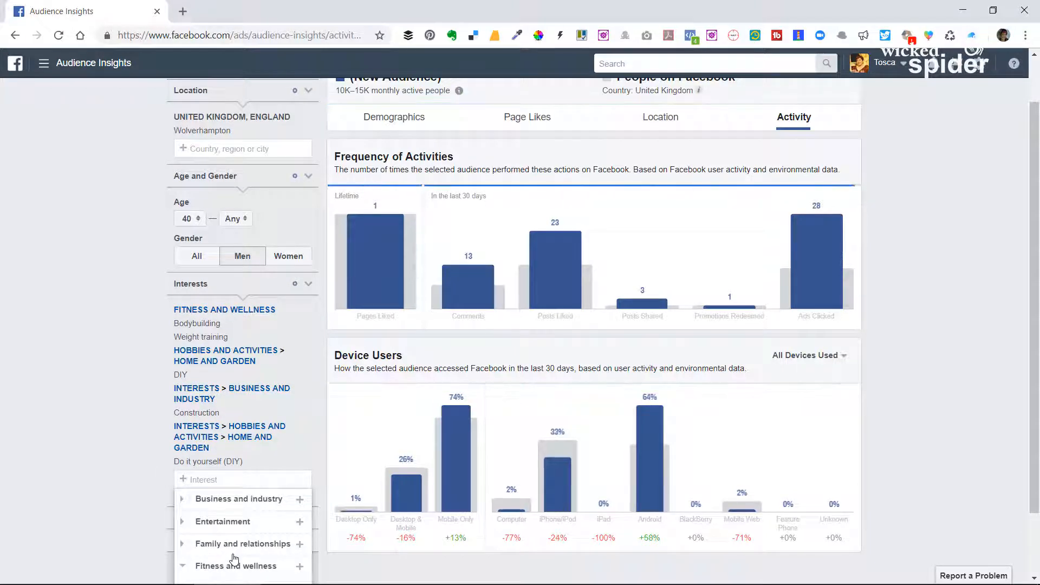
Set the gender filter to All and review the audience's activity frequency and device usage charts.
{"action": "mouse_move", "coordinate": [843, 259]}
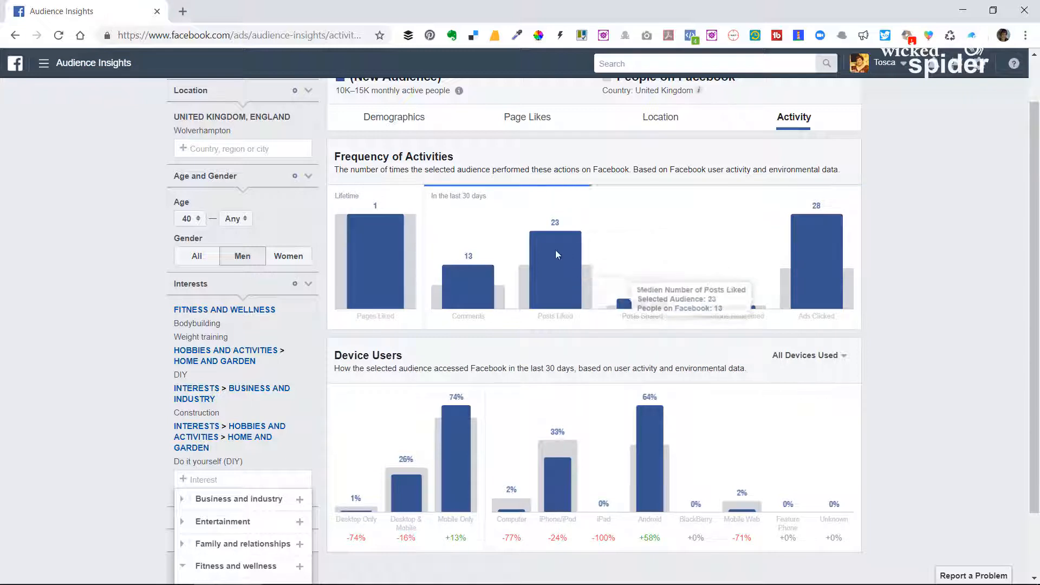
{"action": "left_click", "coordinate": [195, 265]}
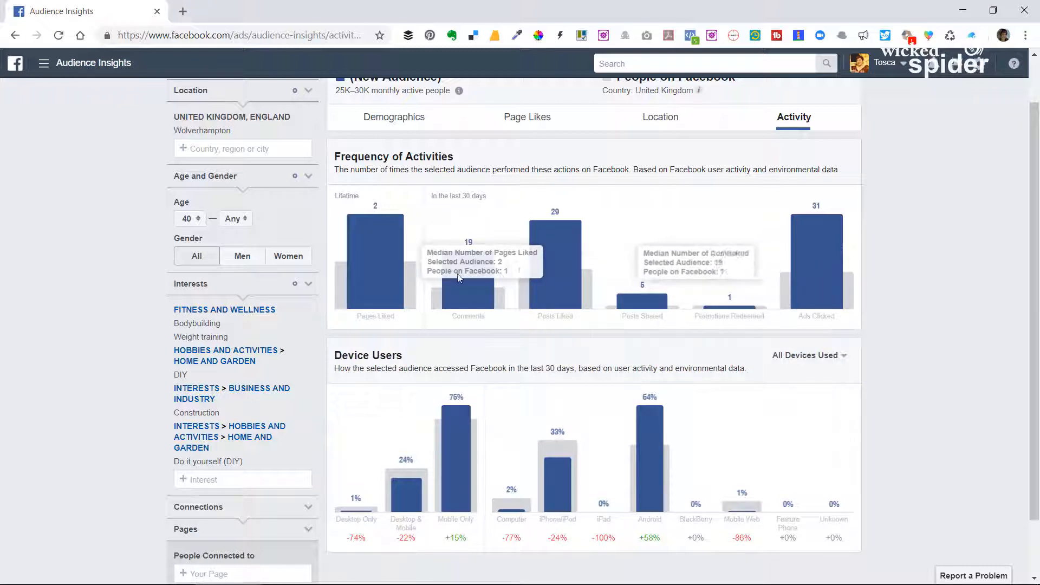
{"action": "scroll", "coordinate": [147, 230], "scroll_direction": "up", "scroll_amount": 1}
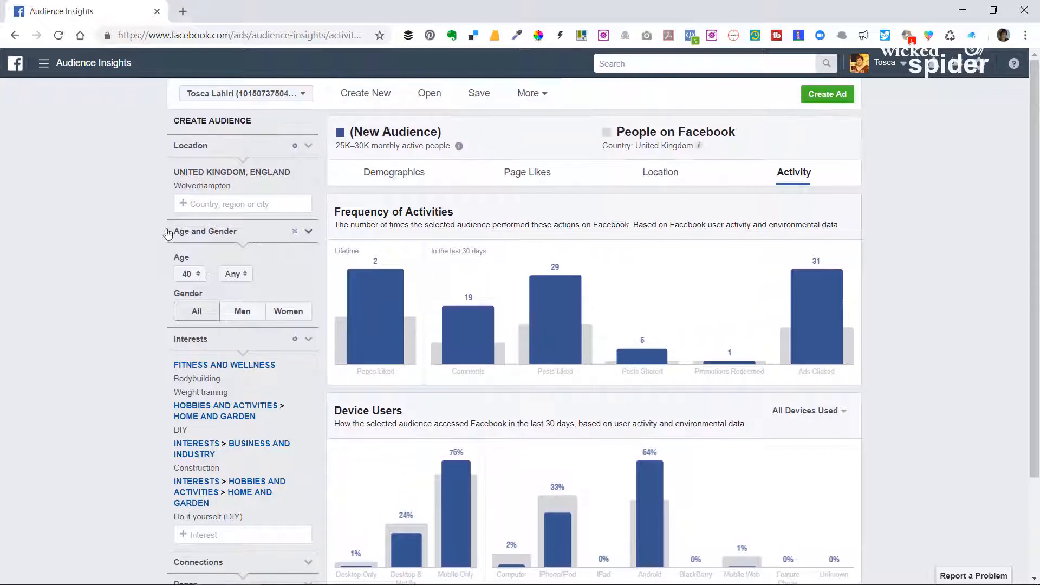
{"action": "scroll", "coordinate": [135, 249], "scroll_direction": "down", "scroll_amount": 2}
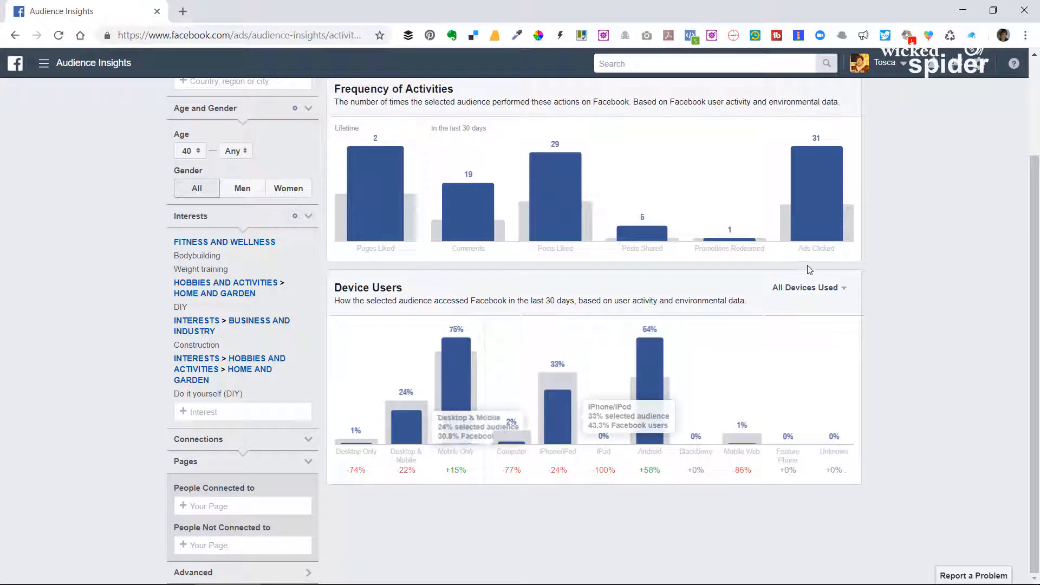
{"action": "scroll", "coordinate": [869, 232], "scroll_direction": "up", "scroll_amount": 1}
{"action": "mouse_move", "coordinate": [828, 276]}
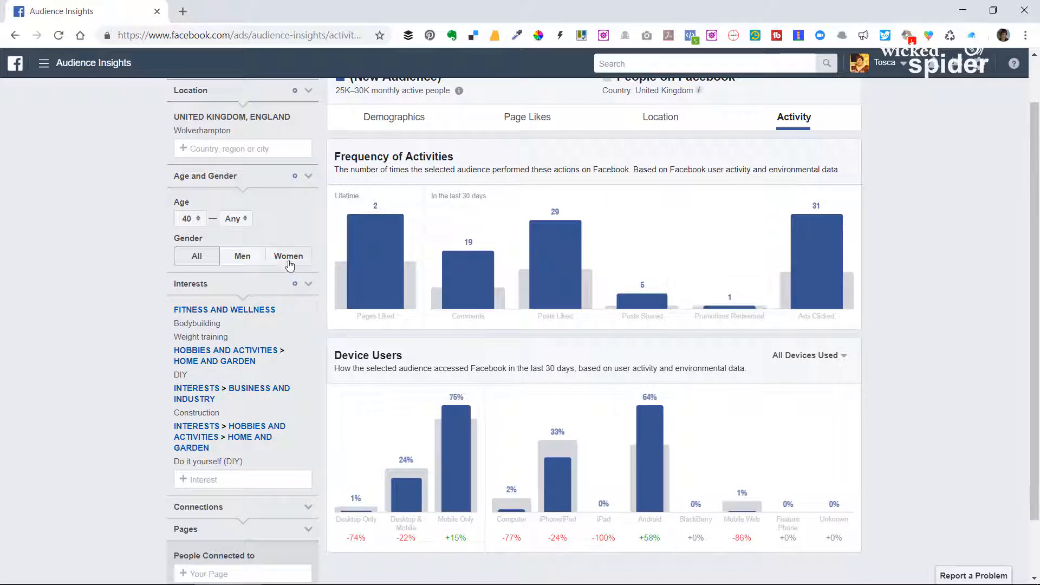
Compare the activity of women and men, leave the gender filter on Women, and collapse the Connections section.
{"action": "left_click", "coordinate": [289, 258]}
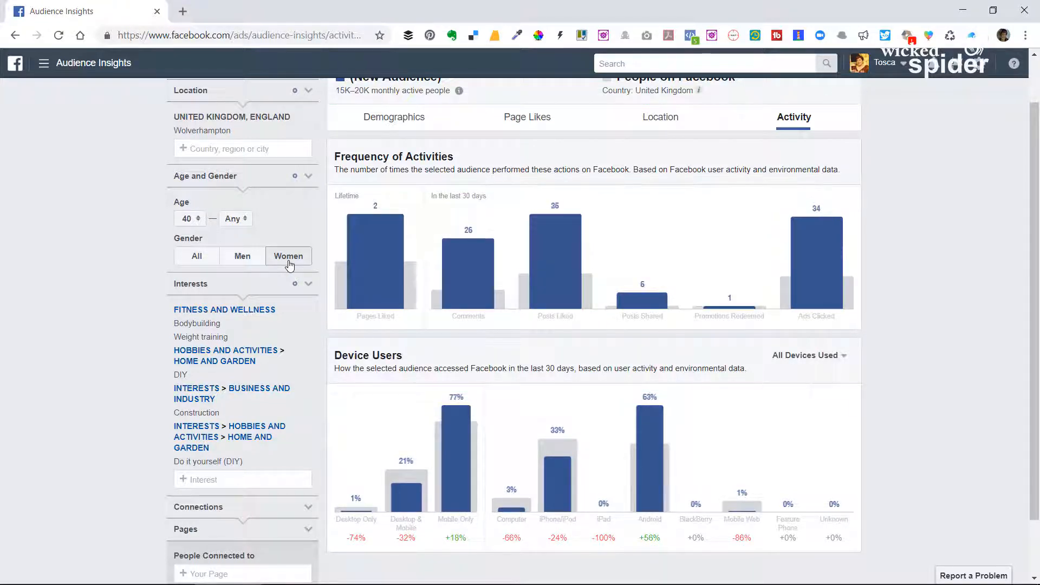
{"action": "left_click", "coordinate": [248, 261]}
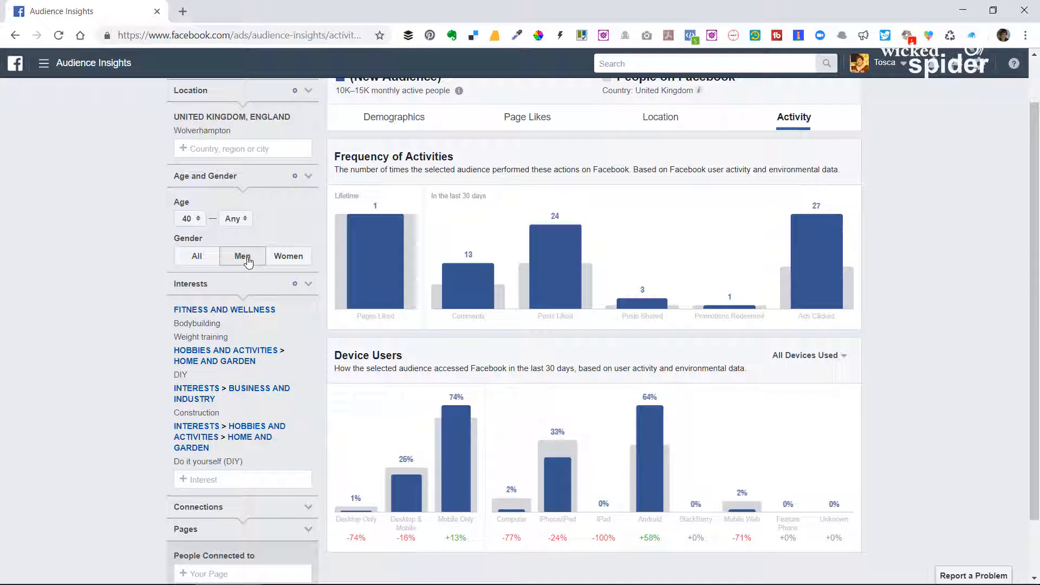
{"action": "left_click", "coordinate": [290, 260]}
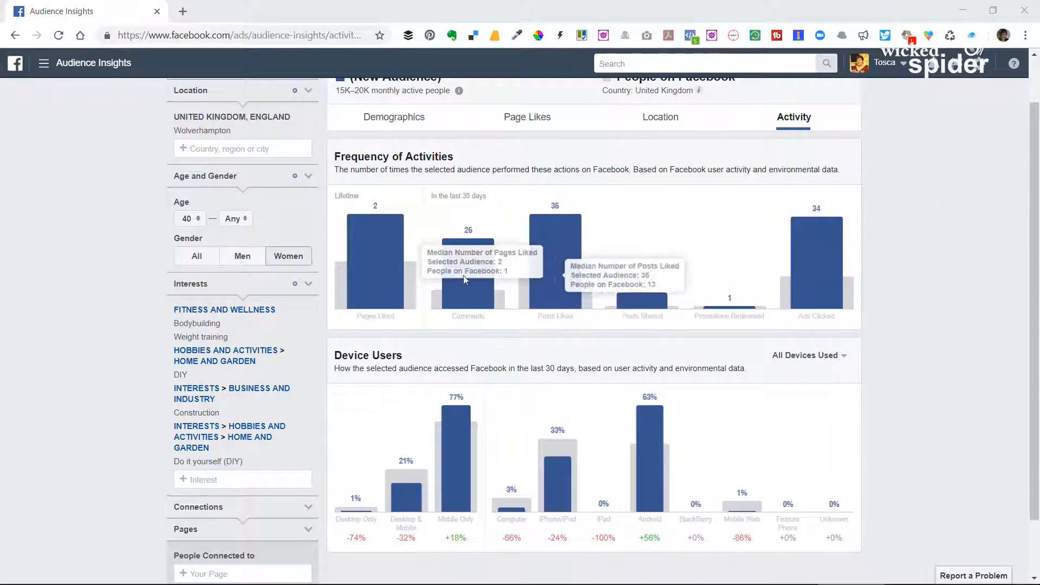
{"action": "scroll", "coordinate": [94, 353], "scroll_direction": "down", "scroll_amount": 1}
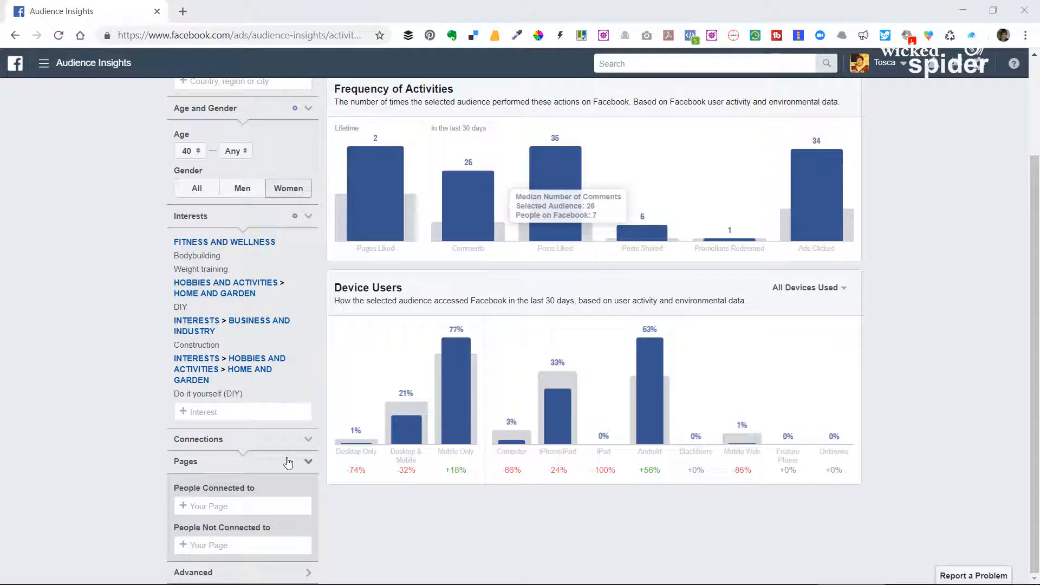
{"action": "left_click", "coordinate": [307, 440]}
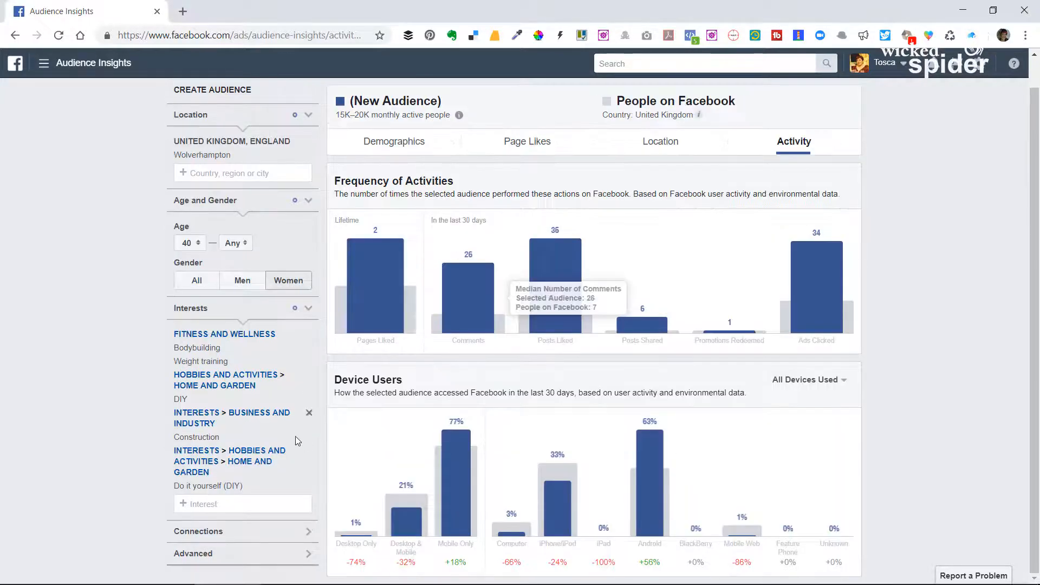
Try limiting the audience to people connected to the Wolverhampton Women's Business Forum page under Connections, and remove the page again.
{"action": "left_click", "coordinate": [273, 538]}
{"action": "scroll", "coordinate": [273, 538], "scroll_direction": "down", "scroll_amount": 1}
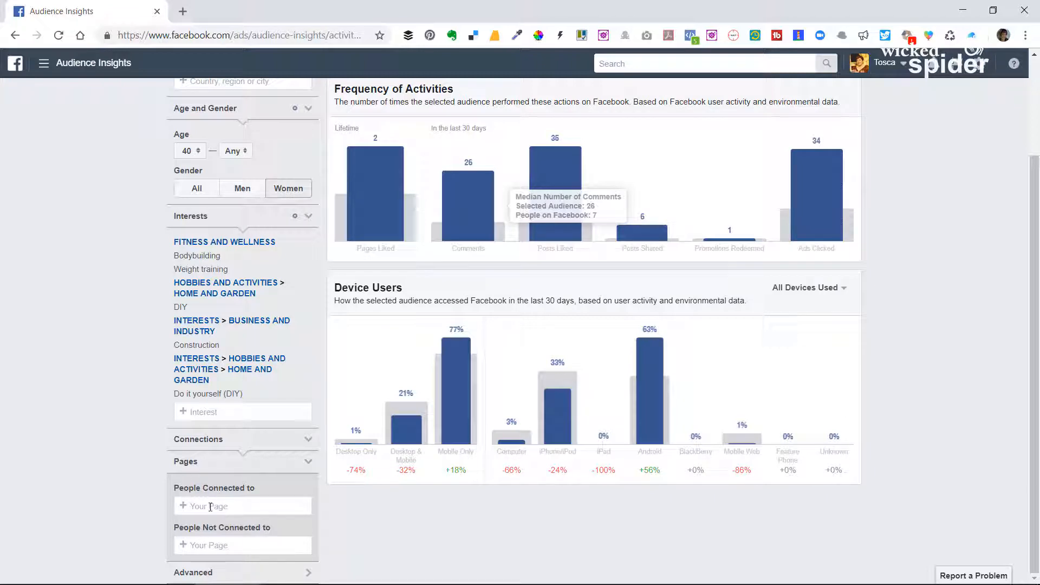
{"action": "left_click", "coordinate": [211, 507]}
{"action": "scroll", "coordinate": [210, 506], "scroll_direction": "down", "scroll_amount": 1}
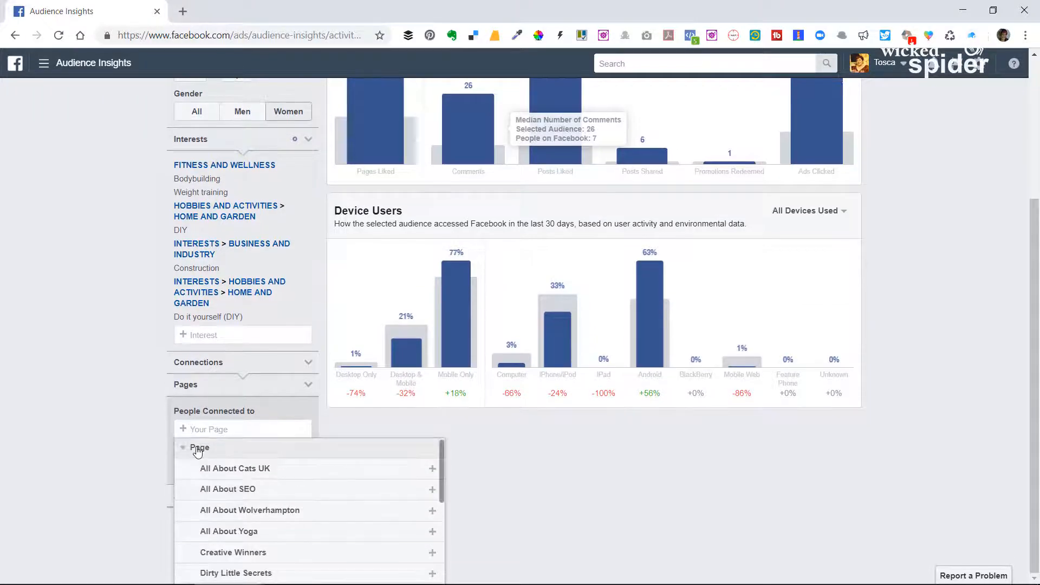
{"action": "scroll", "coordinate": [269, 481], "scroll_direction": "down", "scroll_amount": 10}
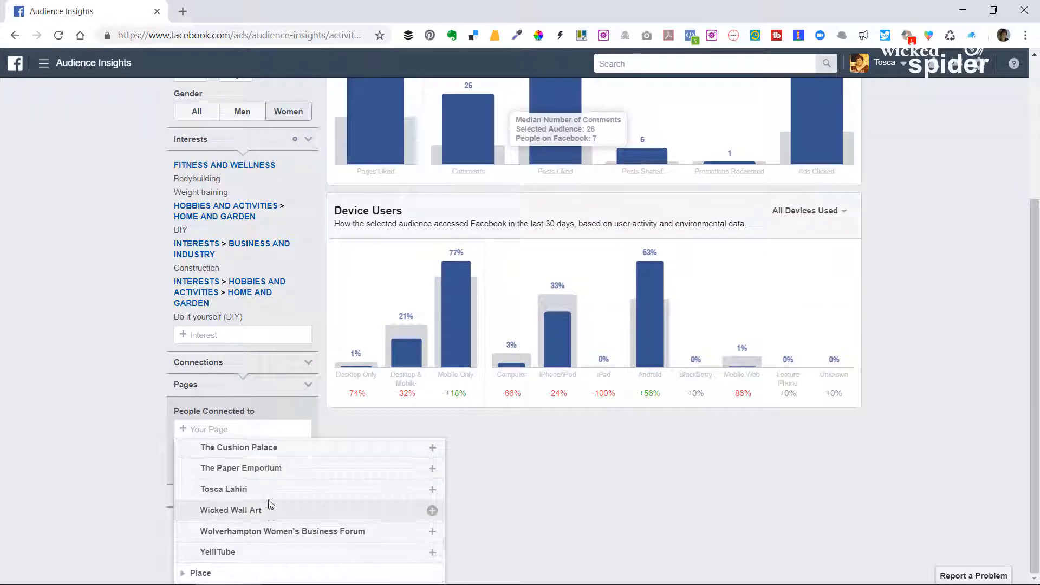
{"action": "scroll", "coordinate": [269, 503], "scroll_direction": "up", "scroll_amount": 2}
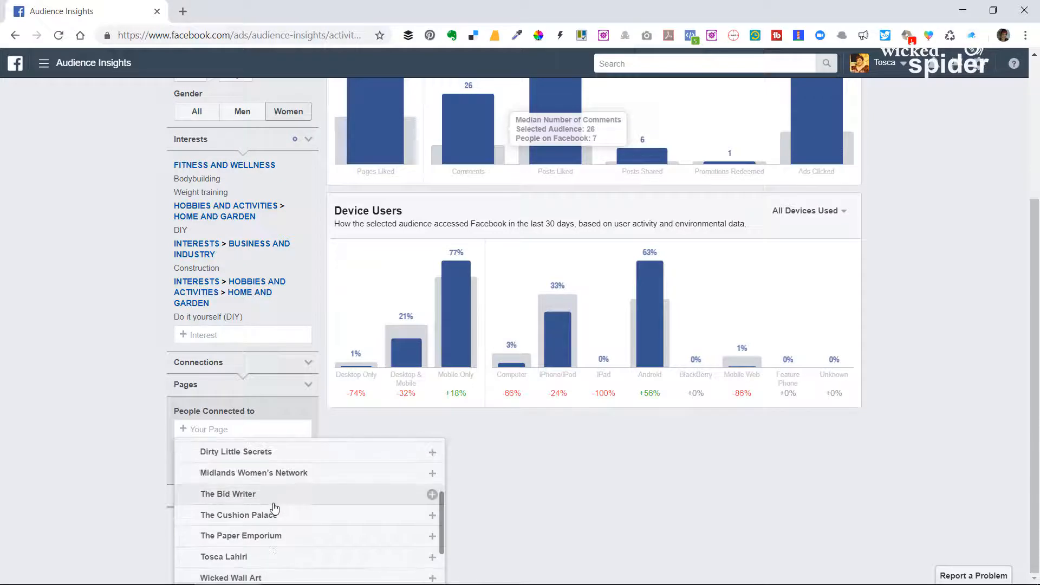
{"action": "scroll", "coordinate": [274, 494], "scroll_direction": "up", "scroll_amount": 3}
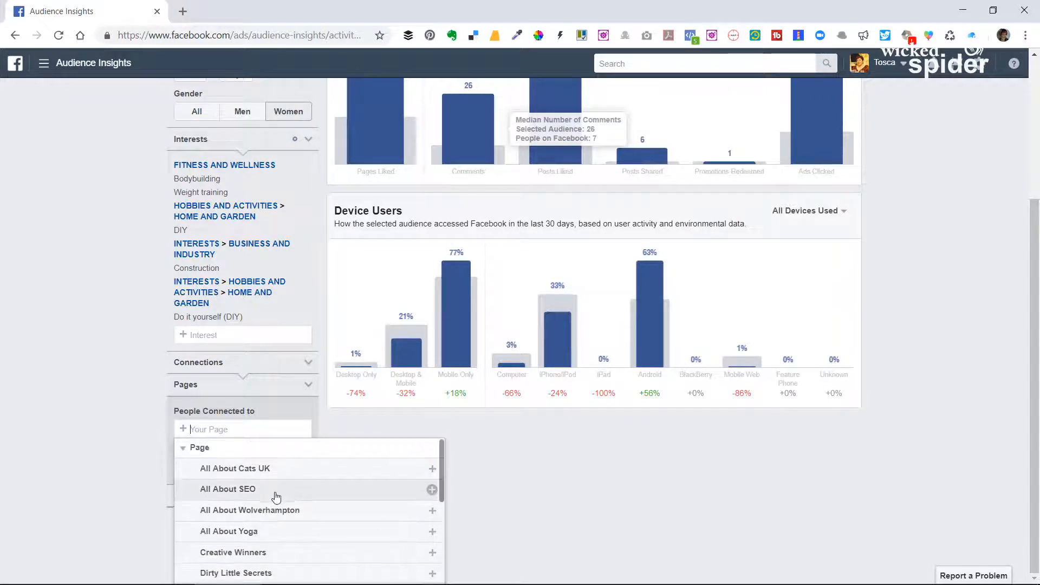
{"action": "scroll", "coordinate": [276, 526], "scroll_direction": "down", "scroll_amount": 5}
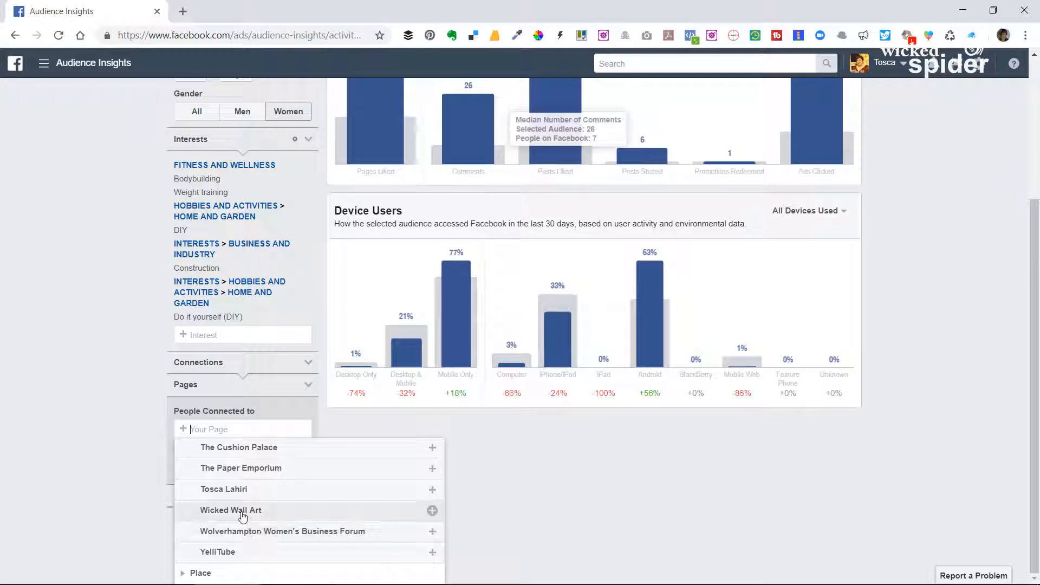
{"action": "left_click", "coordinate": [243, 537]}
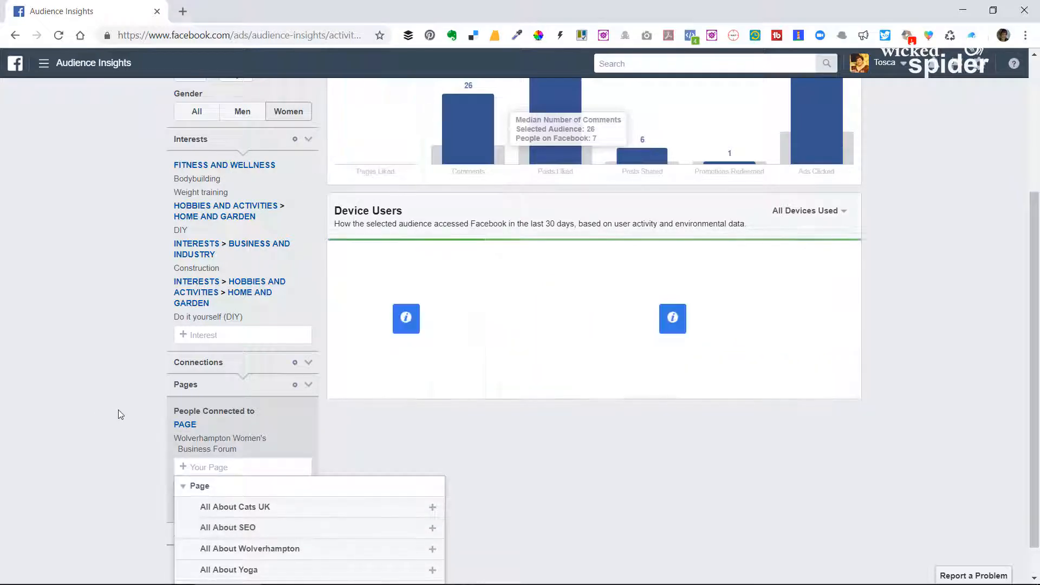
{"action": "scroll", "coordinate": [785, 325], "scroll_direction": "up", "scroll_amount": 4}
{"action": "scroll", "coordinate": [152, 397], "scroll_direction": "down", "scroll_amount": 4}
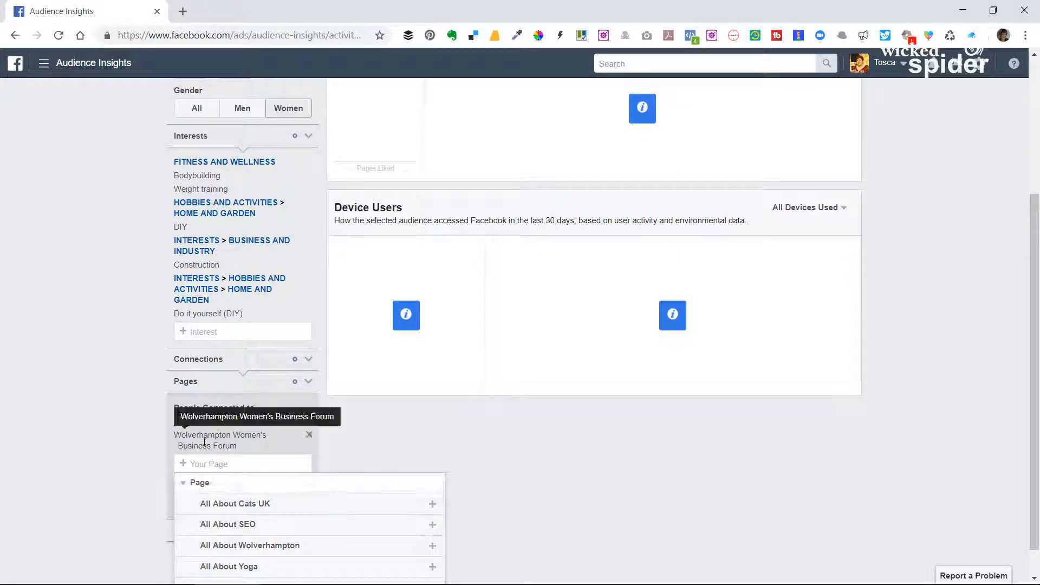
{"action": "left_click", "coordinate": [308, 435]}
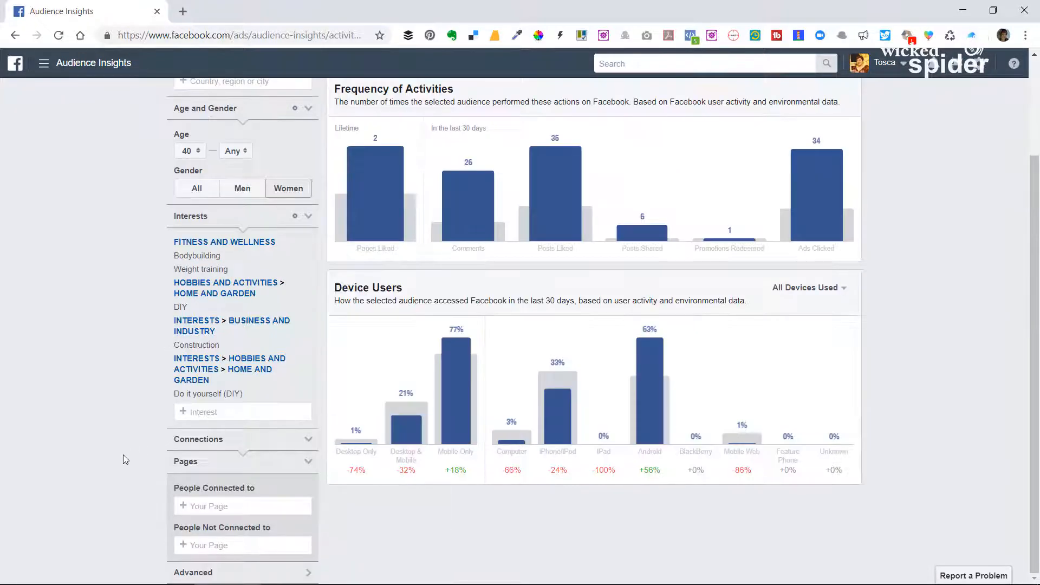
Try excluding people connected to the page carrying the account owner's name, check the activity charts, and remove the exclusion again.
{"action": "left_click", "coordinate": [206, 546]}
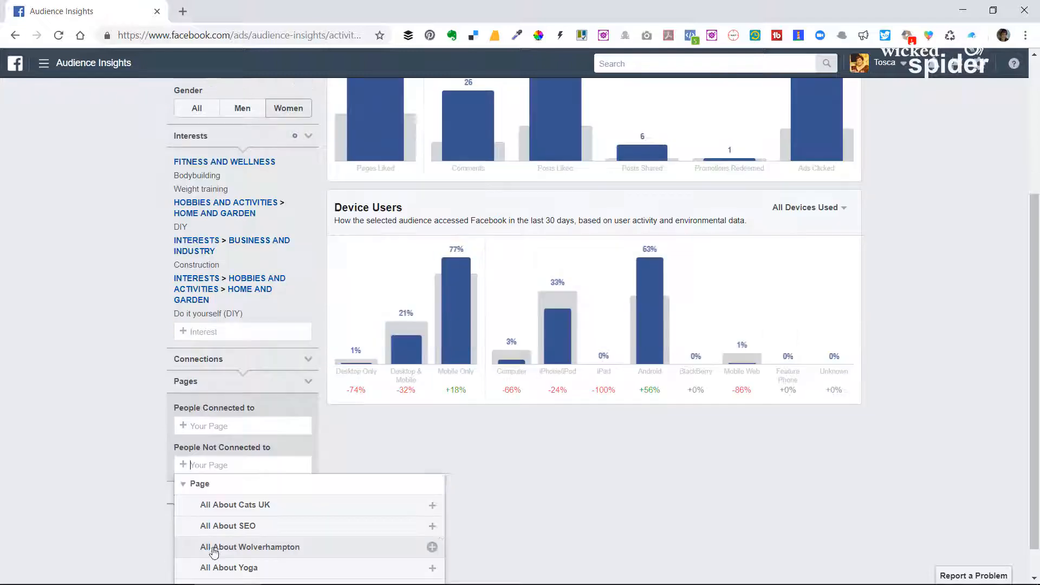
{"action": "scroll", "coordinate": [275, 536], "scroll_direction": "down", "scroll_amount": 3}
{"action": "scroll", "coordinate": [168, 520], "scroll_direction": "down", "scroll_amount": 1}
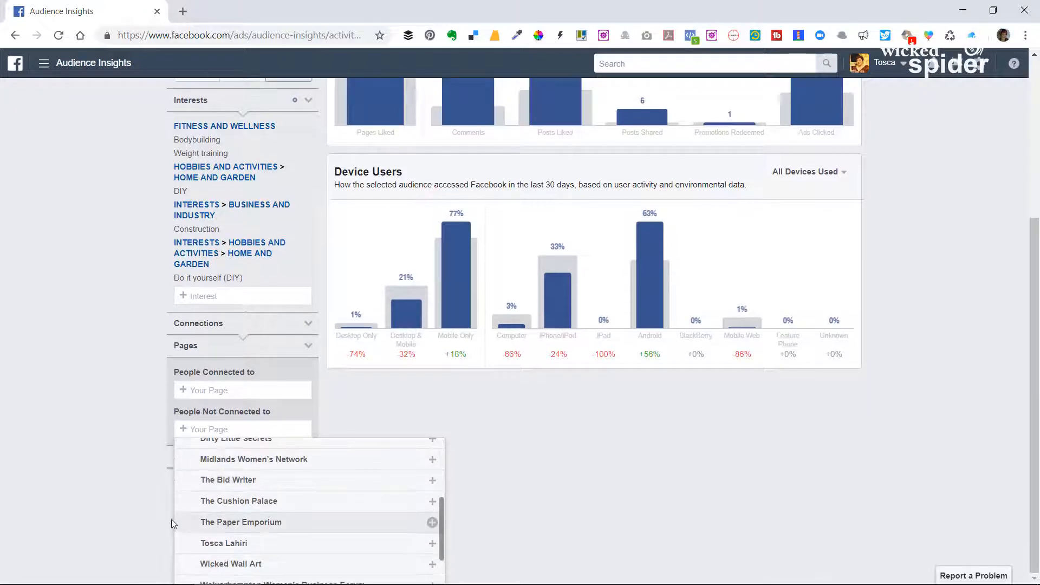
{"action": "scroll", "coordinate": [304, 512], "scroll_direction": "down", "scroll_amount": 1}
{"action": "scroll", "coordinate": [268, 537], "scroll_direction": "up", "scroll_amount": 4}
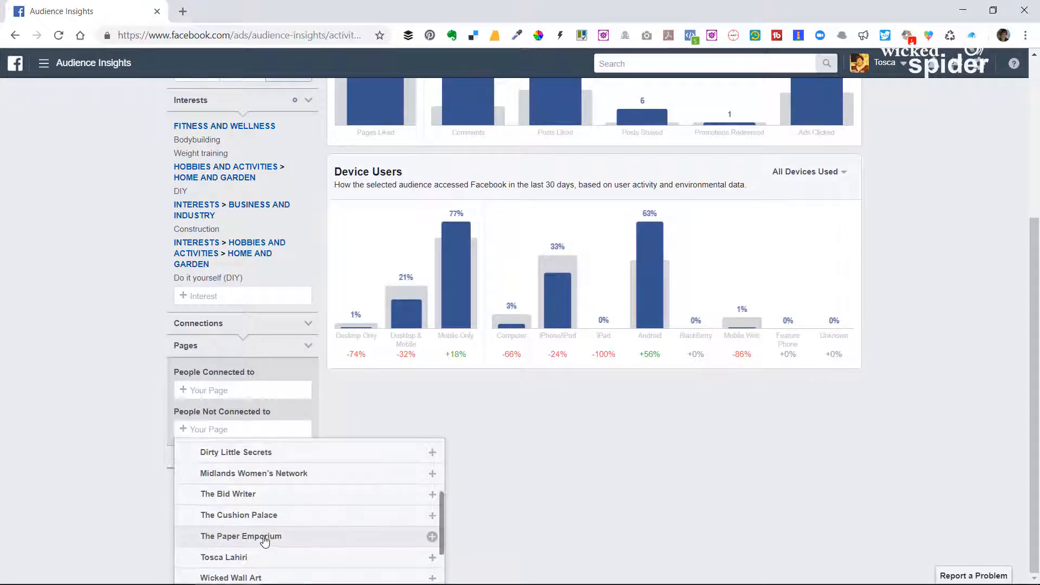
{"action": "scroll", "coordinate": [266, 519], "scroll_direction": "down", "scroll_amount": 5}
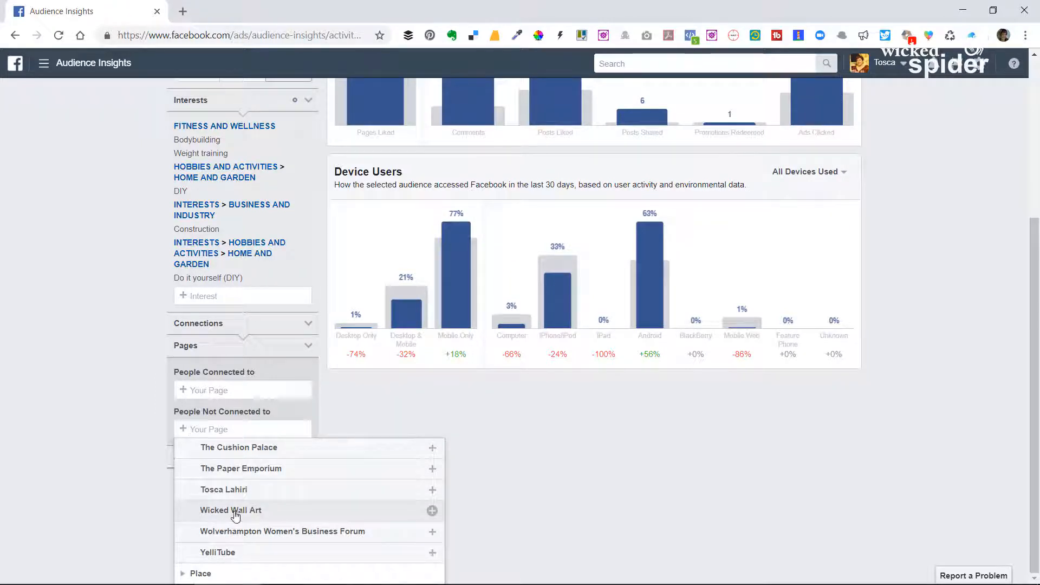
{"action": "left_click", "coordinate": [232, 491]}
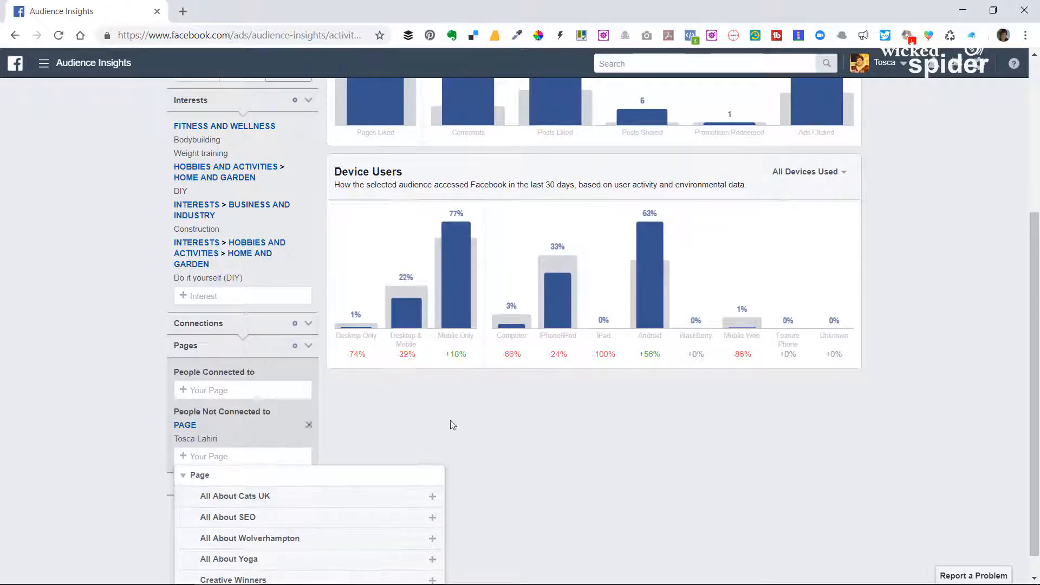
{"action": "scroll", "coordinate": [520, 455], "scroll_direction": "up", "scroll_amount": 2}
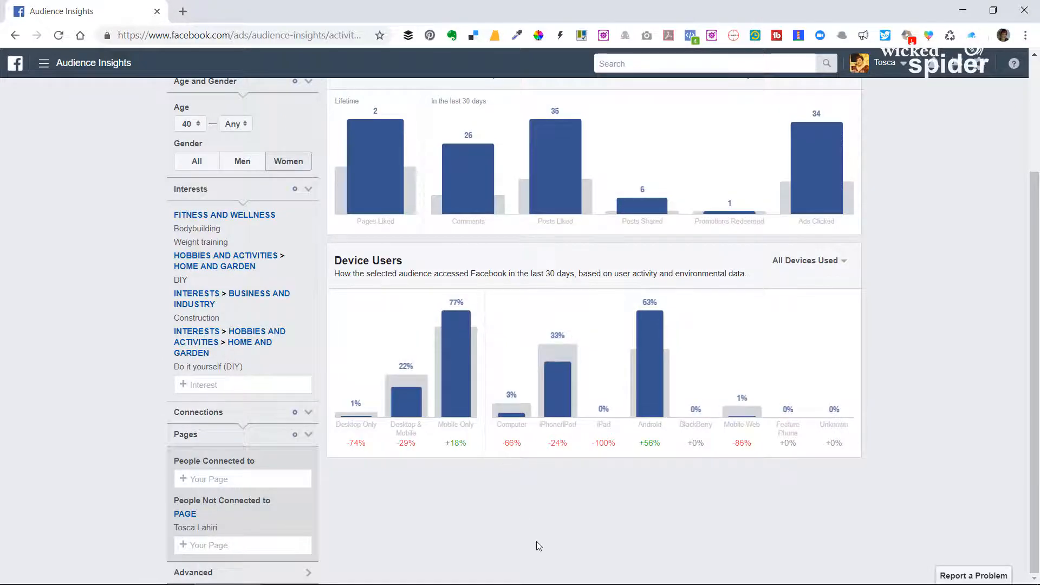
{"action": "scroll", "coordinate": [537, 548], "scroll_direction": "up", "scroll_amount": 3}
{"action": "scroll", "coordinate": [35, 411], "scroll_direction": "down", "scroll_amount": 3}
{"action": "left_click", "coordinate": [309, 515]}
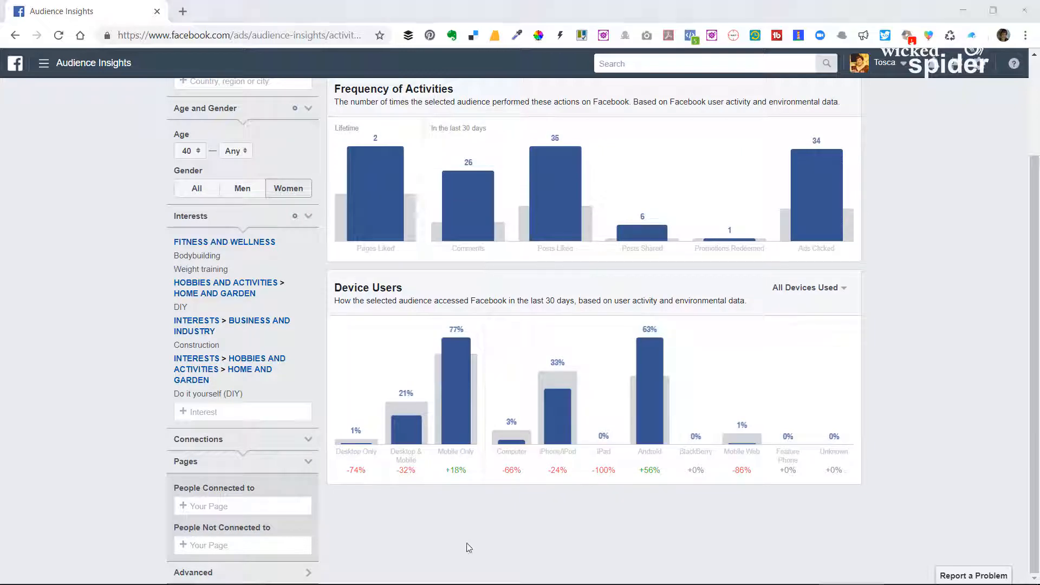
Expand the Advanced audience filters and look through the available categories.
{"action": "left_click", "coordinate": [272, 575]}
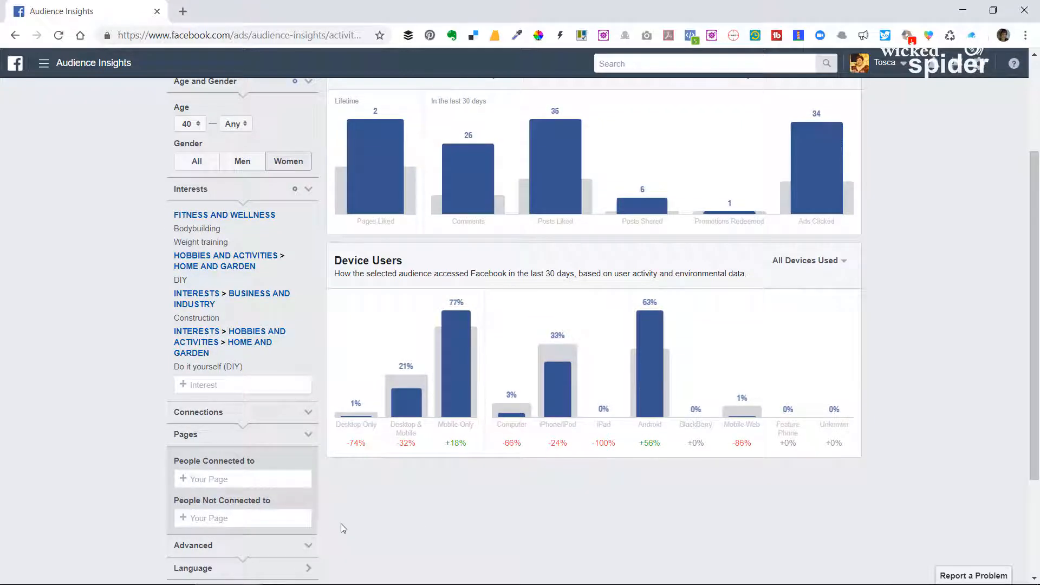
{"action": "scroll", "coordinate": [344, 528], "scroll_direction": "down", "scroll_amount": 3}
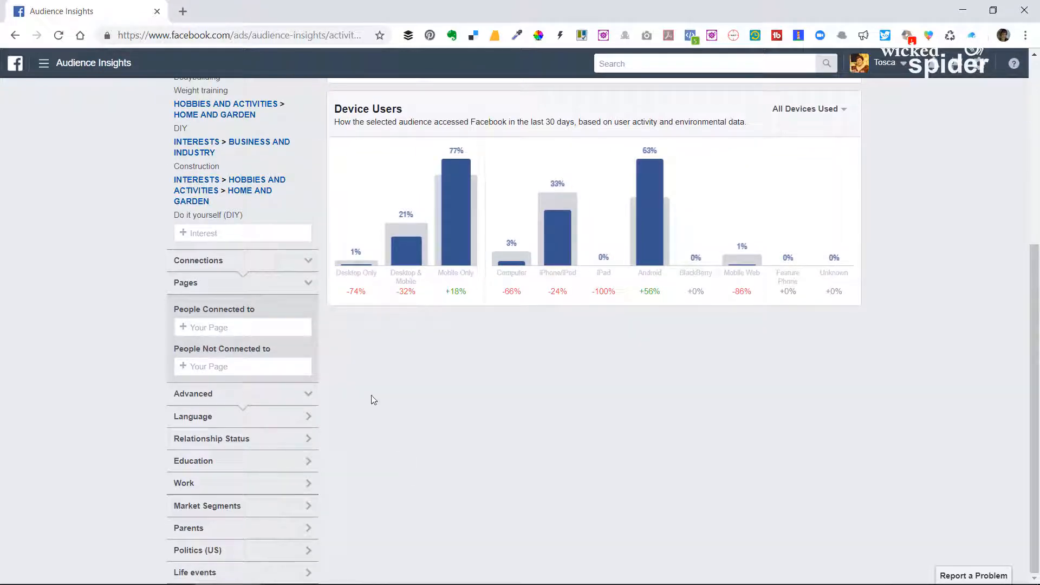
{"action": "scroll", "coordinate": [435, 401], "scroll_direction": "up", "scroll_amount": 5}
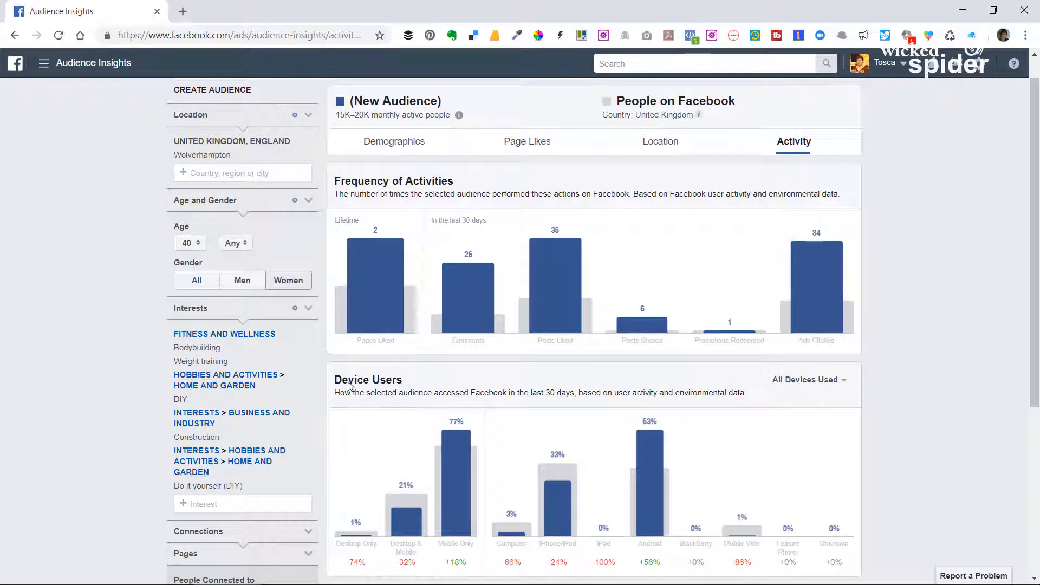
{"action": "mouse_move", "coordinate": [821, 254]}
{"action": "scroll", "coordinate": [336, 414], "scroll_direction": "down", "scroll_amount": 4}
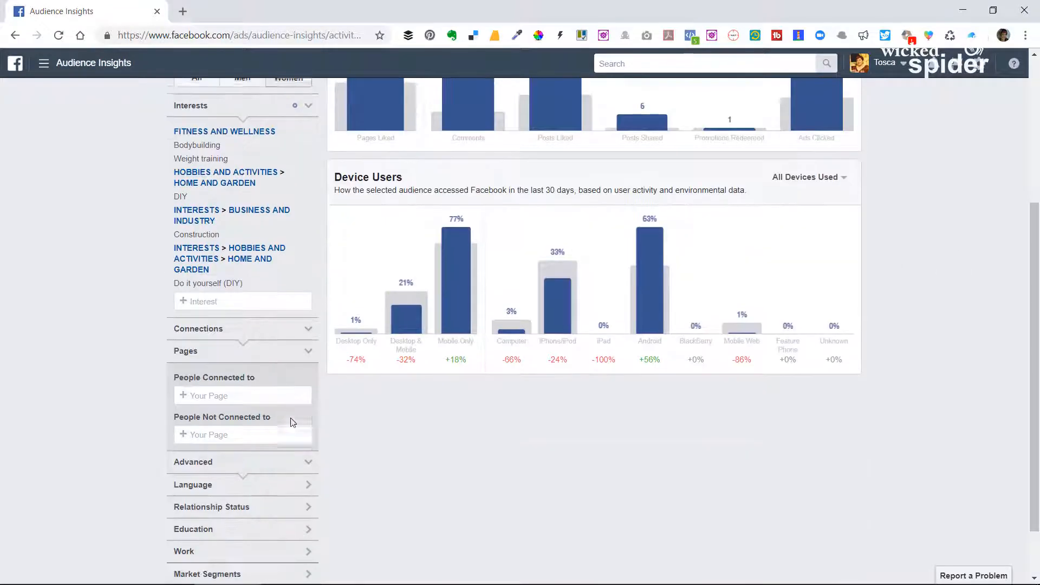
{"action": "scroll", "coordinate": [292, 434], "scroll_direction": "down", "scroll_amount": 1}
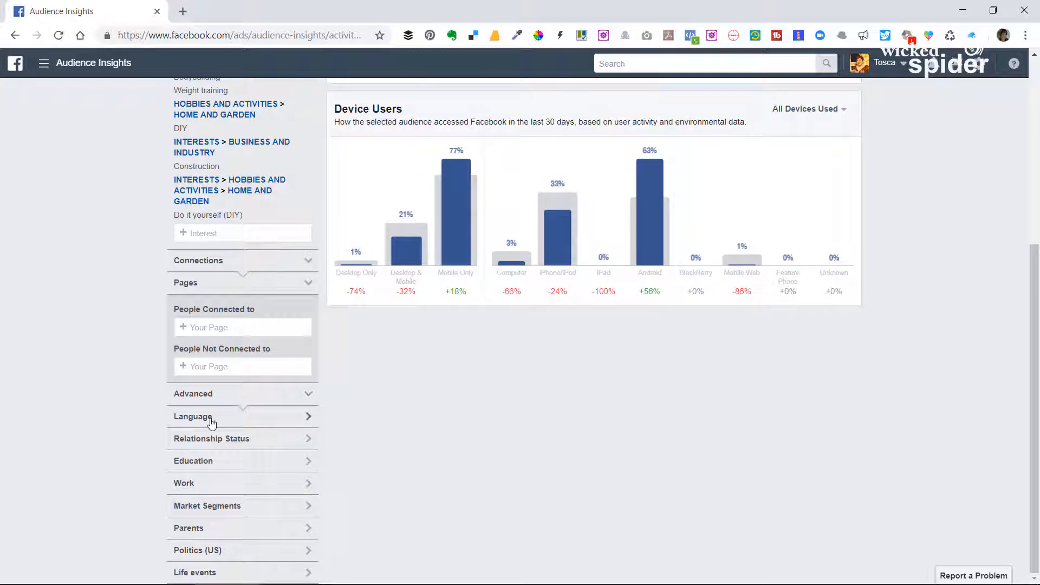
Expand the Language and Relationship Status filters to show their options.
{"action": "left_click", "coordinate": [232, 420]}
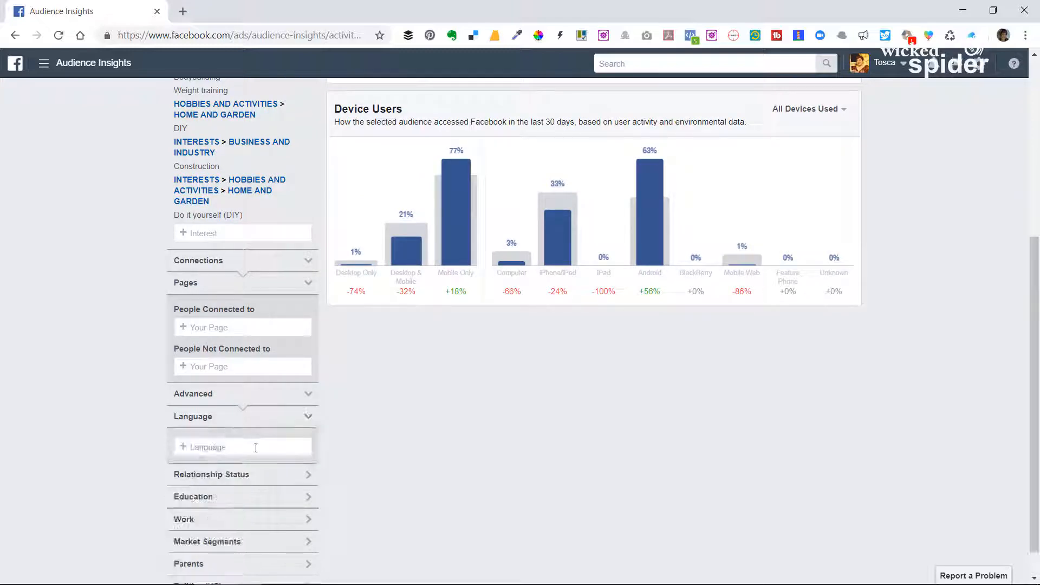
{"action": "scroll", "coordinate": [583, 460], "scroll_direction": "up", "scroll_amount": 5}
{"action": "scroll", "coordinate": [329, 431], "scroll_direction": "down", "scroll_amount": 4}
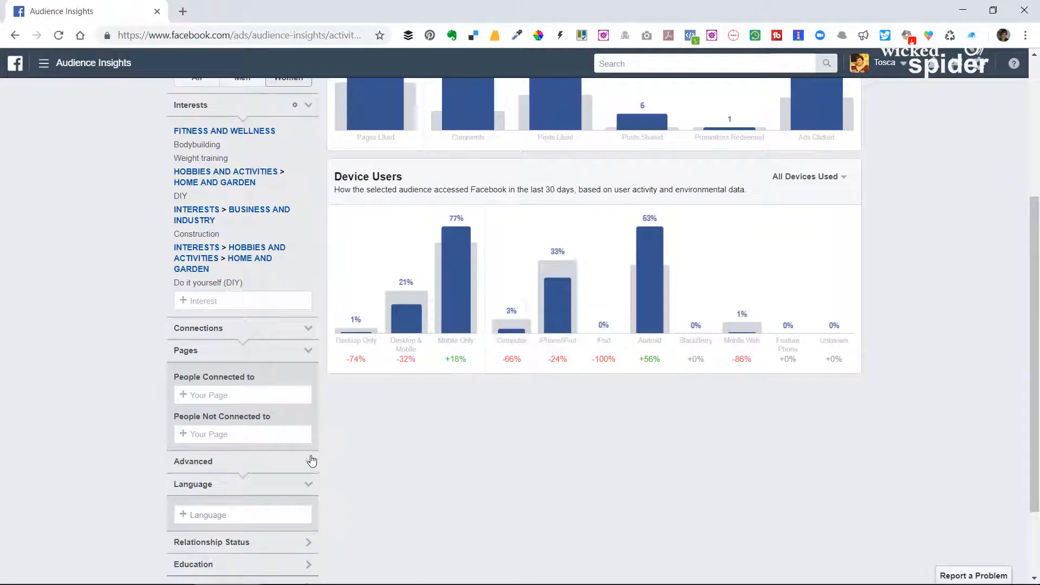
{"action": "scroll", "coordinate": [313, 462], "scroll_direction": "down", "scroll_amount": 2}
{"action": "left_click", "coordinate": [241, 439]}
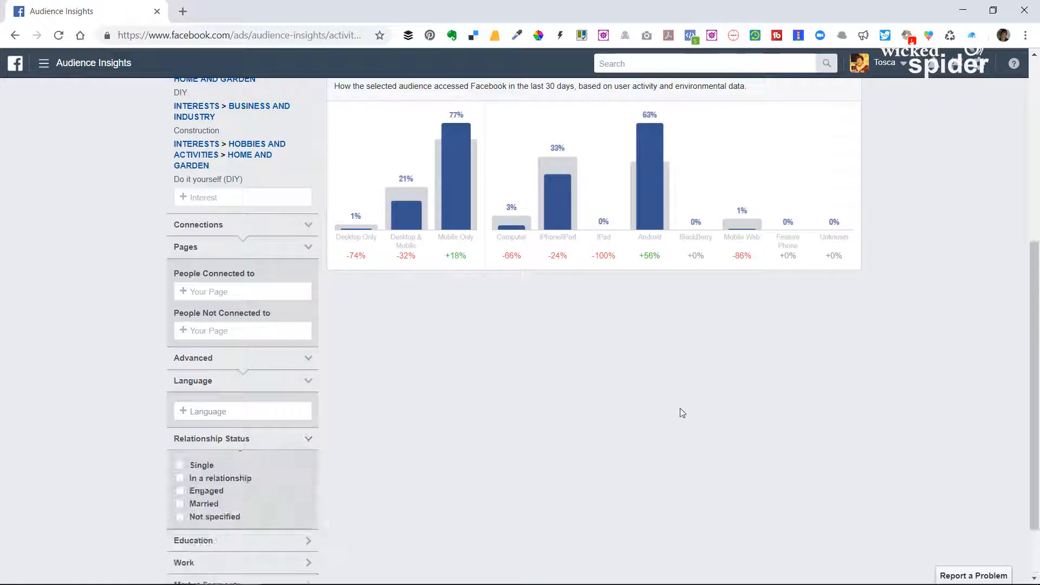
Try limiting the audience to the Single relationship status, review the activity charts, and clear the option again.
{"action": "scroll", "coordinate": [820, 359], "scroll_direction": "up", "scroll_amount": 4}
{"action": "scroll", "coordinate": [928, 349], "scroll_direction": "down", "scroll_amount": 4}
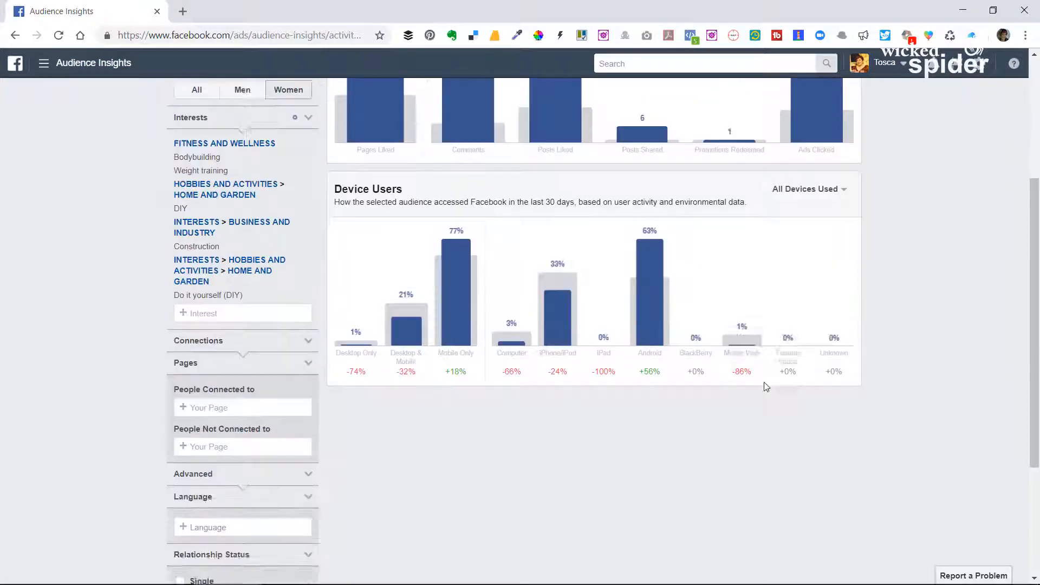
{"action": "scroll", "coordinate": [849, 322], "scroll_direction": "up", "scroll_amount": 4}
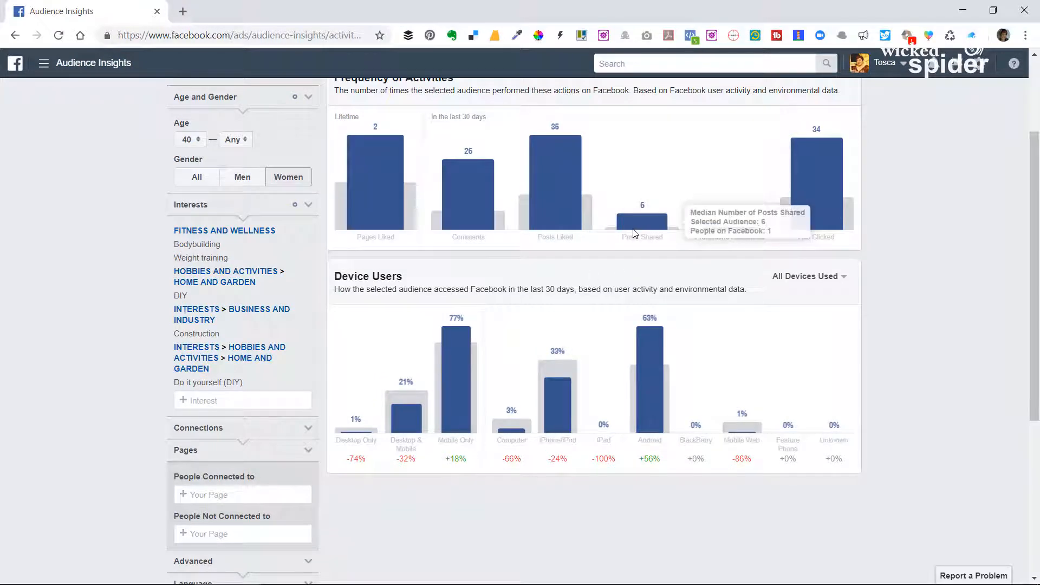
{"action": "scroll", "coordinate": [271, 520], "scroll_direction": "down", "scroll_amount": 4}
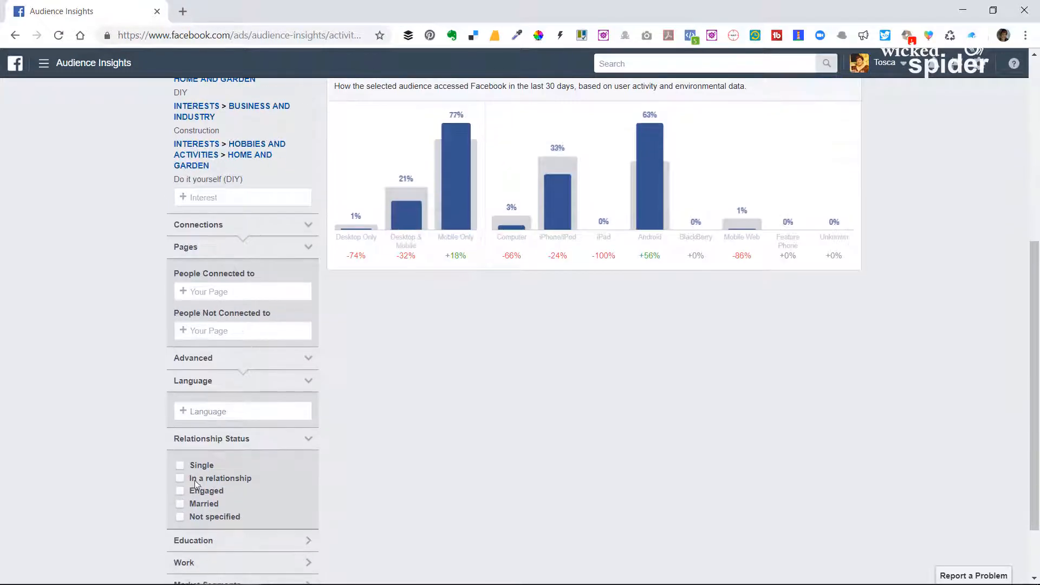
{"action": "left_click", "coordinate": [181, 465]}
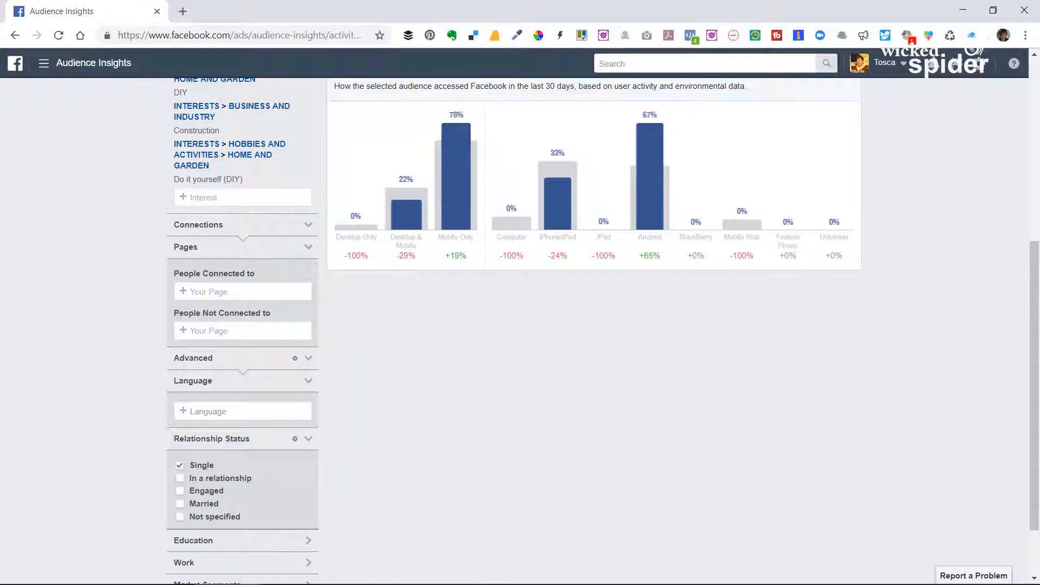
{"action": "scroll", "coordinate": [956, 342], "scroll_direction": "up", "scroll_amount": 7}
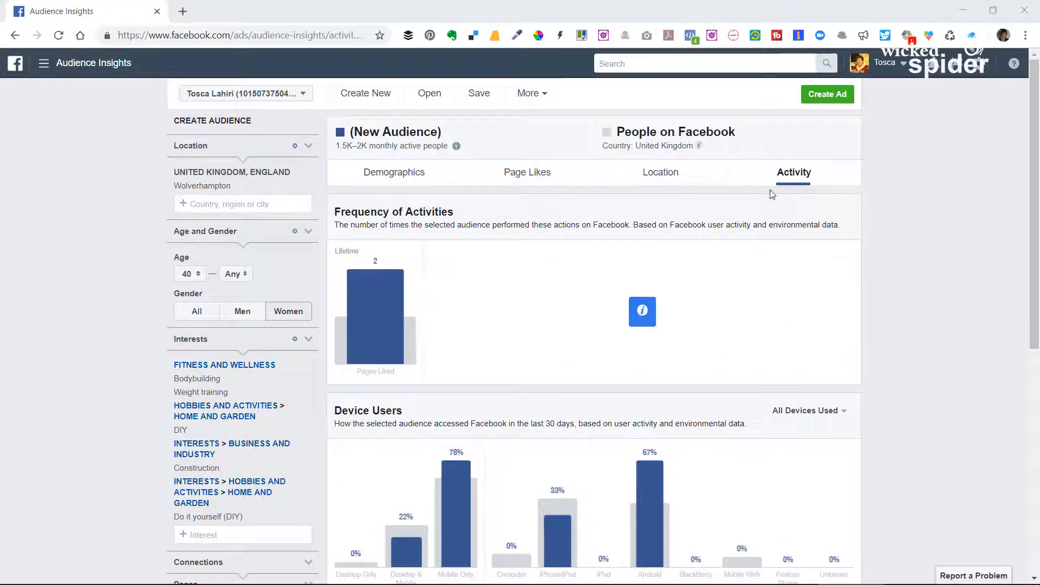
{"action": "scroll", "coordinate": [227, 401], "scroll_direction": "down", "scroll_amount": 8}
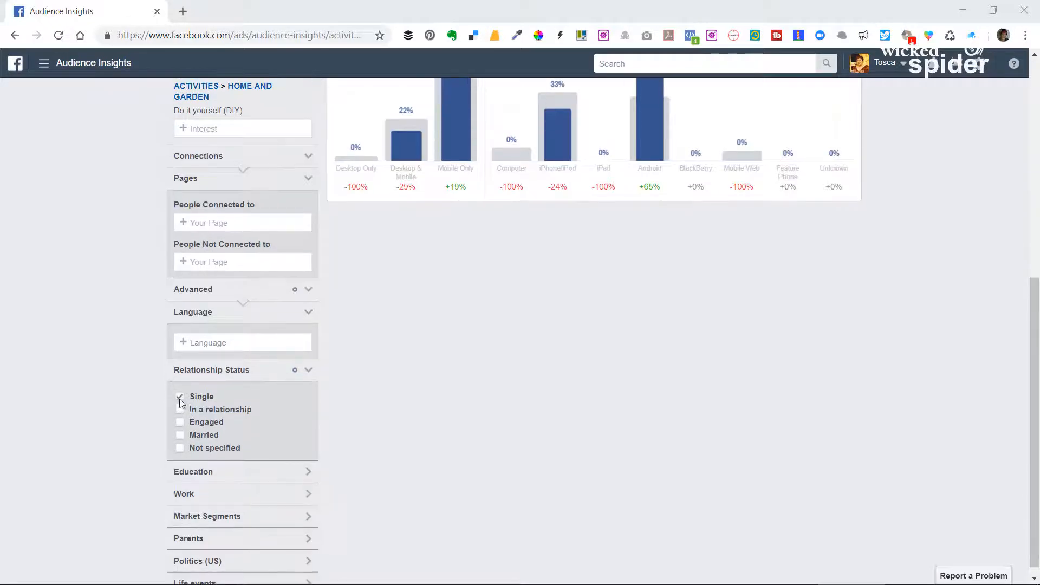
{"action": "left_click", "coordinate": [180, 396]}
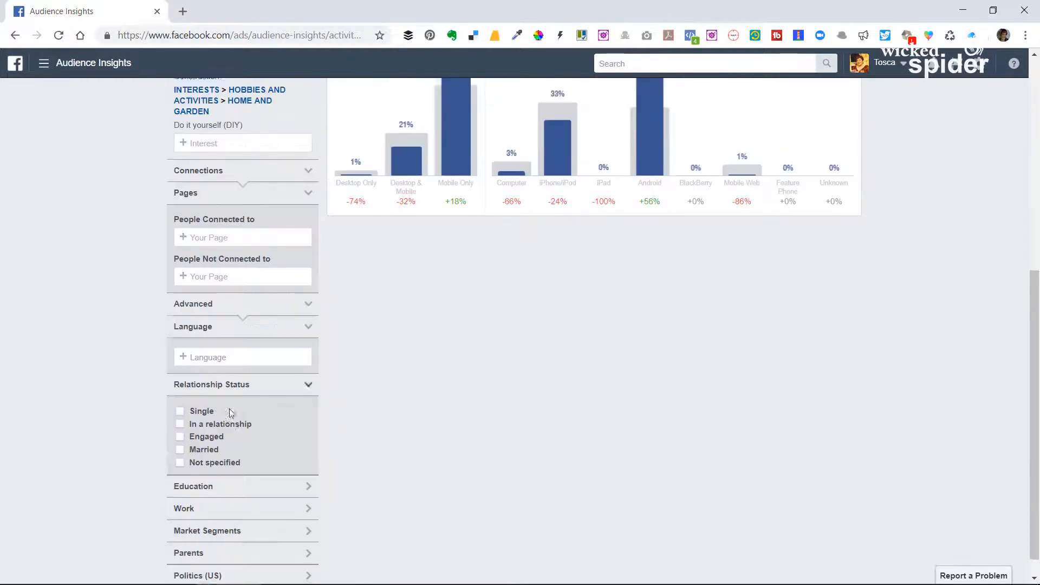
Limit the audience to the Married relationship status and examine its ads clicked and posts shared figures.
{"action": "scroll", "coordinate": [300, 446], "scroll_direction": "down", "scroll_amount": 1}
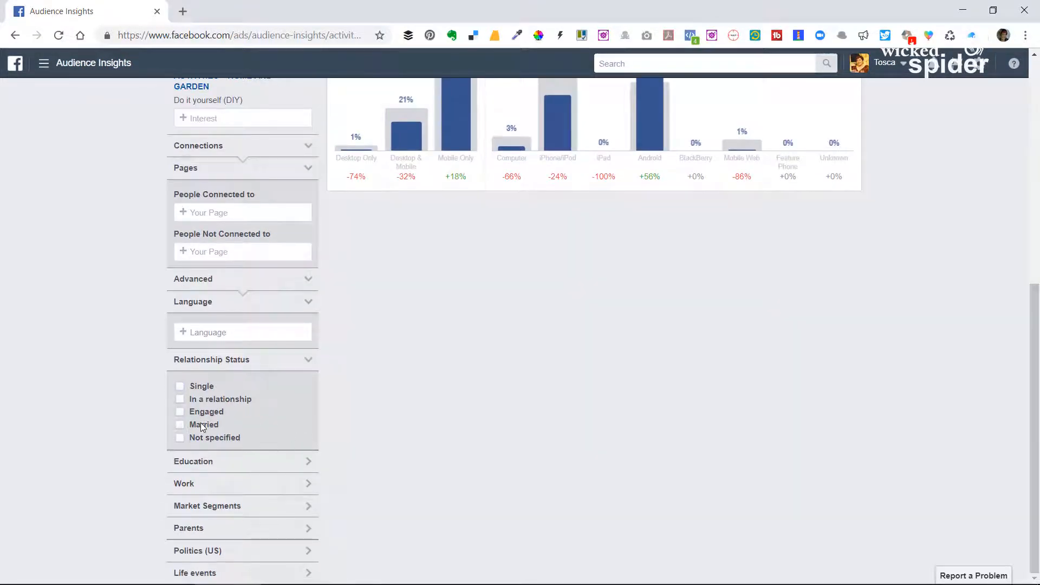
{"action": "left_click", "coordinate": [202, 424]}
{"action": "scroll", "coordinate": [761, 380], "scroll_direction": "up", "scroll_amount": 7}
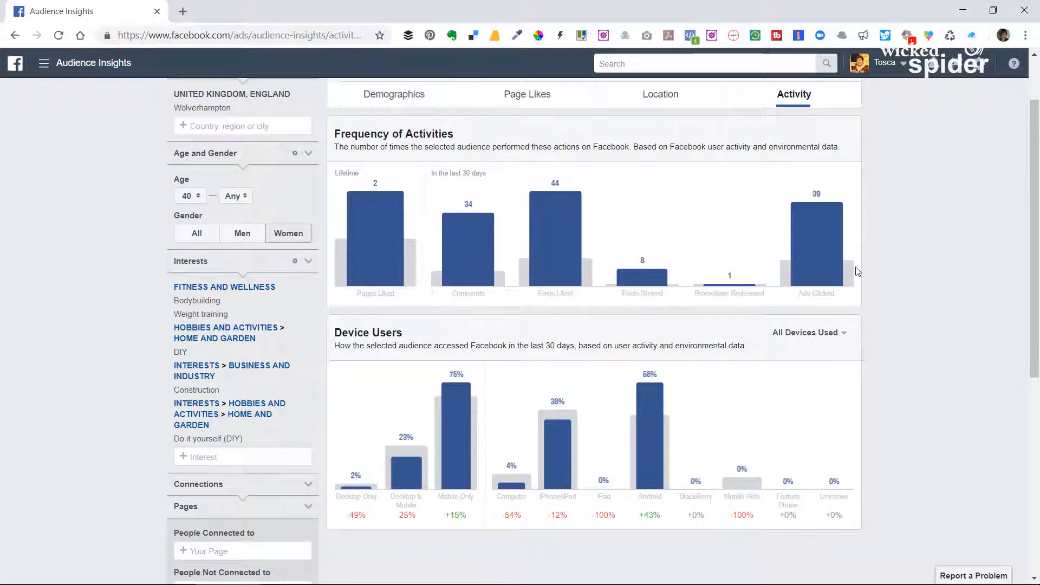
{"action": "mouse_move", "coordinate": [820, 198]}
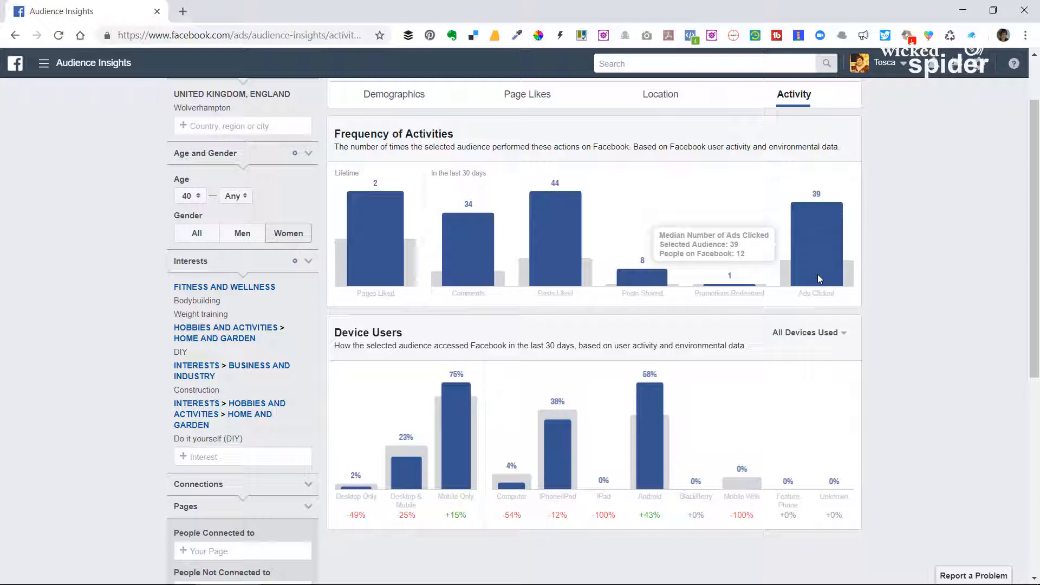
{"action": "mouse_move", "coordinate": [650, 275]}
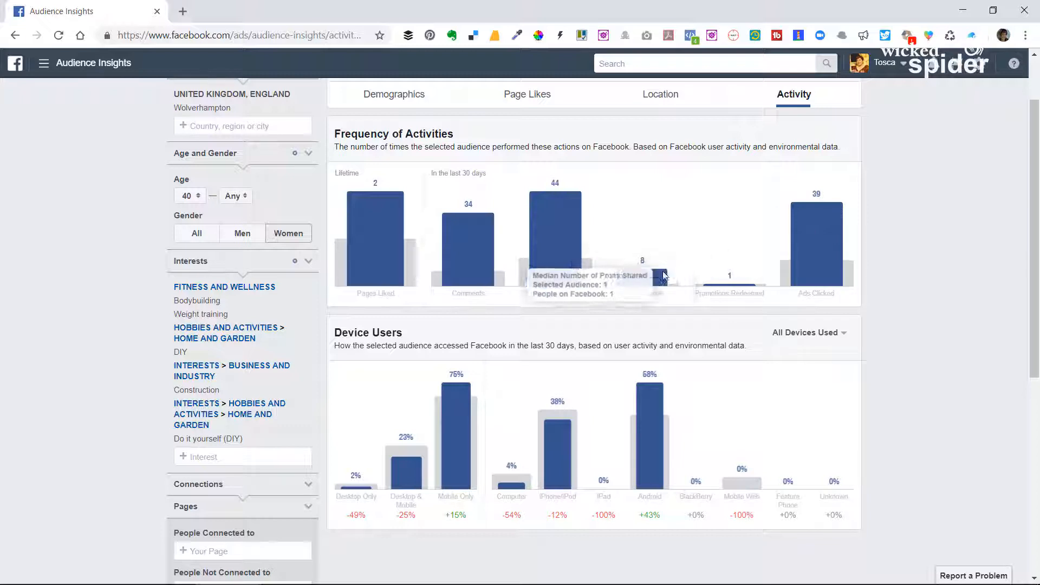
Look over the activity charts for the married audience and expand the Education filter.
{"action": "scroll", "coordinate": [351, 339], "scroll_direction": "down", "scroll_amount": 7}
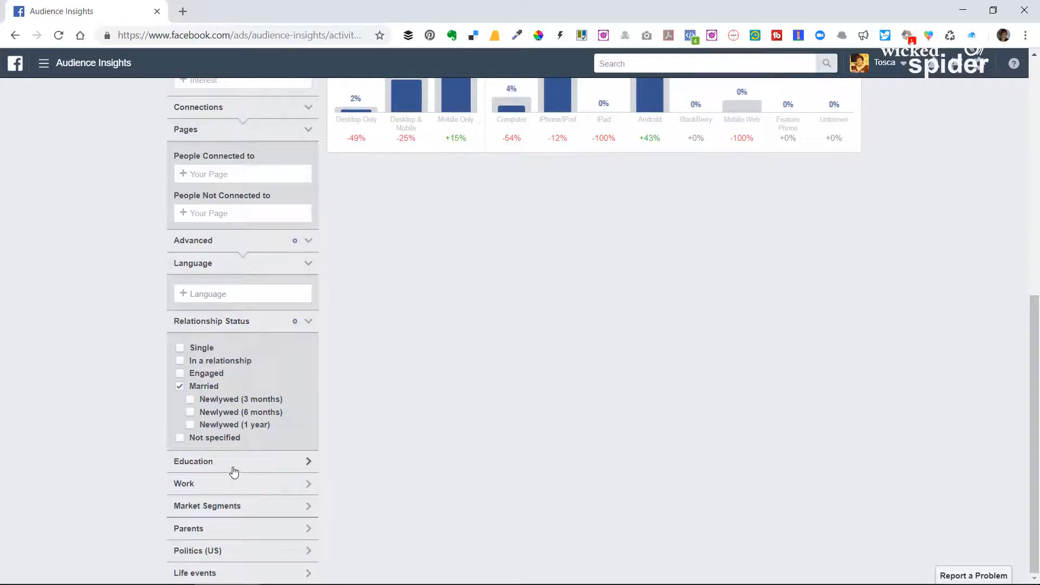
{"action": "scroll", "coordinate": [756, 311], "scroll_direction": "up", "scroll_amount": 6}
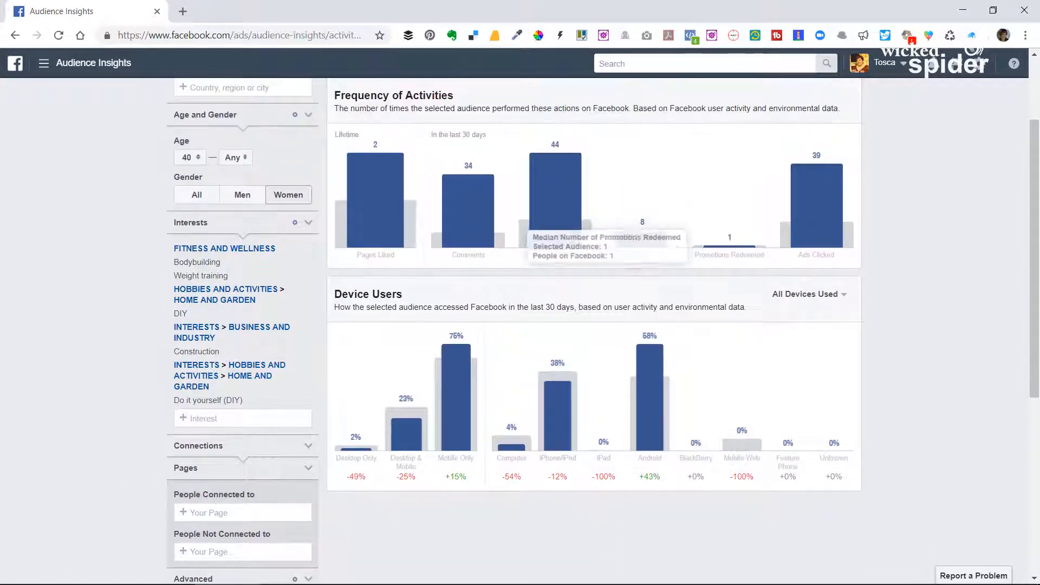
{"action": "scroll", "coordinate": [223, 493], "scroll_direction": "down", "scroll_amount": 6}
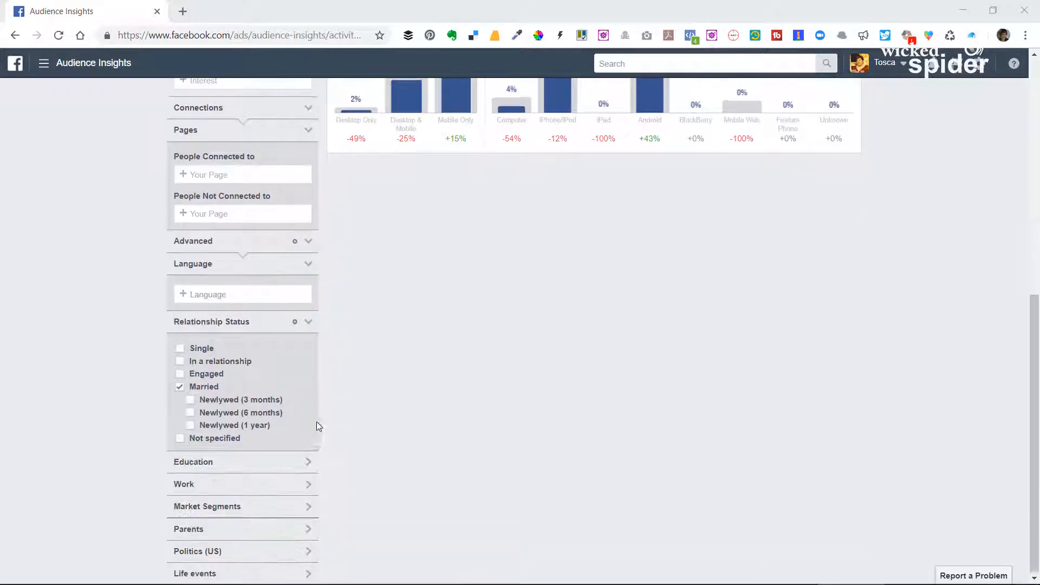
{"action": "left_click", "coordinate": [271, 463]}
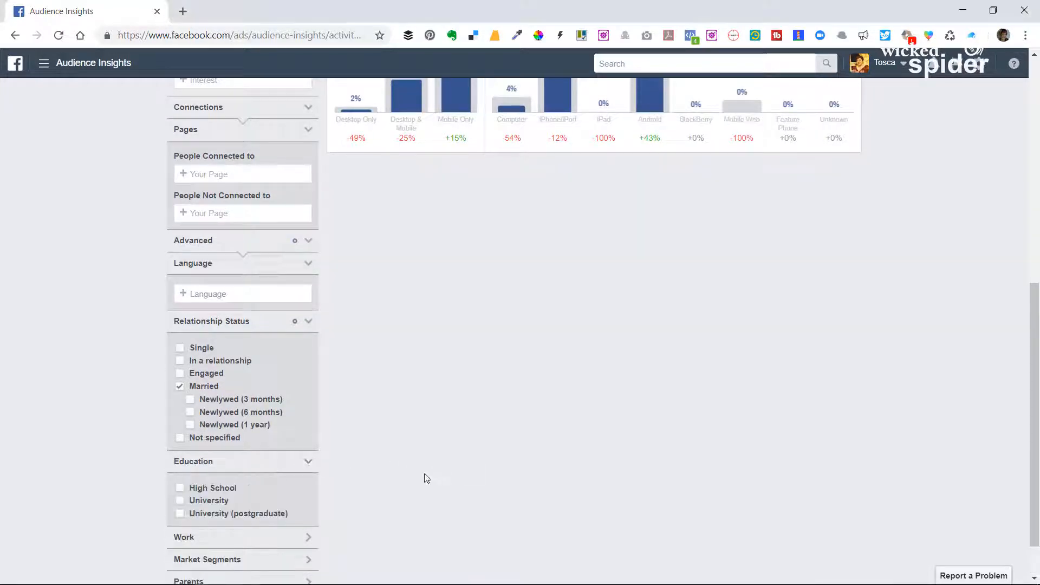
Try limiting the audience to the High School education level, review the activity charts, and clear the option again.
{"action": "scroll", "coordinate": [487, 455], "scroll_direction": "up", "scroll_amount": 5}
{"action": "scroll", "coordinate": [488, 455], "scroll_direction": "down", "scroll_amount": 5}
{"action": "scroll", "coordinate": [937, 291], "scroll_direction": "up", "scroll_amount": 6}
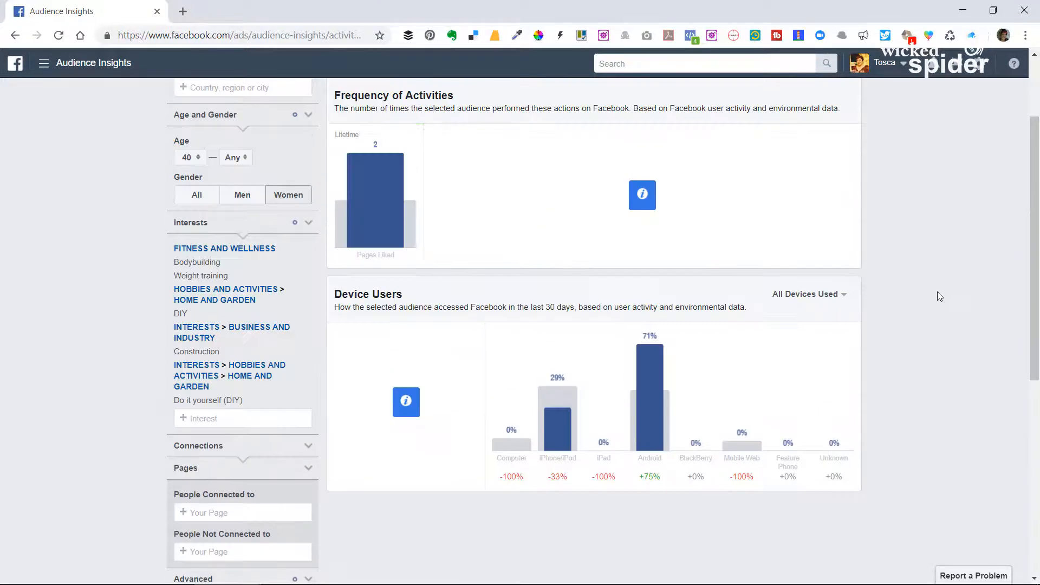
{"action": "scroll", "coordinate": [636, 335], "scroll_direction": "down", "scroll_amount": 7}
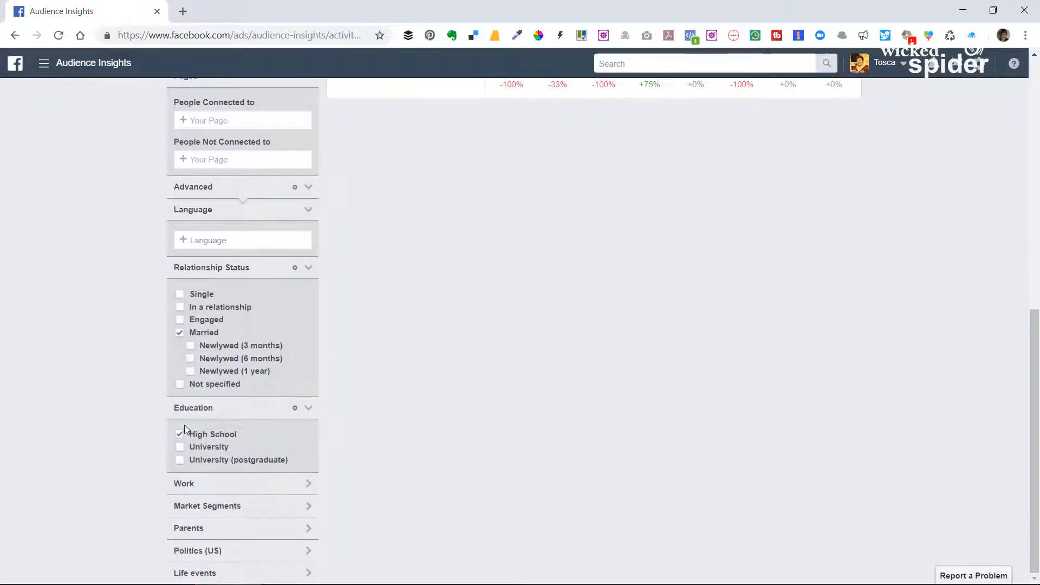
{"action": "left_click", "coordinate": [181, 433]}
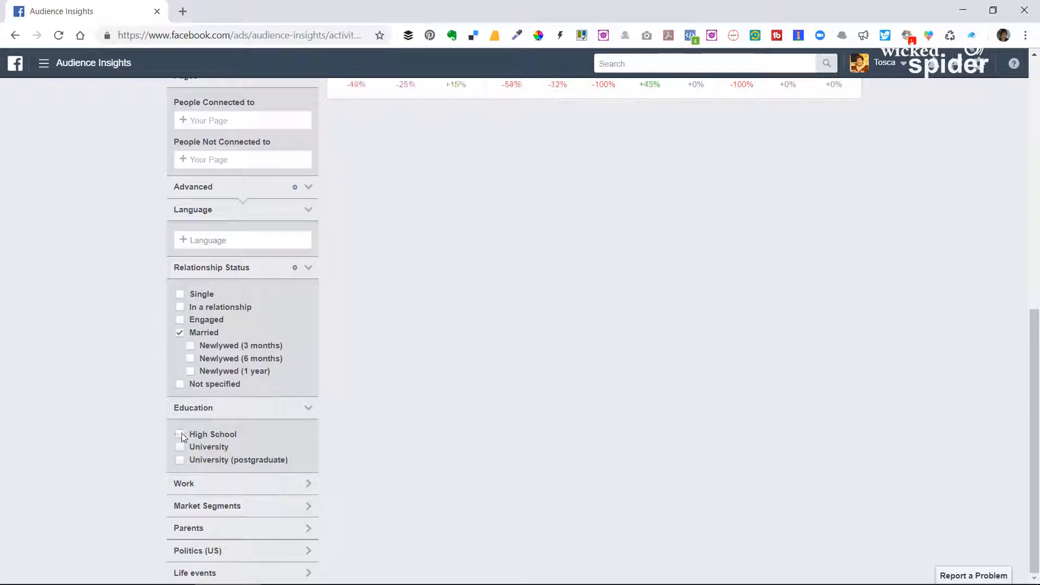
{"action": "scroll", "coordinate": [708, 371], "scroll_direction": "up", "scroll_amount": 7}
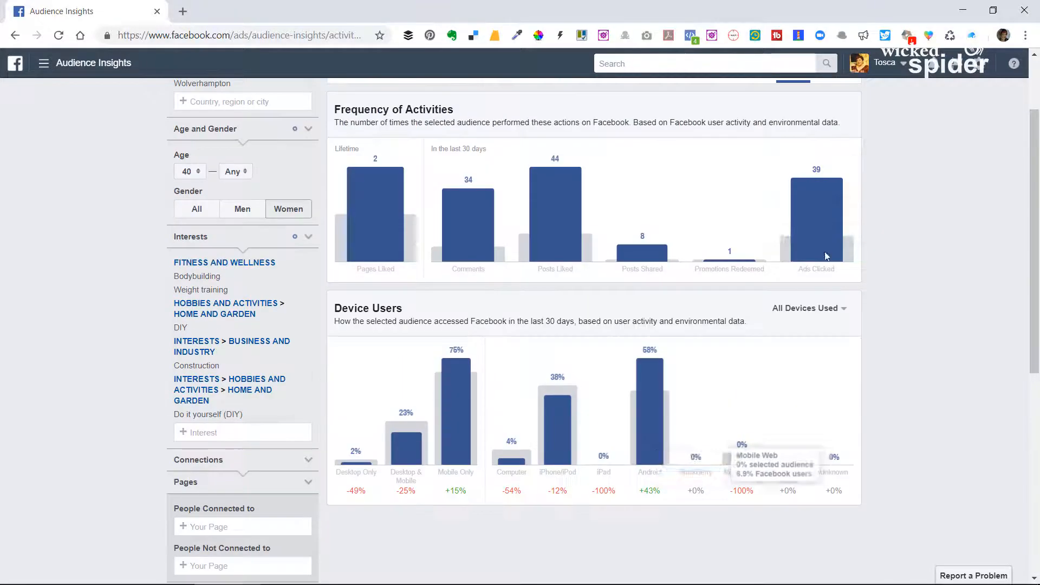
{"action": "scroll", "coordinate": [416, 351], "scroll_direction": "down", "scroll_amount": 1}
{"action": "scroll", "coordinate": [416, 351], "scroll_direction": "down", "scroll_amount": 5}
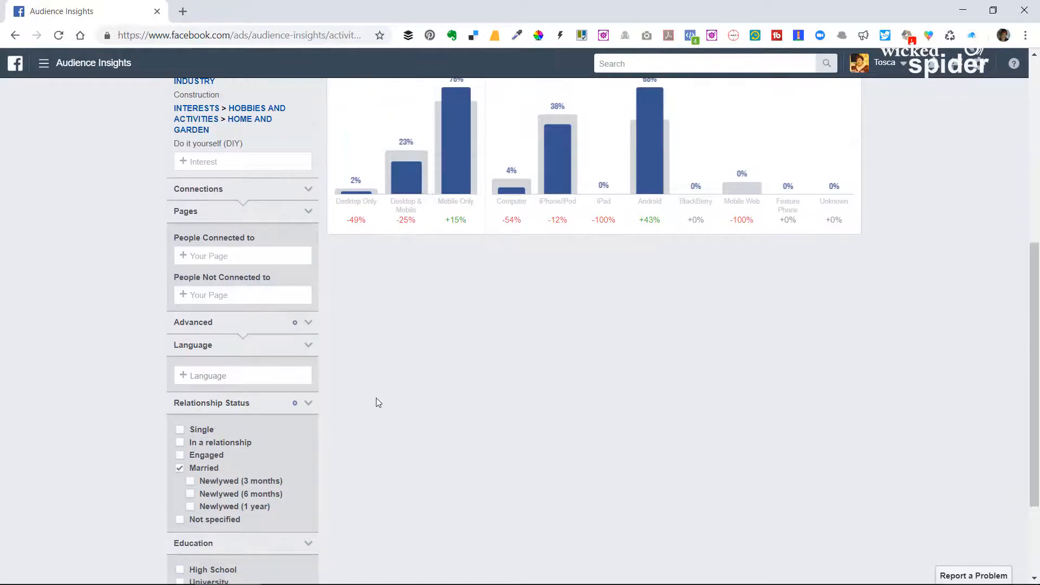
Try limiting the audience to the University education level, check the charts, and clear the option again.
{"action": "scroll", "coordinate": [351, 386], "scroll_direction": "down", "scroll_amount": 3}
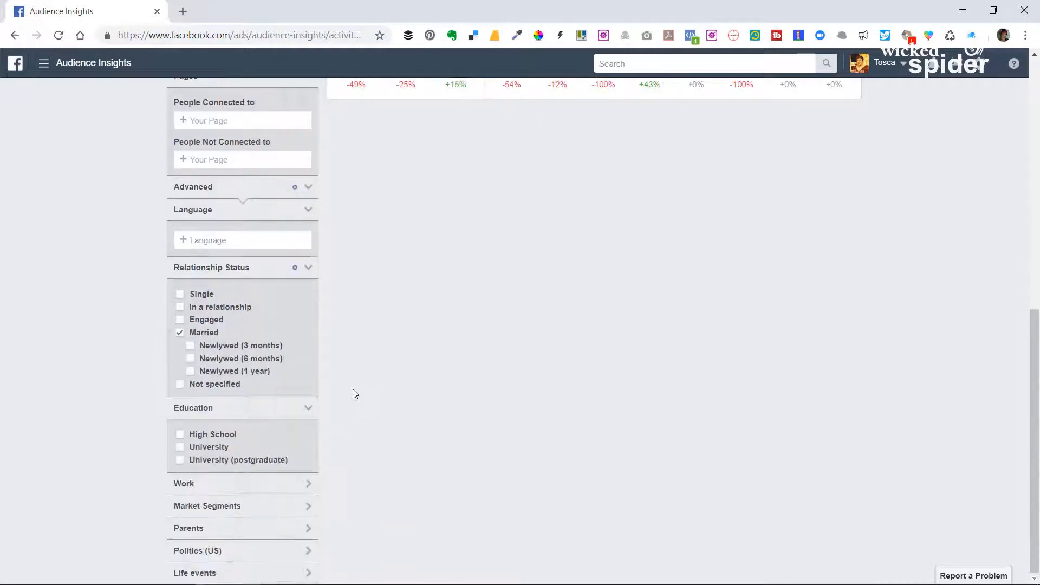
{"action": "left_click", "coordinate": [180, 447]}
{"action": "scroll", "coordinate": [280, 448], "scroll_direction": "down", "scroll_amount": 5}
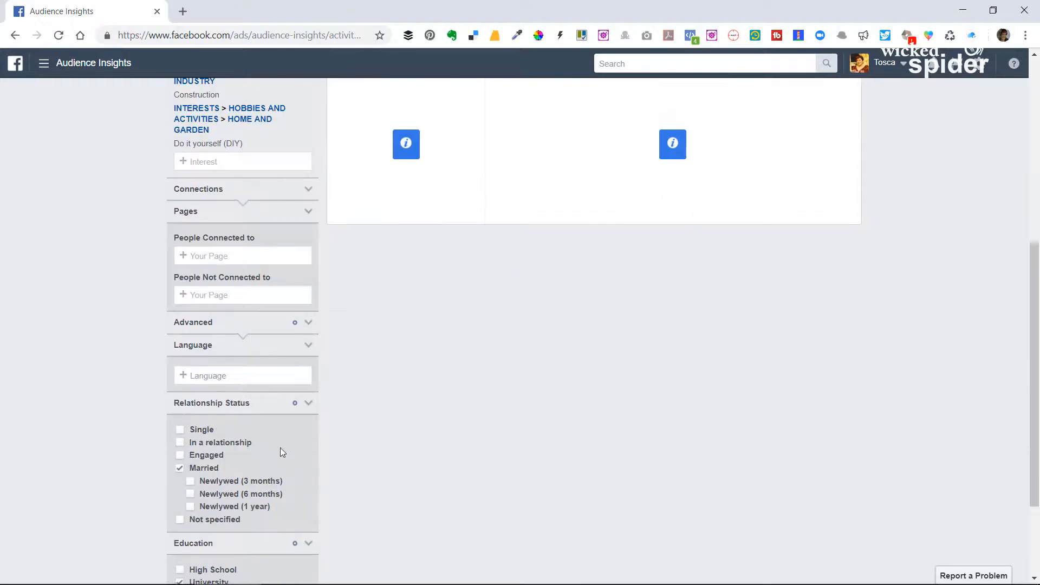
{"action": "scroll", "coordinate": [189, 479], "scroll_direction": "down", "scroll_amount": 3}
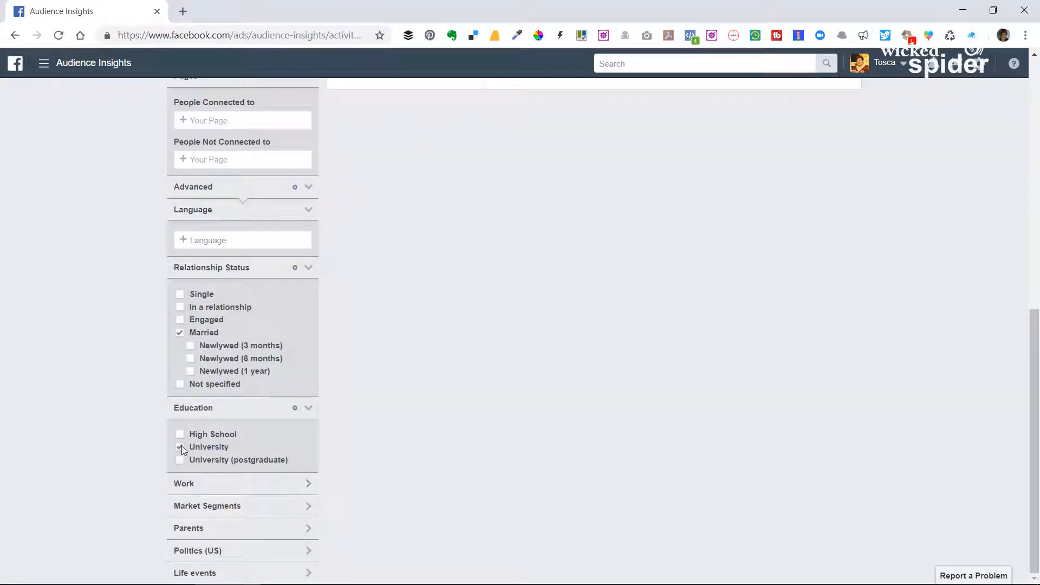
{"action": "left_click", "coordinate": [180, 447]}
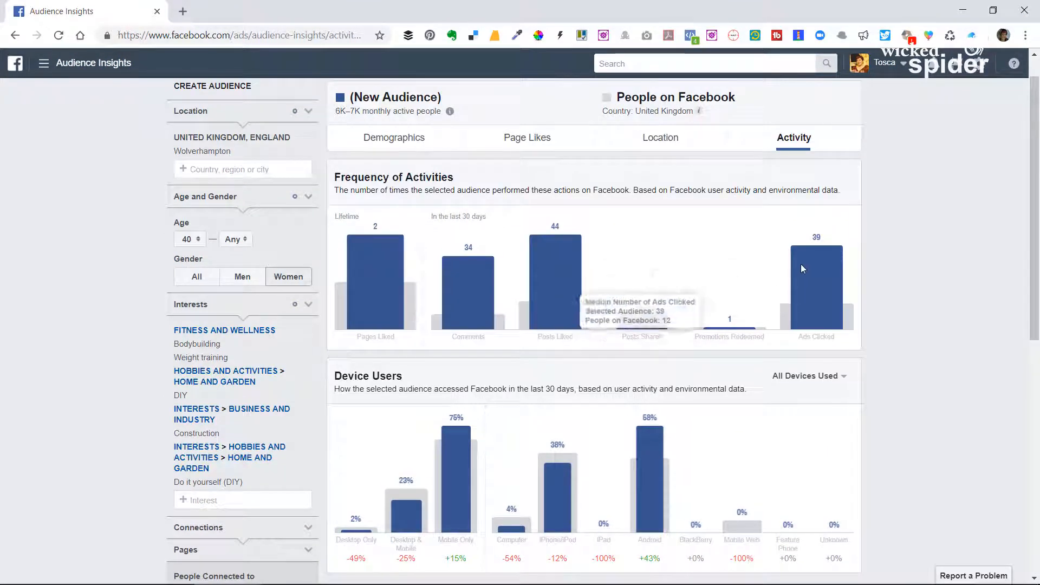
Expand the Work filter to show its job title options.
{"action": "scroll", "coordinate": [73, 412], "scroll_direction": "down", "scroll_amount": 9}
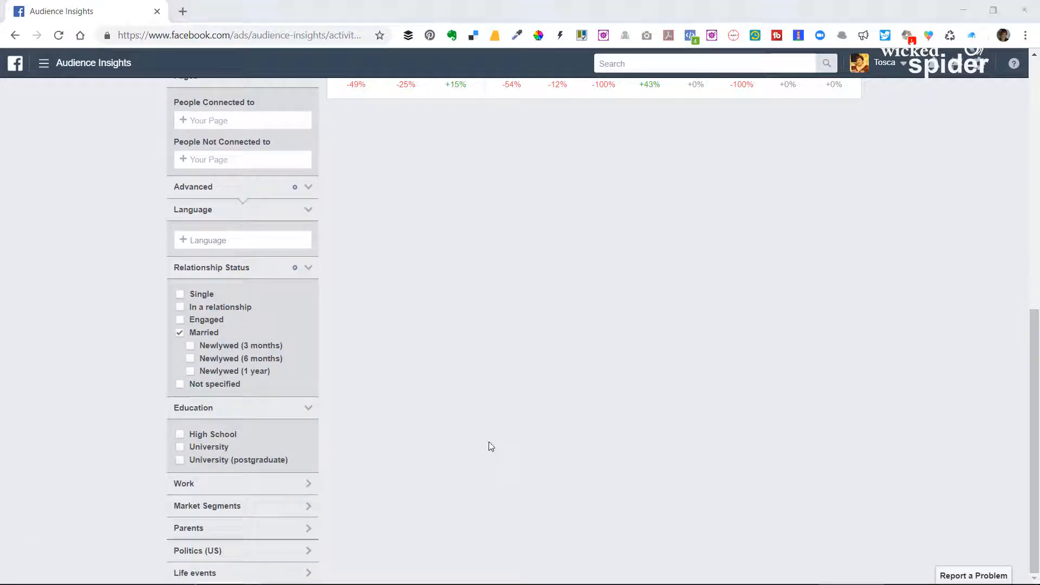
{"action": "left_click", "coordinate": [239, 489]}
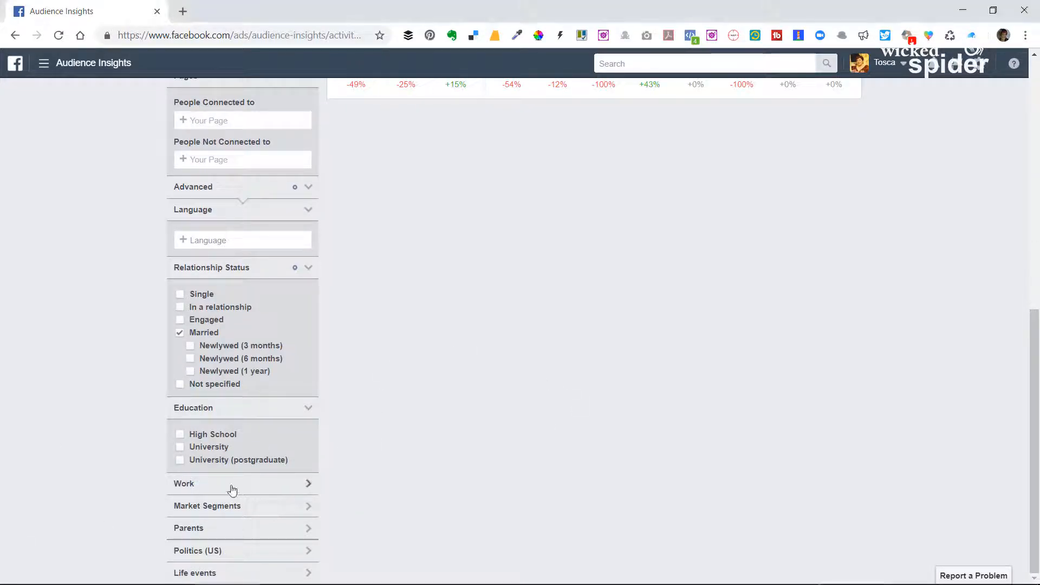
{"action": "scroll", "coordinate": [244, 491], "scroll_direction": "down", "scroll_amount": 1}
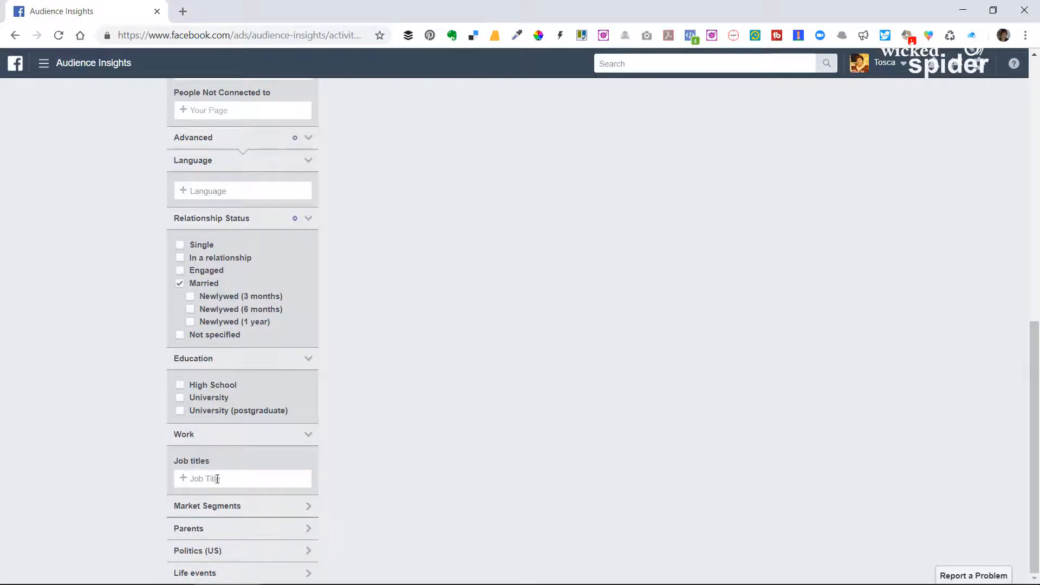
{"action": "scroll", "coordinate": [230, 453], "scroll_direction": "up", "scroll_amount": 5}
{"action": "scroll", "coordinate": [325, 414], "scroll_direction": "down", "scroll_amount": 5}
Try to find "Builder" among the available job titles.
{"action": "left_click", "coordinate": [261, 480]}
{"action": "type", "text": "Builder"}
{"action": "scroll", "coordinate": [561, 385], "scroll_direction": "up", "scroll_amount": 8}
{"action": "scroll", "coordinate": [506, 385], "scroll_direction": "down", "scroll_amount": 8}
Try limiting the audience to the Business and finance job title, check the charts, and remove it again.
{"action": "double_click", "coordinate": [237, 479]}
{"action": "type", "text": "B"}
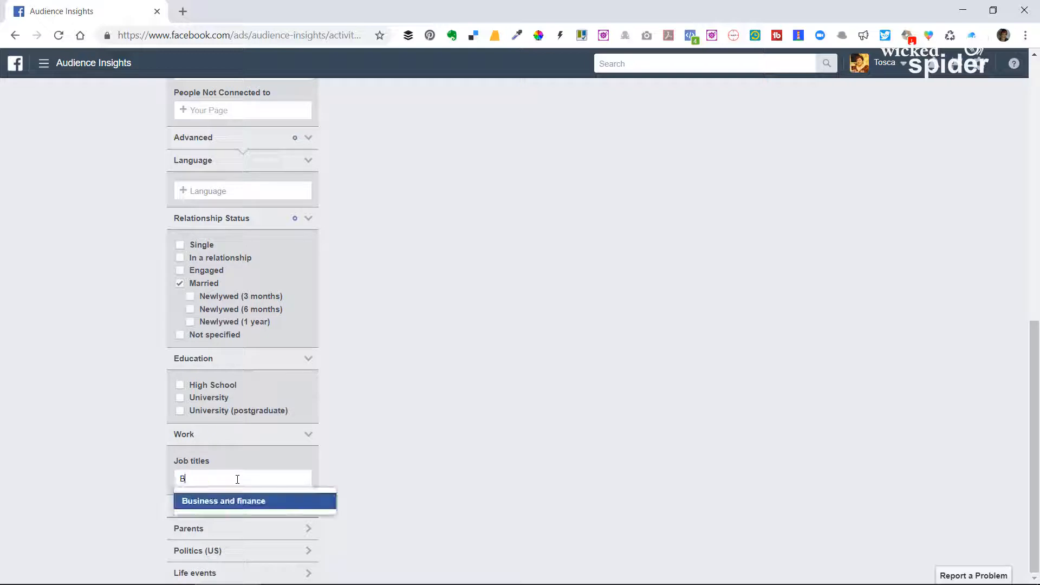
{"action": "type", "text": "us"}
{"action": "left_click", "coordinate": [244, 499]}
{"action": "scroll", "coordinate": [580, 388], "scroll_direction": "up", "scroll_amount": 8}
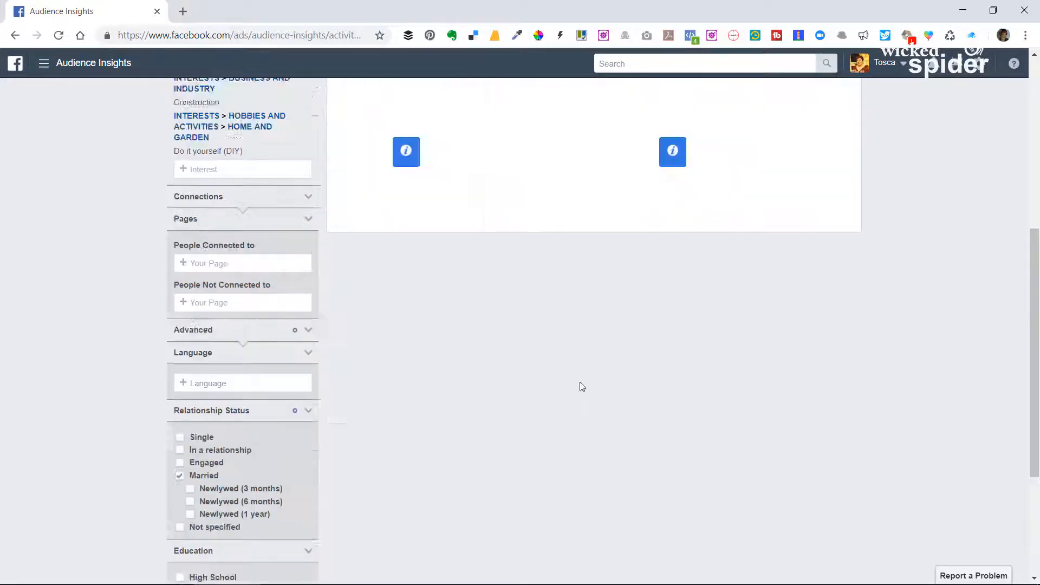
{"action": "scroll", "coordinate": [291, 390], "scroll_direction": "down", "scroll_amount": 8}
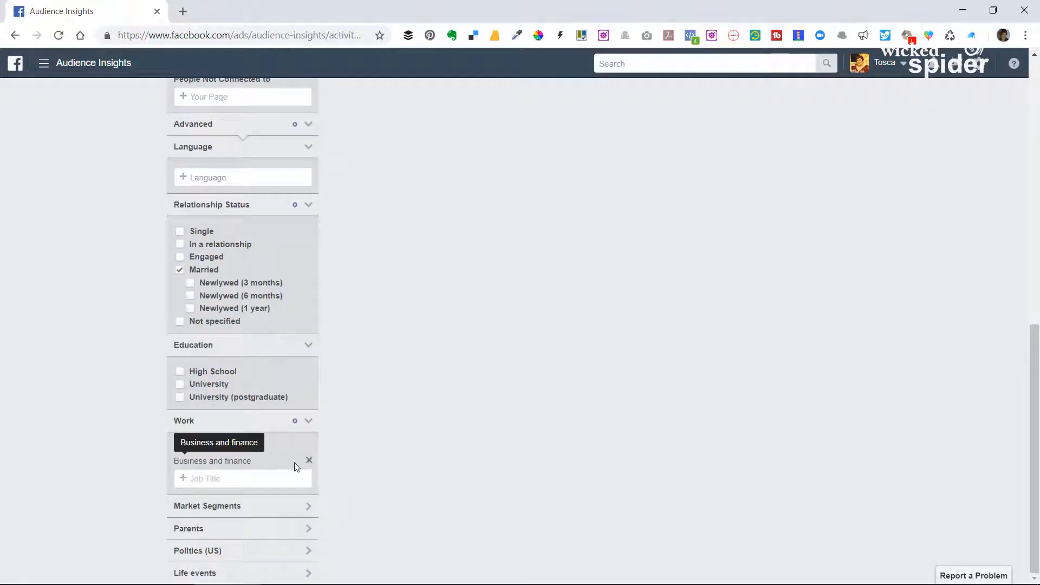
{"action": "left_click", "coordinate": [308, 461]}
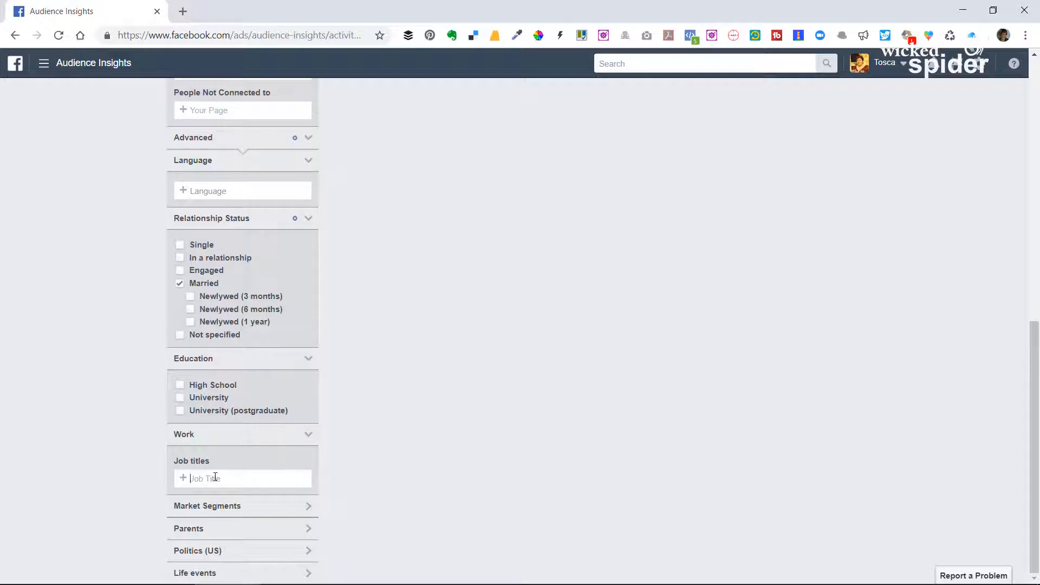
Try limiting the audience to the Management job title, check the charts, and remove it again.
{"action": "type", "text": "Mana"}
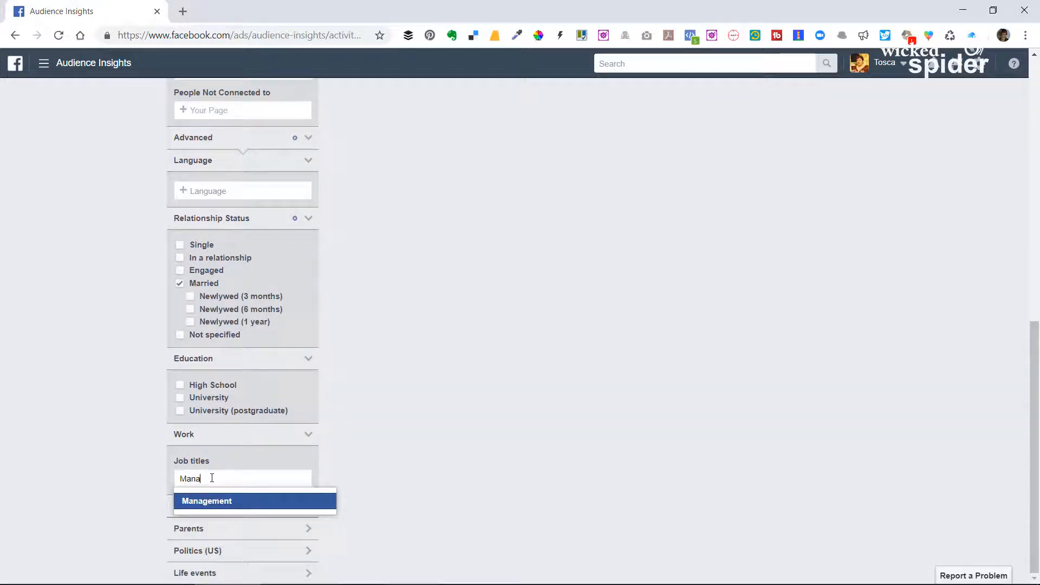
{"action": "left_click", "coordinate": [221, 499]}
{"action": "scroll", "coordinate": [622, 342], "scroll_direction": "up", "scroll_amount": 8}
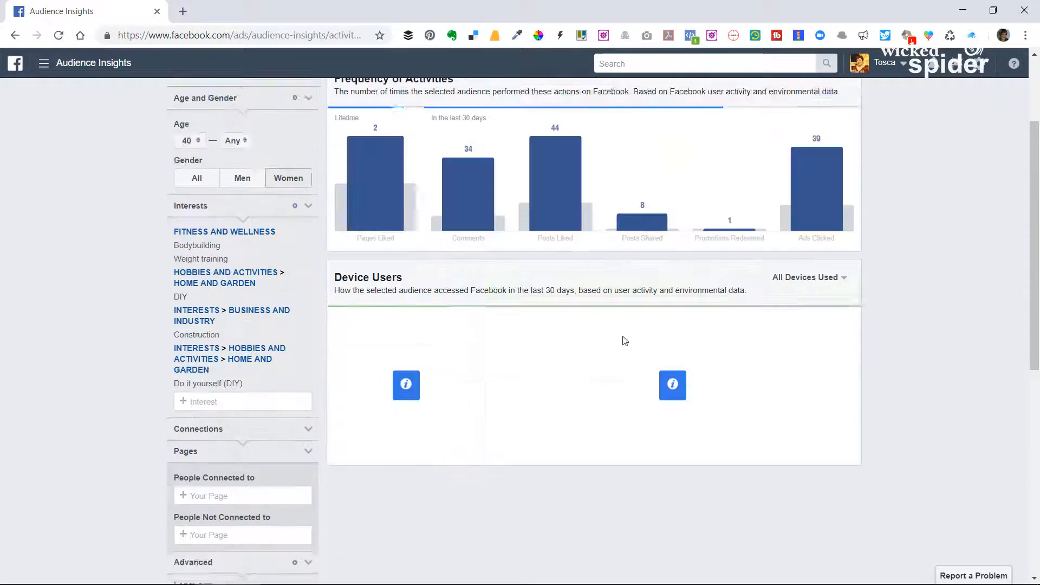
{"action": "scroll", "coordinate": [218, 415], "scroll_direction": "down", "scroll_amount": 9}
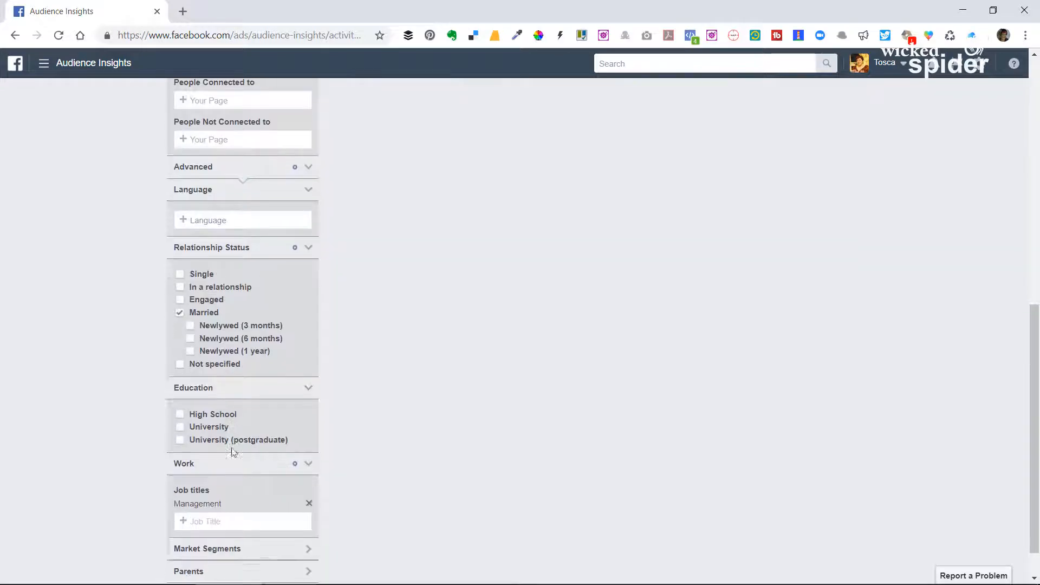
{"action": "left_click", "coordinate": [308, 460]}
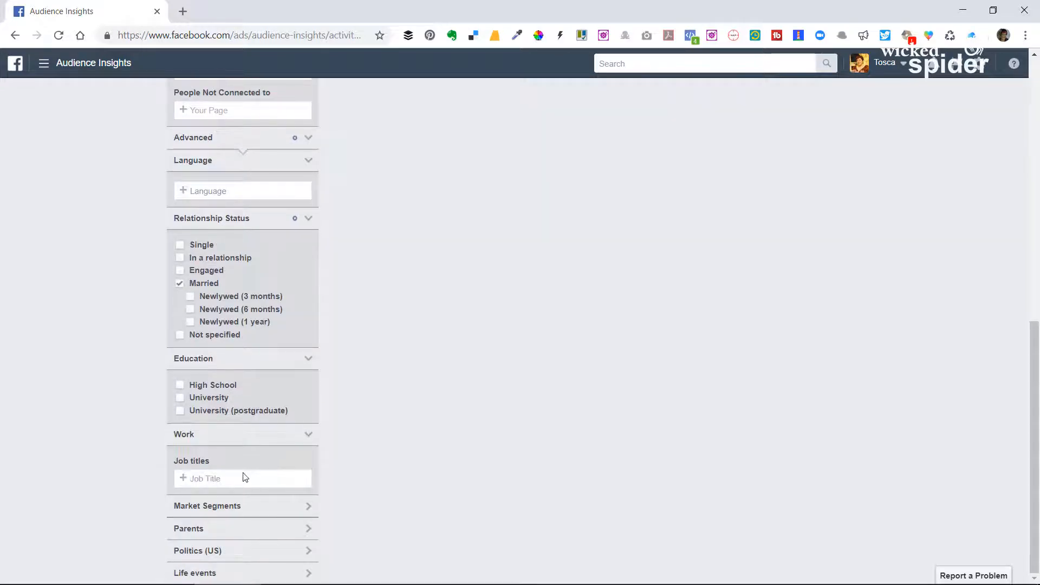
Try limiting the audience to the Administrative services job title, review the activity charts, and remove it again.
{"action": "left_click", "coordinate": [239, 475]}
{"action": "type", "text": "A"}
{"action": "left_click", "coordinate": [248, 488]}
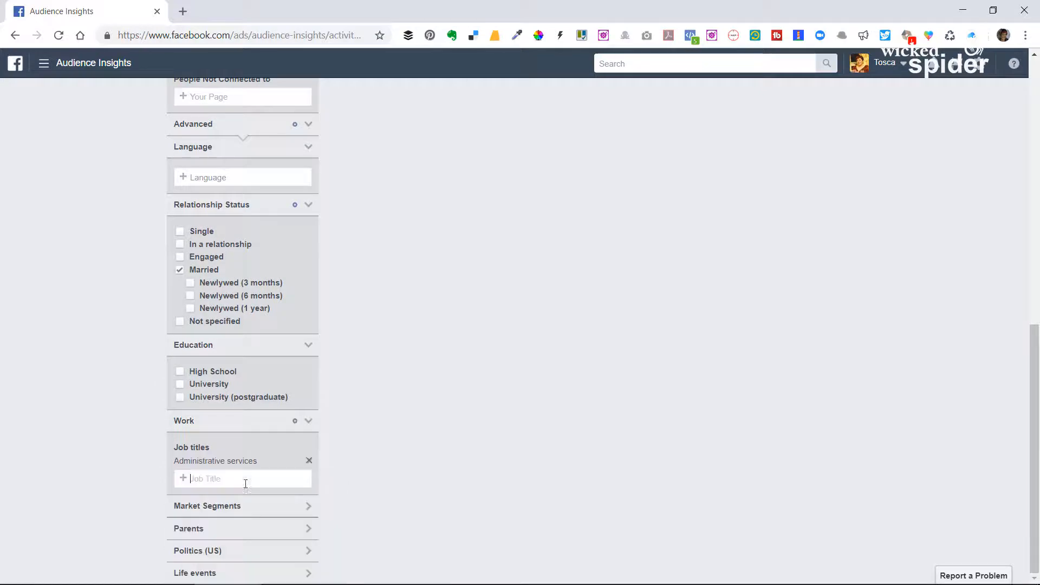
{"action": "scroll", "coordinate": [700, 366], "scroll_direction": "up", "scroll_amount": 11}
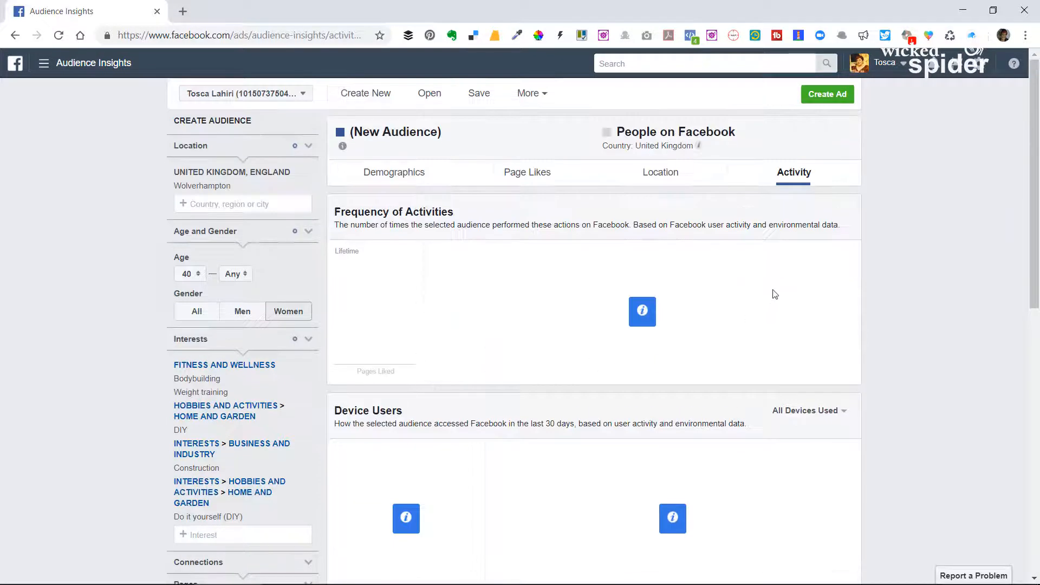
{"action": "scroll", "coordinate": [304, 358], "scroll_direction": "down", "scroll_amount": 9}
{"action": "scroll", "coordinate": [287, 379], "scroll_direction": "down", "scroll_amount": 2}
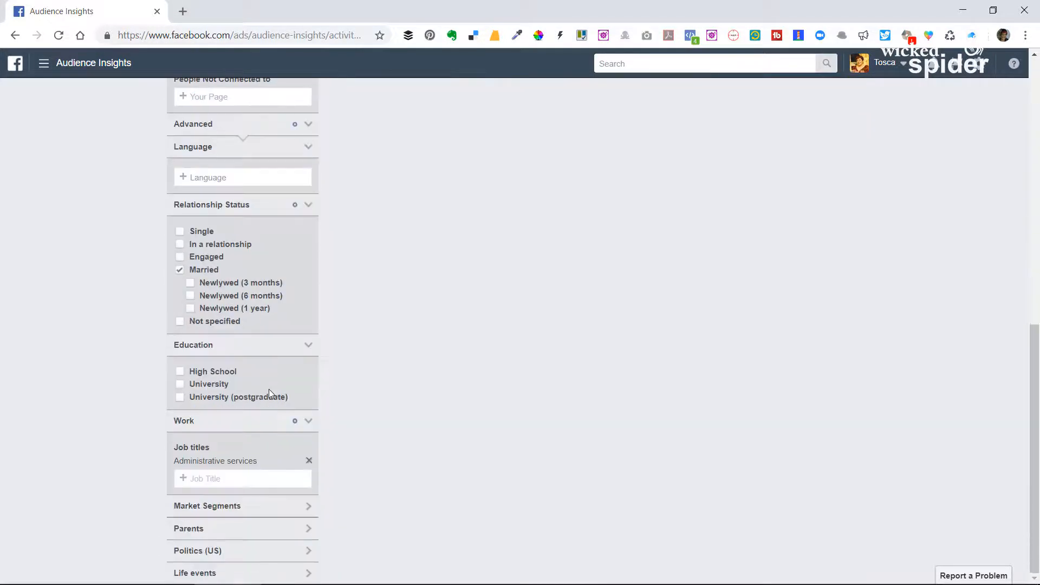
{"action": "left_click", "coordinate": [309, 460]}
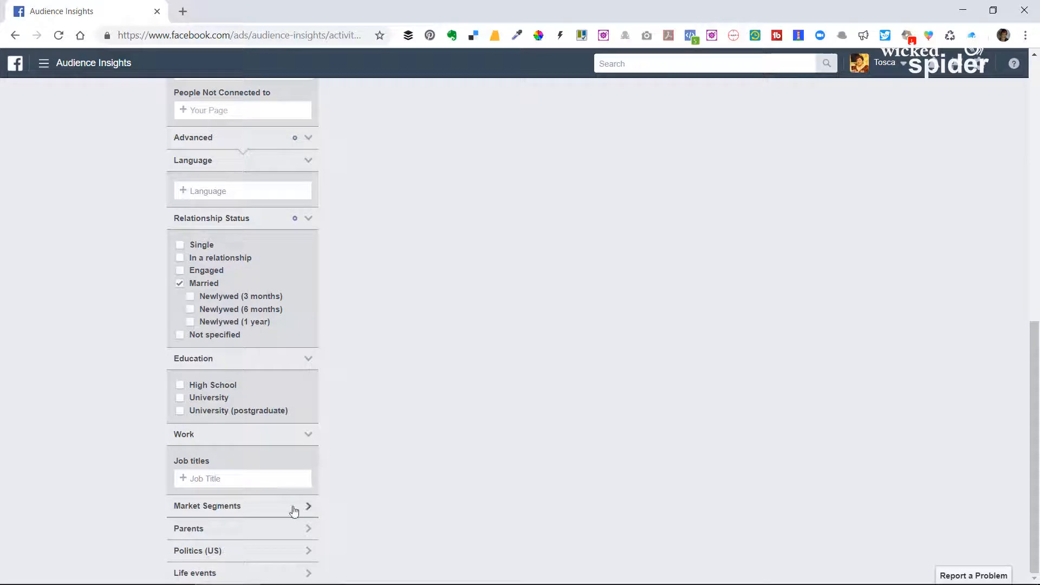
Expand the Market Segments, Parents and Life events filters to show their options.
{"action": "left_click", "coordinate": [264, 506]}
{"action": "scroll", "coordinate": [390, 469], "scroll_direction": "down", "scroll_amount": 2}
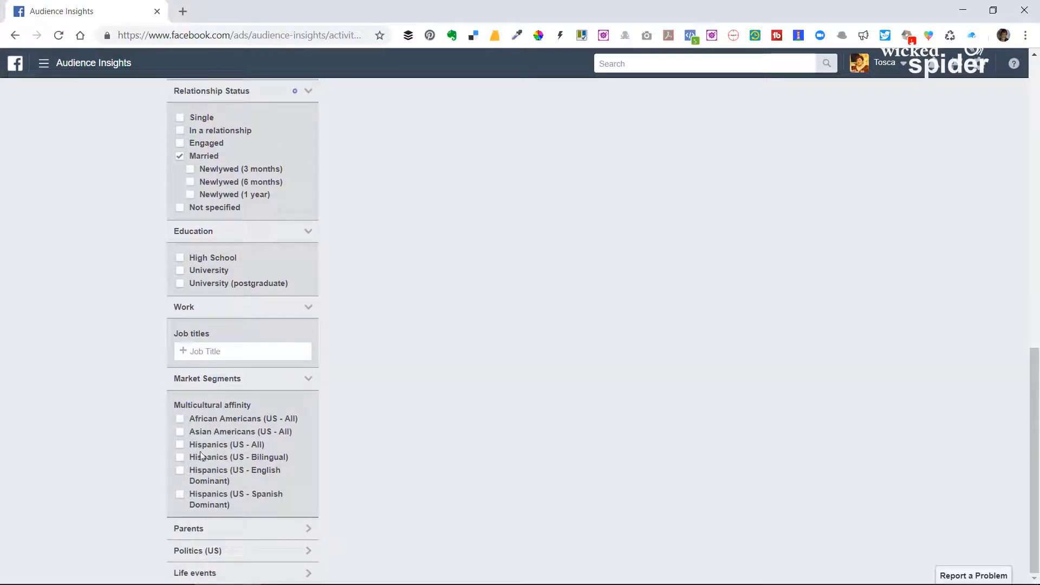
{"action": "left_click", "coordinate": [281, 530]}
{"action": "scroll", "coordinate": [395, 460], "scroll_direction": "down", "scroll_amount": 2}
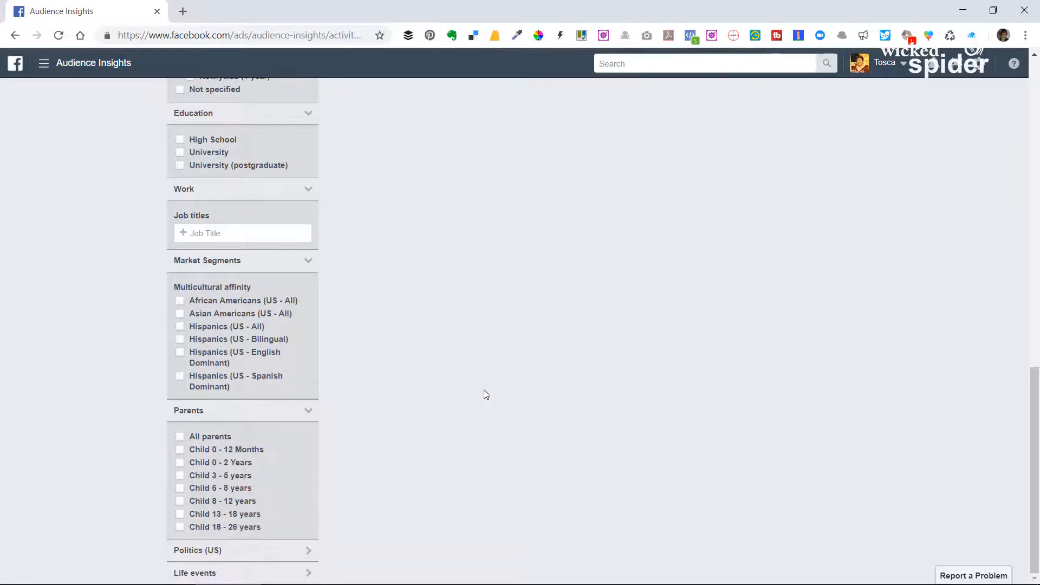
{"action": "left_click", "coordinate": [230, 573]}
Limit the audience to people with the Upcoming birthday life event and review the activity charts.
{"action": "scroll", "coordinate": [627, 270], "scroll_direction": "up", "scroll_amount": 15}
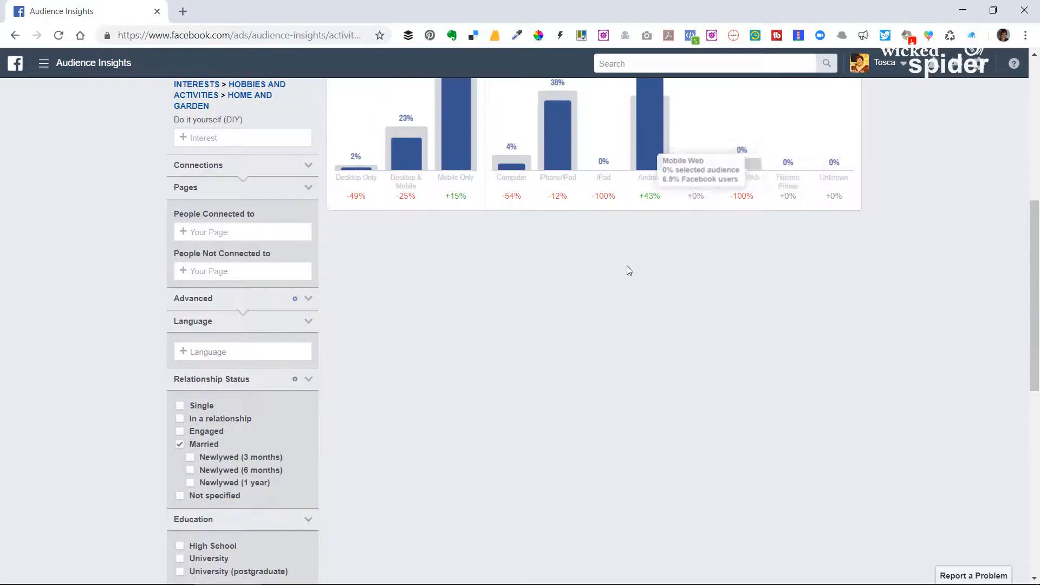
{"action": "scroll", "coordinate": [352, 344], "scroll_direction": "down", "scroll_amount": 14}
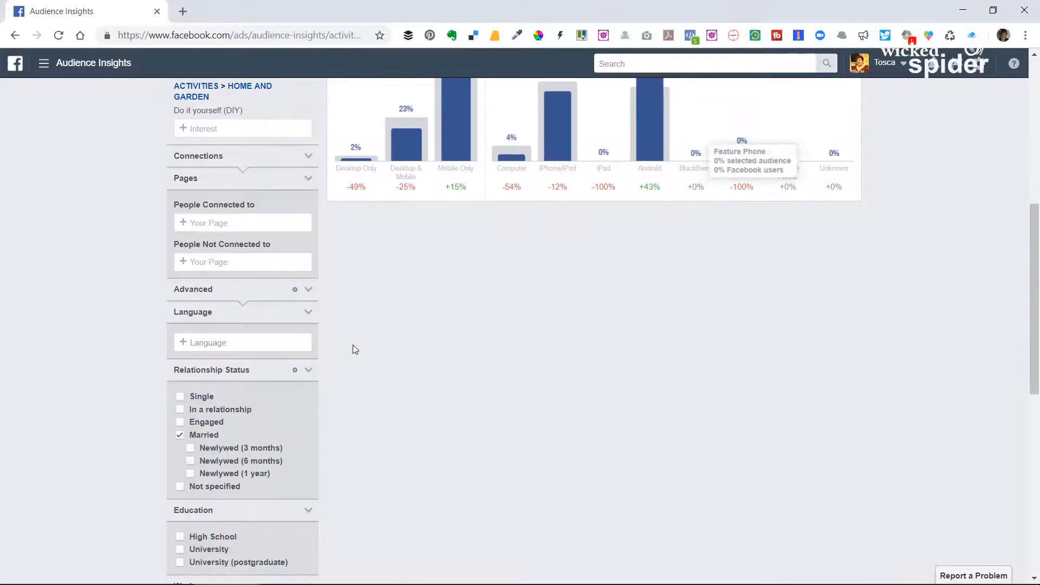
{"action": "scroll", "coordinate": [277, 477], "scroll_direction": "down", "scroll_amount": 2}
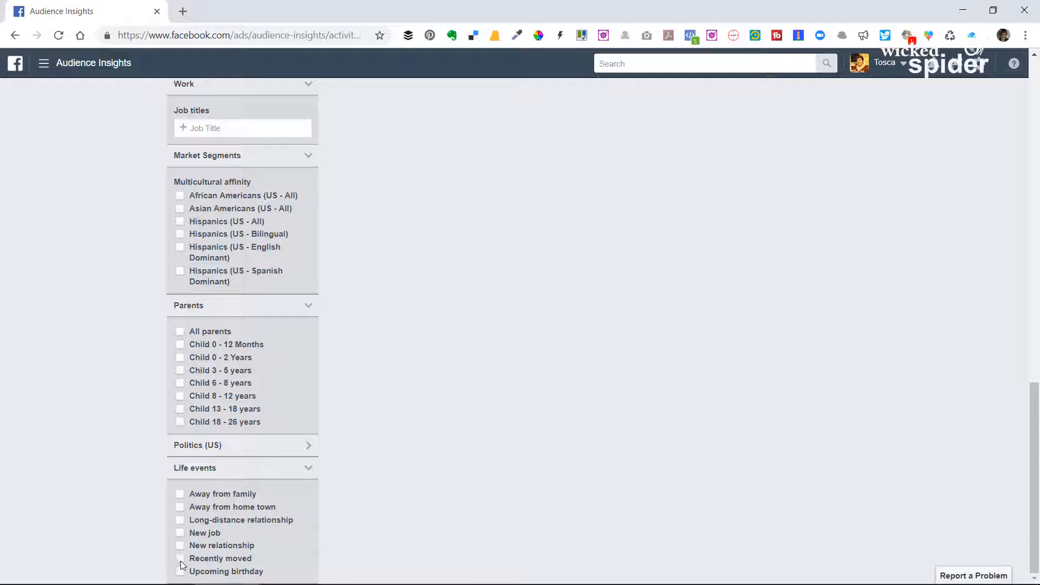
{"action": "scroll", "coordinate": [809, 455], "scroll_direction": "up", "scroll_amount": 16}
{"action": "scroll", "coordinate": [119, 513], "scroll_direction": "down", "scroll_amount": 16}
{"action": "left_click", "coordinate": [180, 572]}
{"action": "scroll", "coordinate": [860, 325], "scroll_direction": "up", "scroll_amount": 10}
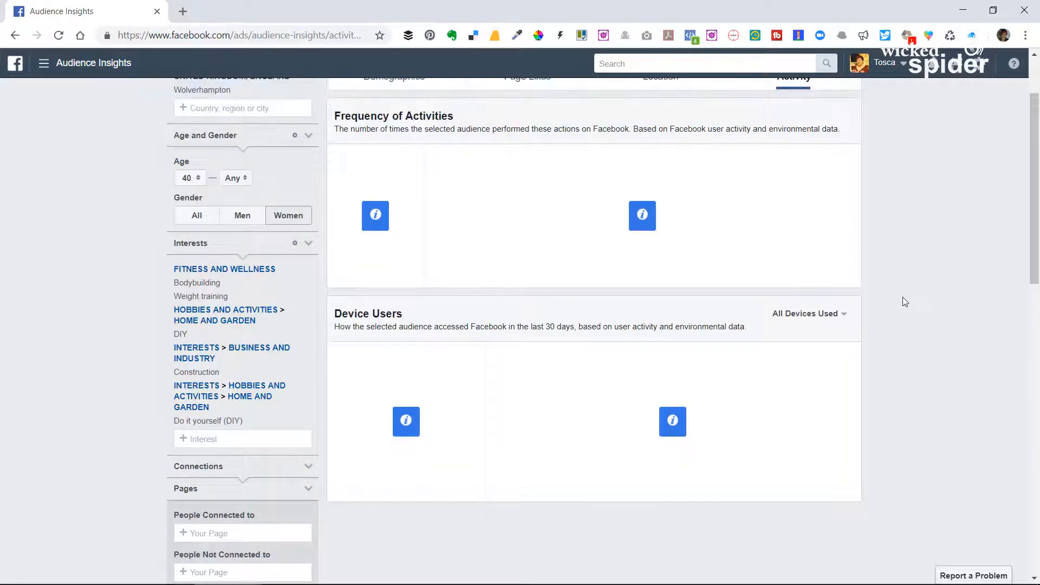
{"action": "scroll", "coordinate": [900, 303], "scroll_direction": "down", "scroll_amount": 12}
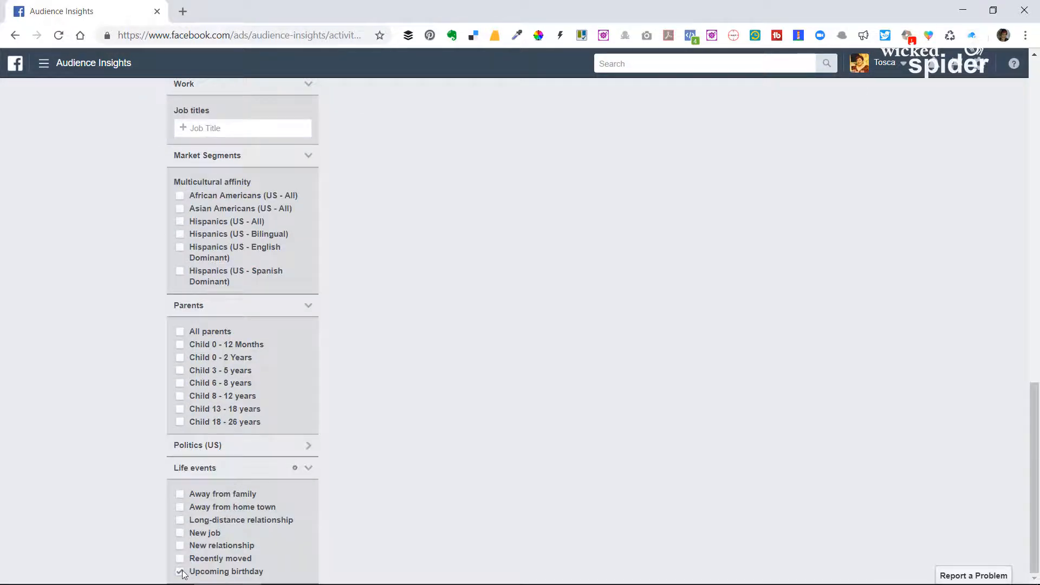
Remove the Upcoming birthday life event so that no life event limits the audience.
{"action": "left_click", "coordinate": [180, 571]}
{"action": "scroll", "coordinate": [945, 281], "scroll_direction": "up", "scroll_amount": 10}
{"action": "scroll", "coordinate": [241, 414], "scroll_direction": "down", "scroll_amount": 10}
{"action": "scroll", "coordinate": [46, 161], "scroll_direction": "up", "scroll_amount": 13}
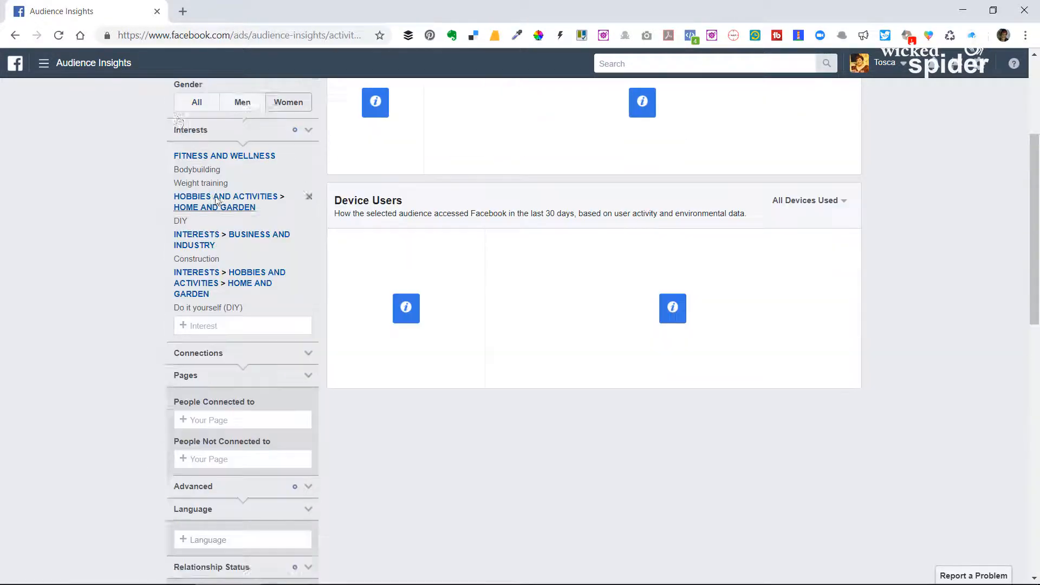
{"action": "scroll", "coordinate": [130, 350], "scroll_direction": "down", "scroll_amount": 9}
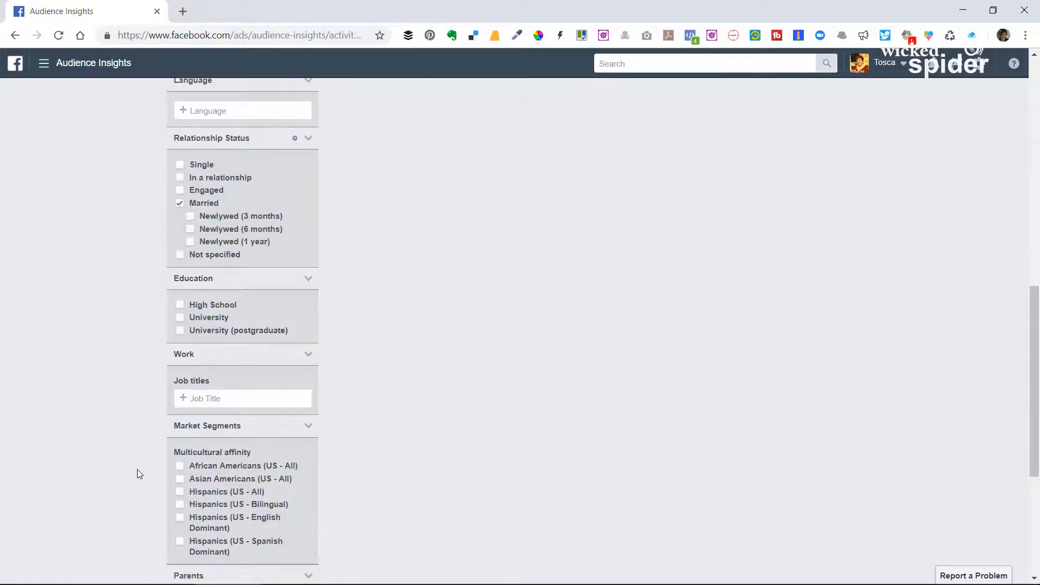
{"action": "scroll", "coordinate": [138, 470], "scroll_direction": "down", "scroll_amount": 5}
{"action": "left_click", "coordinate": [179, 508]}
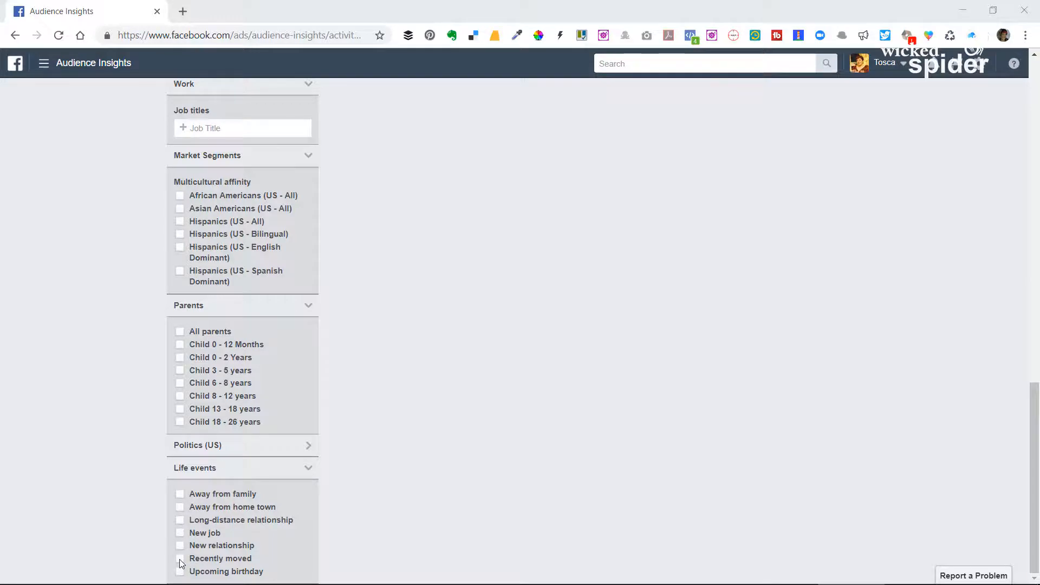
Examine the Frequency of Activities and Device Users charts for the audience without a life event filter.
{"action": "scroll", "coordinate": [613, 379], "scroll_direction": "up", "scroll_amount": 15}
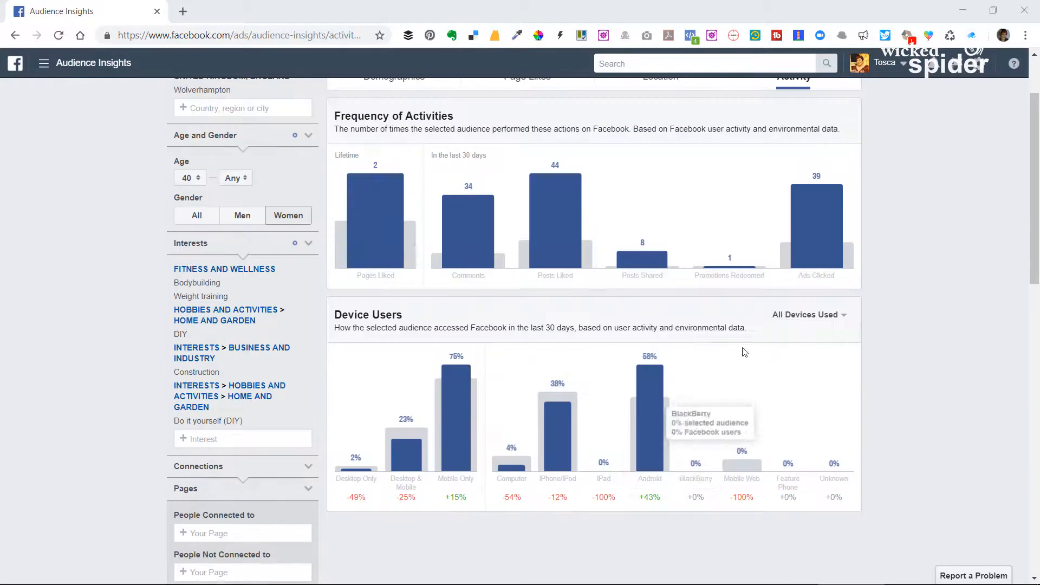
{"action": "scroll", "coordinate": [745, 352], "scroll_direction": "up", "scroll_amount": 3}
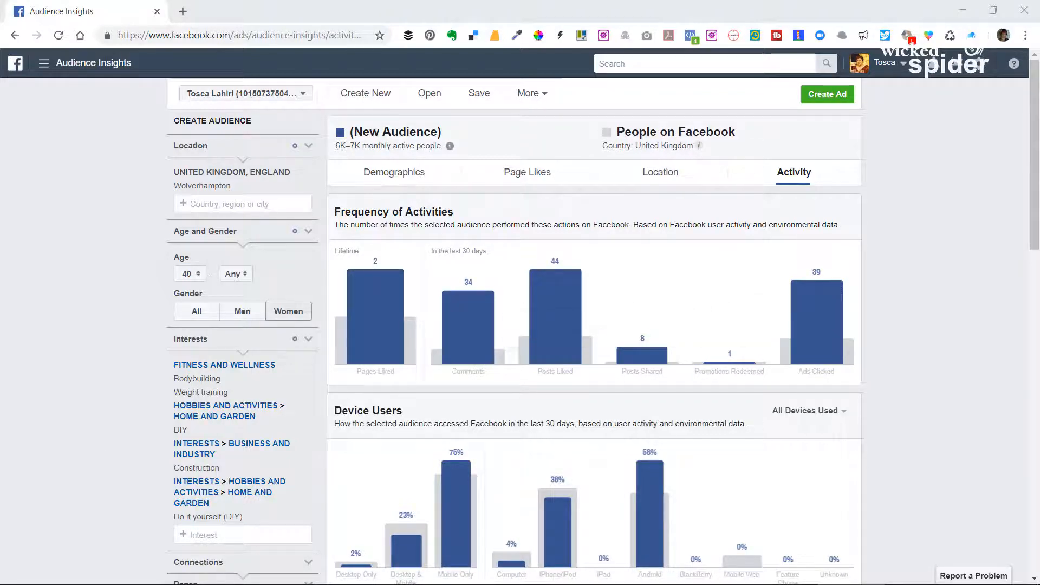
{"action": "scroll", "coordinate": [30, 530], "scroll_direction": "down", "scroll_amount": 4}
{"action": "scroll", "coordinate": [802, 379], "scroll_direction": "up", "scroll_amount": 4}
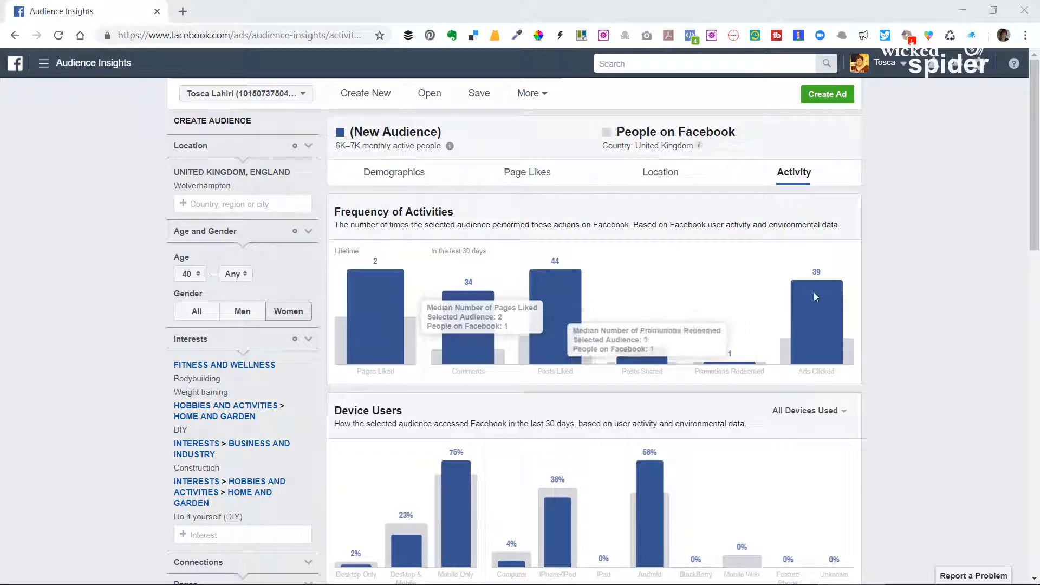
{"action": "scroll", "coordinate": [894, 324], "scroll_direction": "down", "scroll_amount": 4}
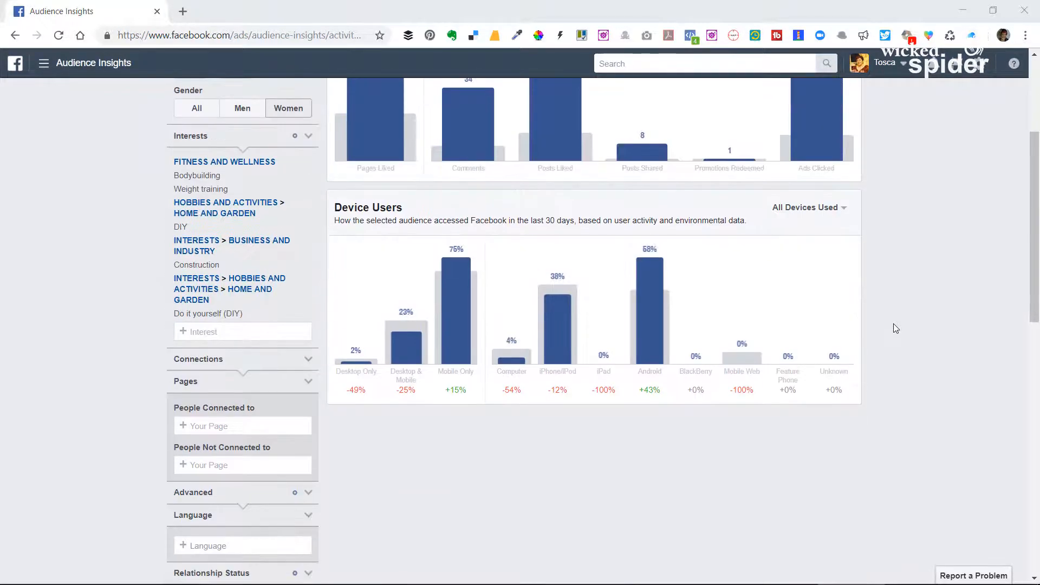
{"action": "scroll", "coordinate": [895, 328], "scroll_direction": "down", "scroll_amount": 5}
{"action": "scroll", "coordinate": [881, 343], "scroll_direction": "up", "scroll_amount": 2}
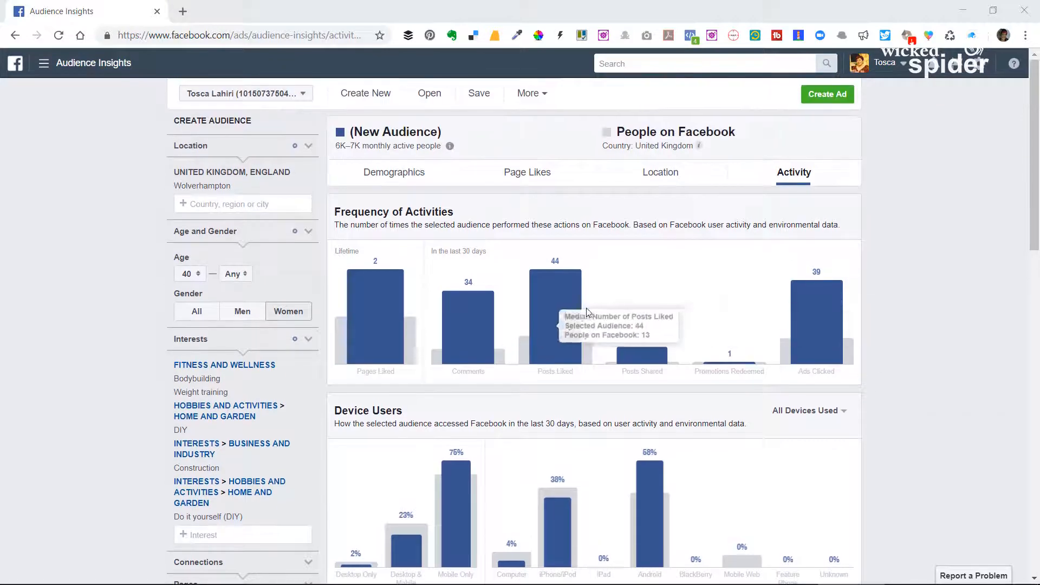
Save the audience under the name Test Audience and close the Save Audience dialog.
{"action": "left_click", "coordinate": [544, 95]}
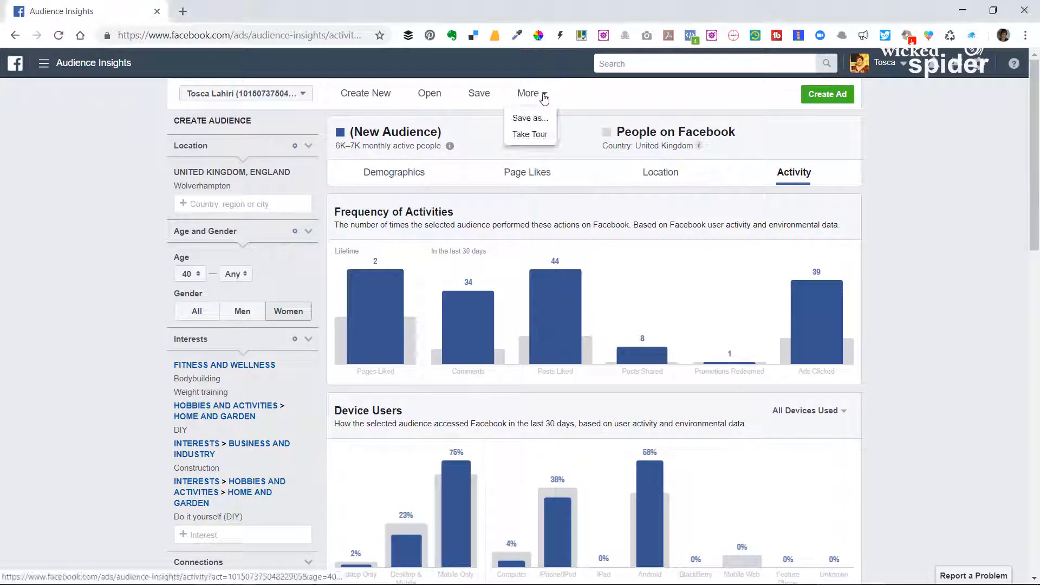
{"action": "left_click", "coordinate": [537, 121]}
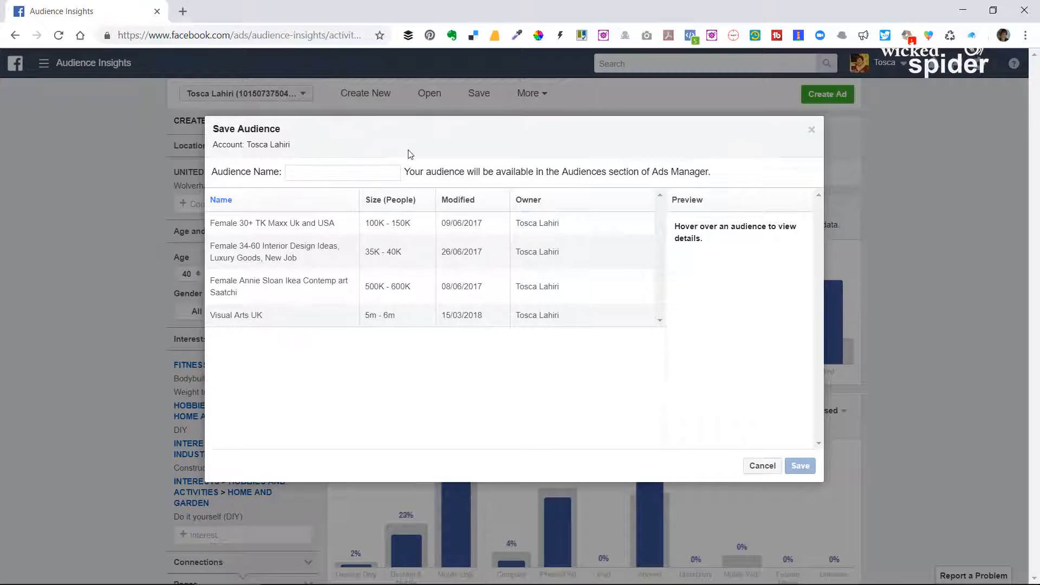
{"action": "left_click", "coordinate": [307, 170]}
{"action": "type", "text": "Test Audience"}
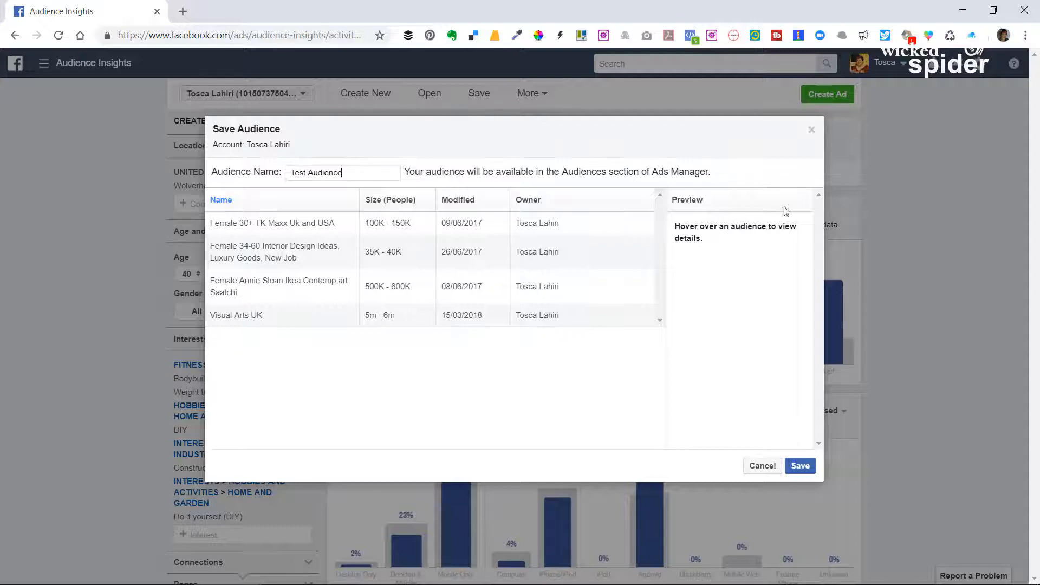
{"action": "left_click", "coordinate": [802, 467]}
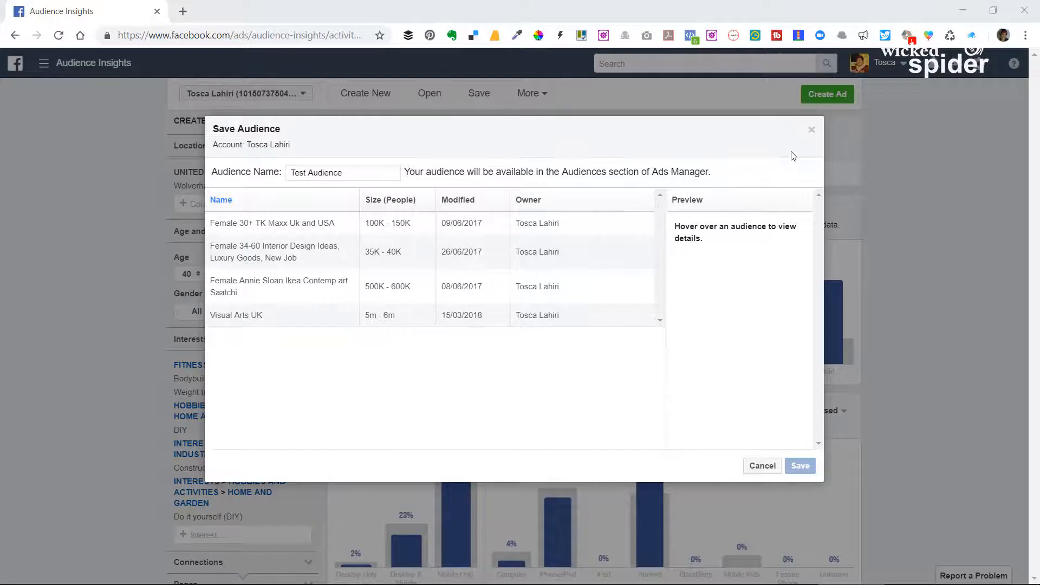
{"action": "left_click", "coordinate": [812, 133]}
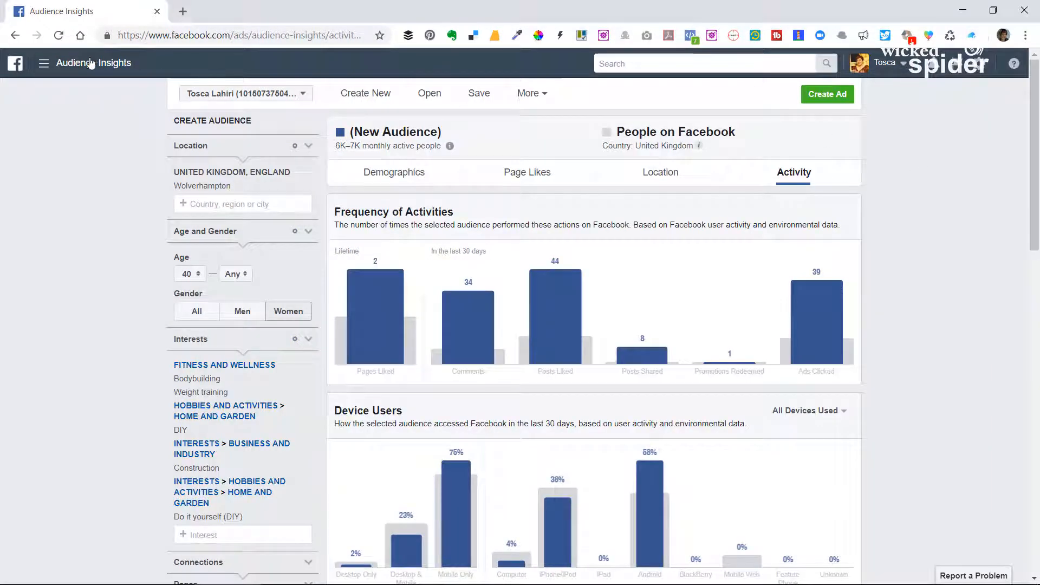
Leave Audience Insights for the Facebook home page and open the first listed ad account in Ads Manager.
{"action": "left_click_drag", "start_coordinate": [231, 35], "coordinate": [585, 63]}
{"action": "key", "text": "BackSpace"}
{"action": "key", "text": "Return"}
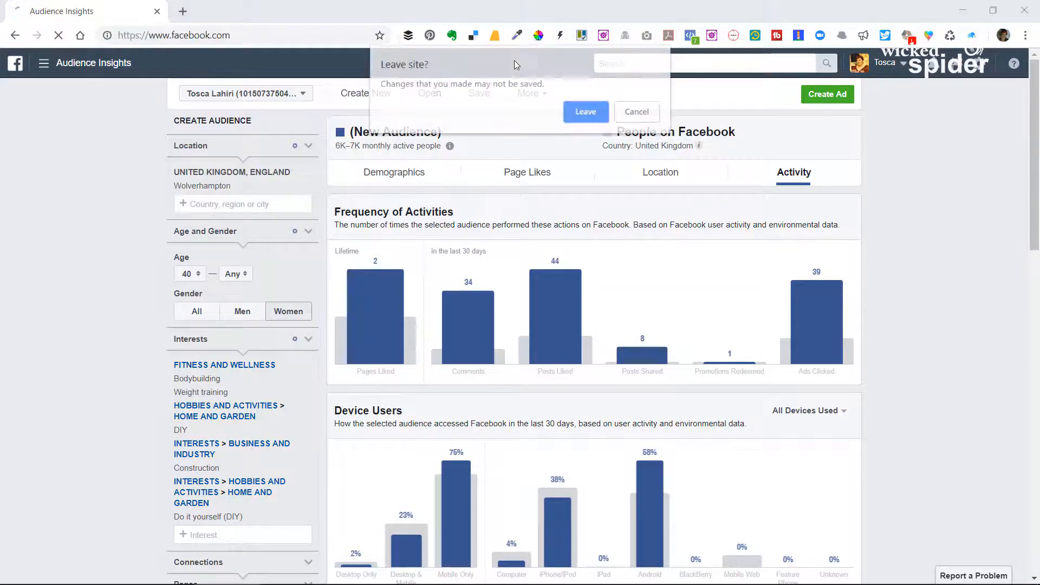
{"action": "left_click", "coordinate": [587, 115]}
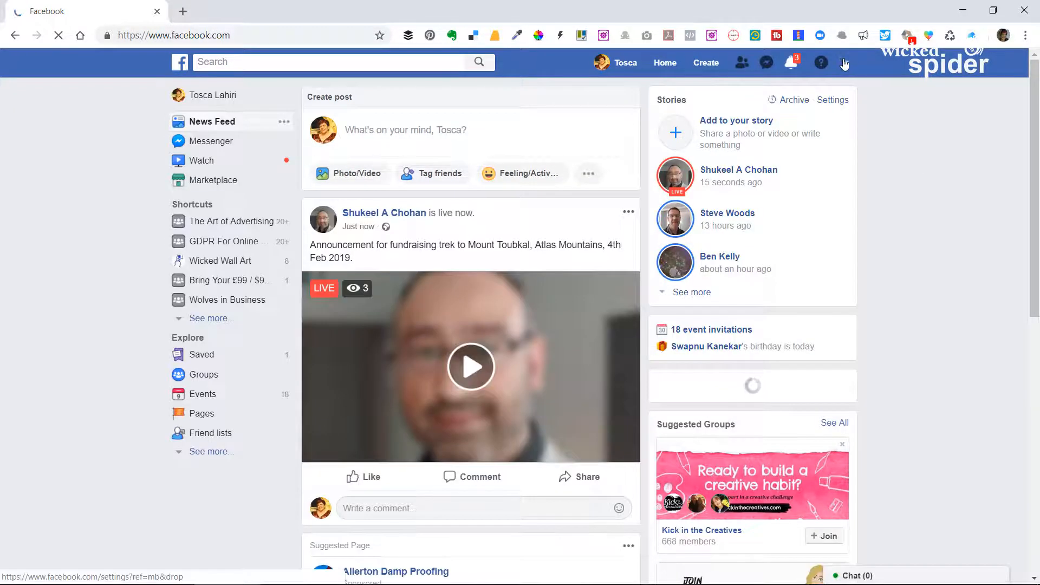
{"action": "left_click", "coordinate": [845, 64]}
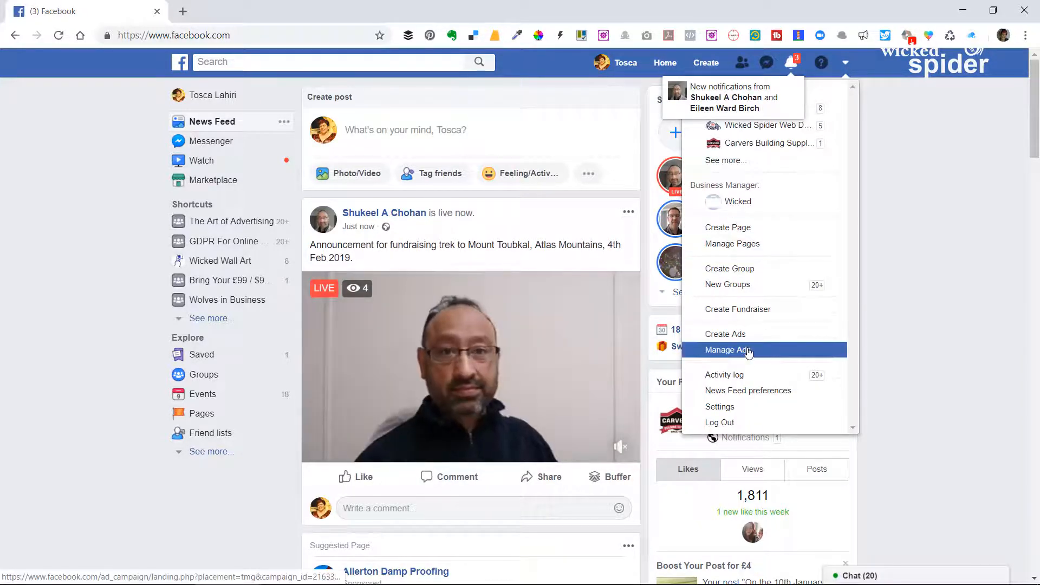
{"action": "left_click", "coordinate": [747, 352]}
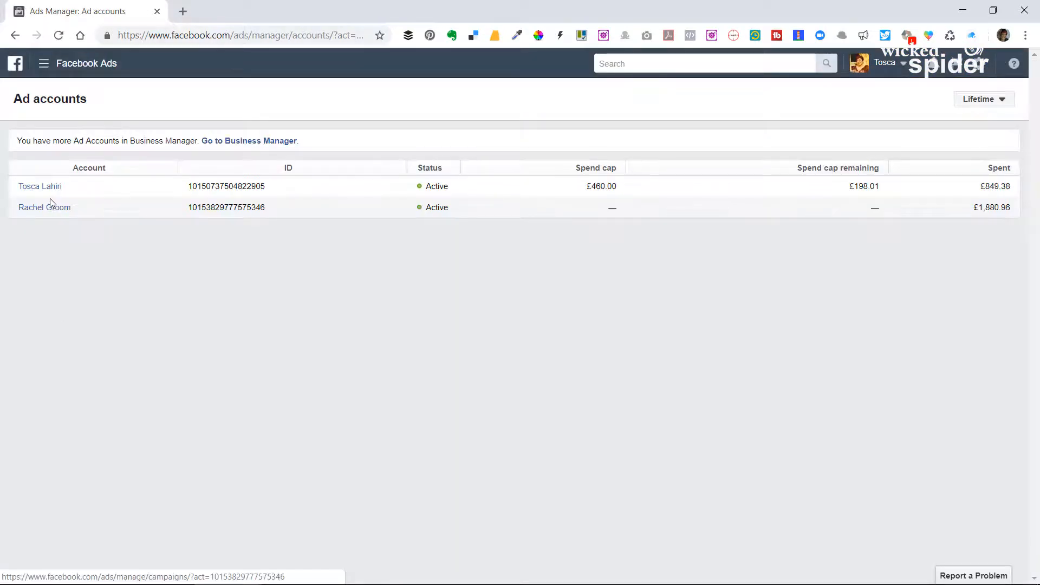
{"action": "left_click", "coordinate": [39, 188]}
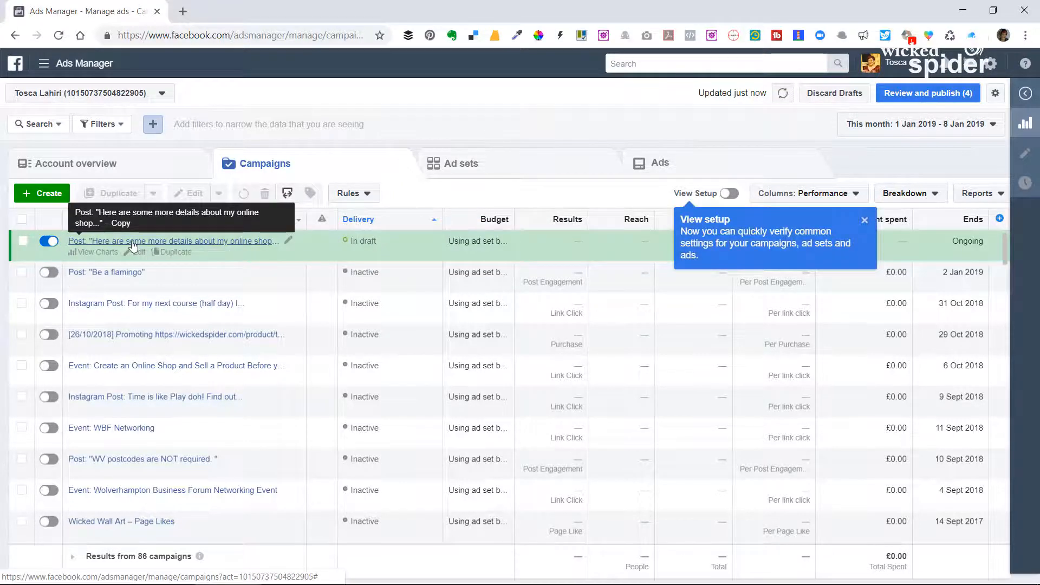
Open the ad set of the draft "Here are some more details about my online shop..." campaign for editing, without publishing the draft items.
{"action": "left_click", "coordinate": [132, 243]}
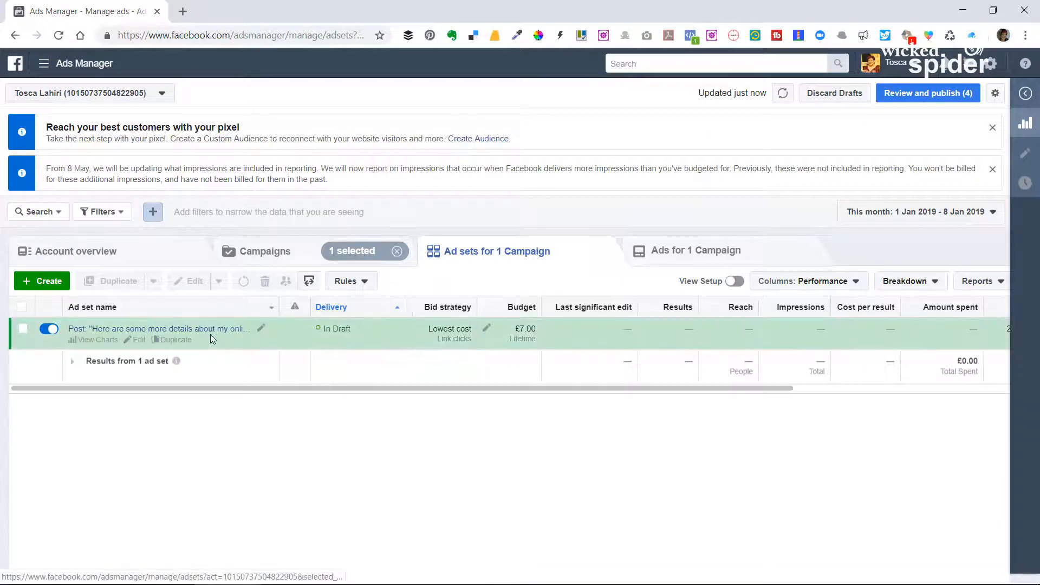
{"action": "left_click", "coordinate": [138, 340]}
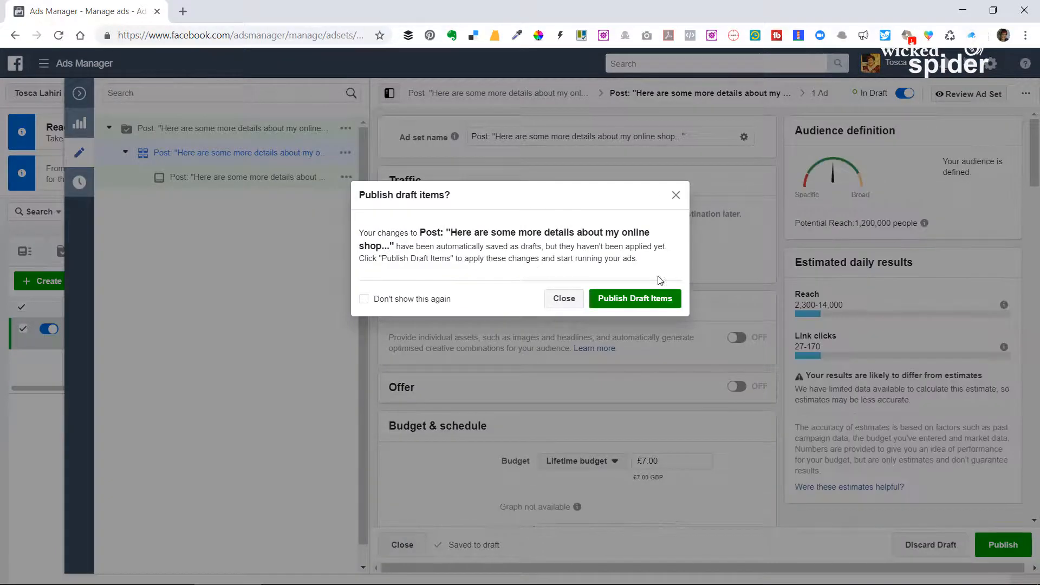
{"action": "left_click", "coordinate": [564, 298]}
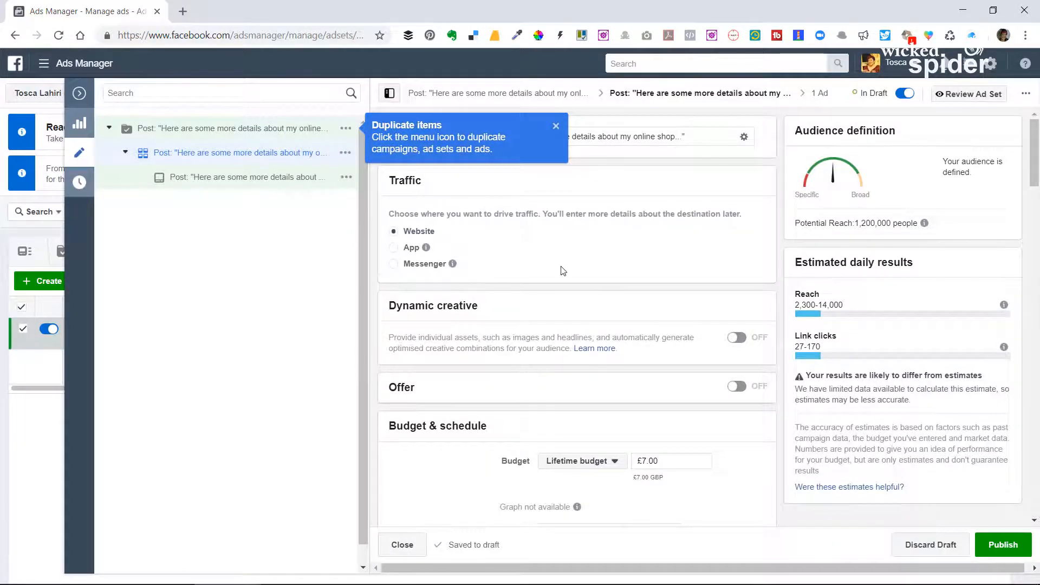
Apply the saved Test Audience to the ad set and check its potential reach and estimated daily results.
{"action": "scroll", "coordinate": [563, 271], "scroll_direction": "down", "scroll_amount": 5}
{"action": "scroll", "coordinate": [686, 336], "scroll_direction": "down", "scroll_amount": 3}
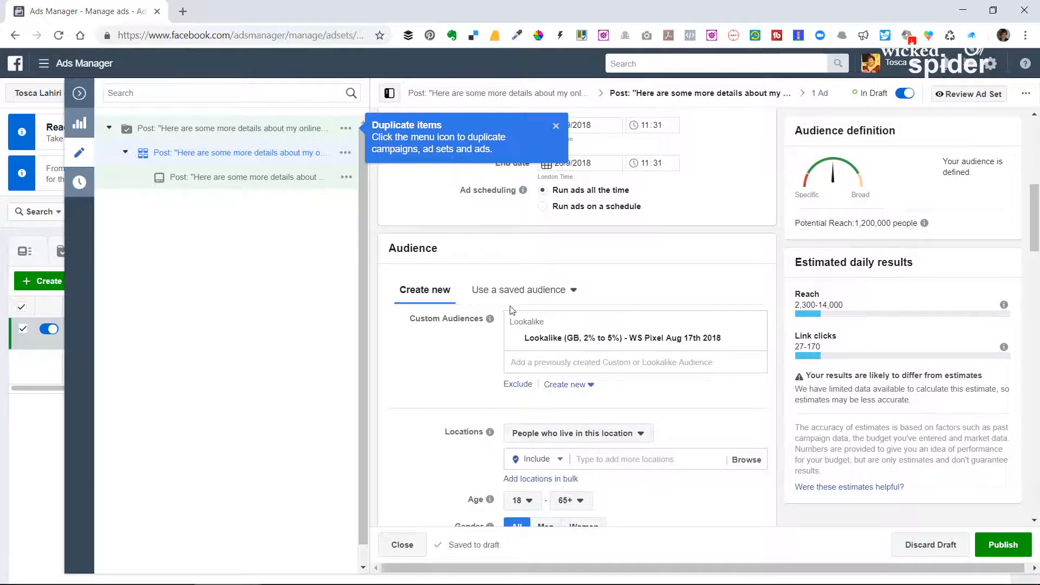
{"action": "left_click", "coordinate": [566, 293]}
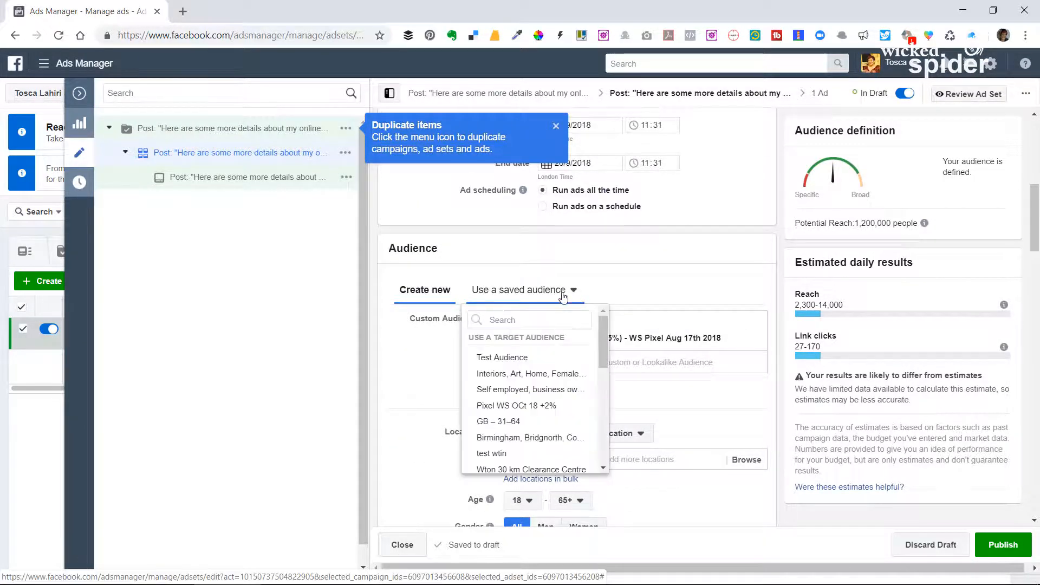
{"action": "left_click", "coordinate": [519, 360]}
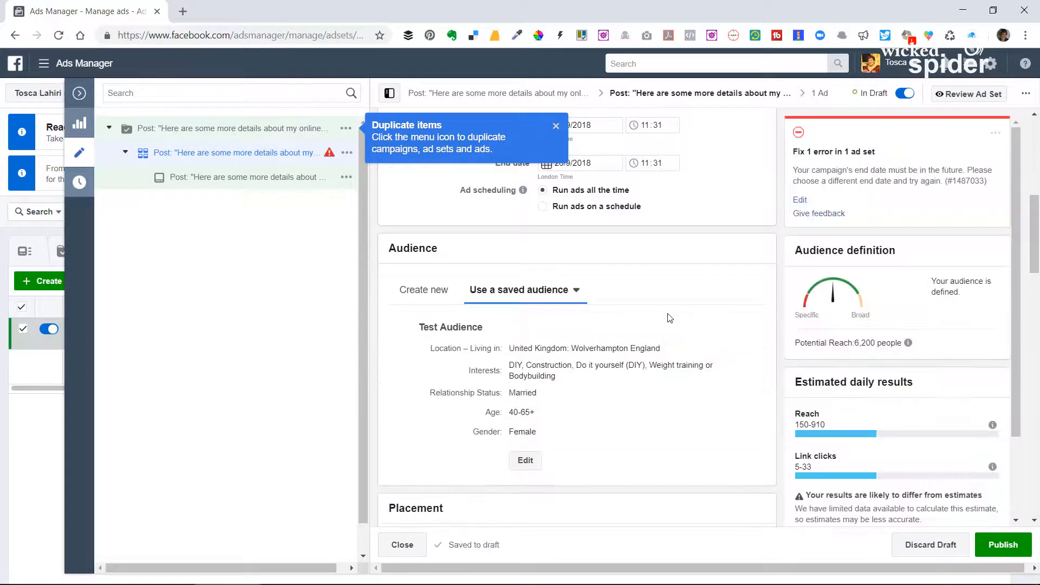
{"action": "scroll", "coordinate": [682, 301], "scroll_direction": "up", "scroll_amount": 8}
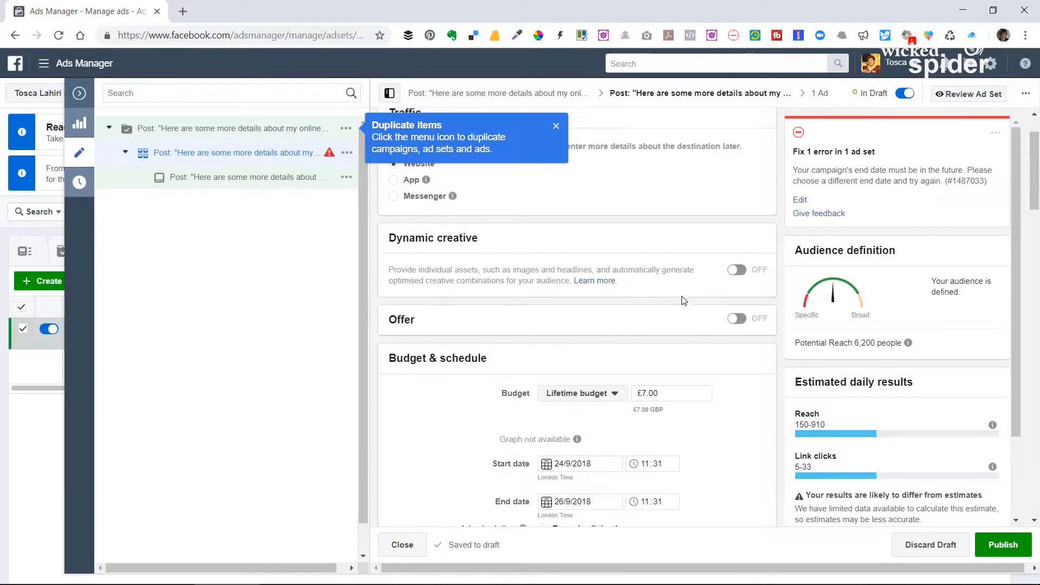
{"action": "scroll", "coordinate": [942, 360], "scroll_direction": "down", "scroll_amount": 5}
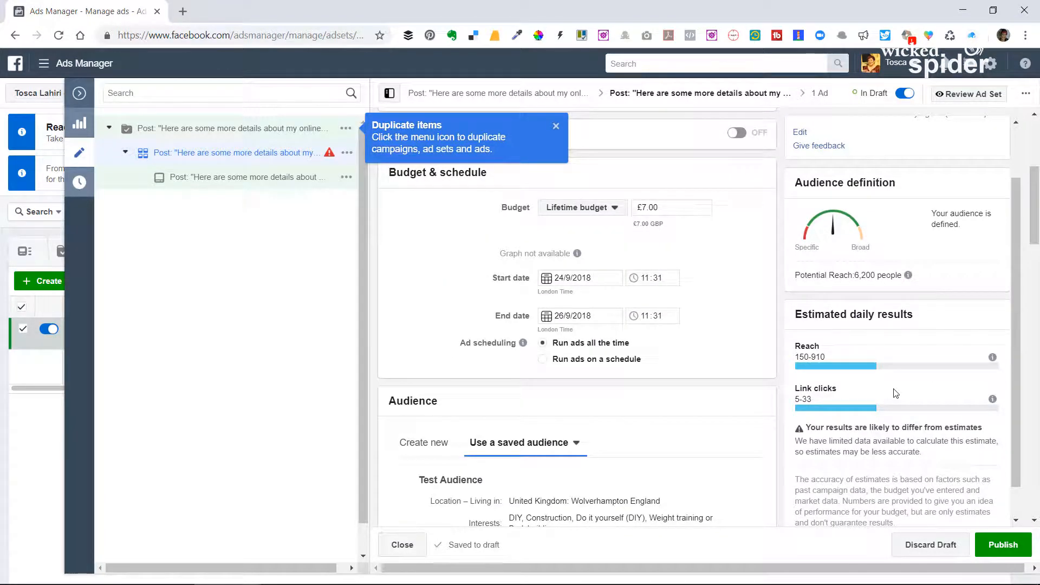
{"action": "scroll", "coordinate": [895, 393], "scroll_direction": "up", "scroll_amount": 5}
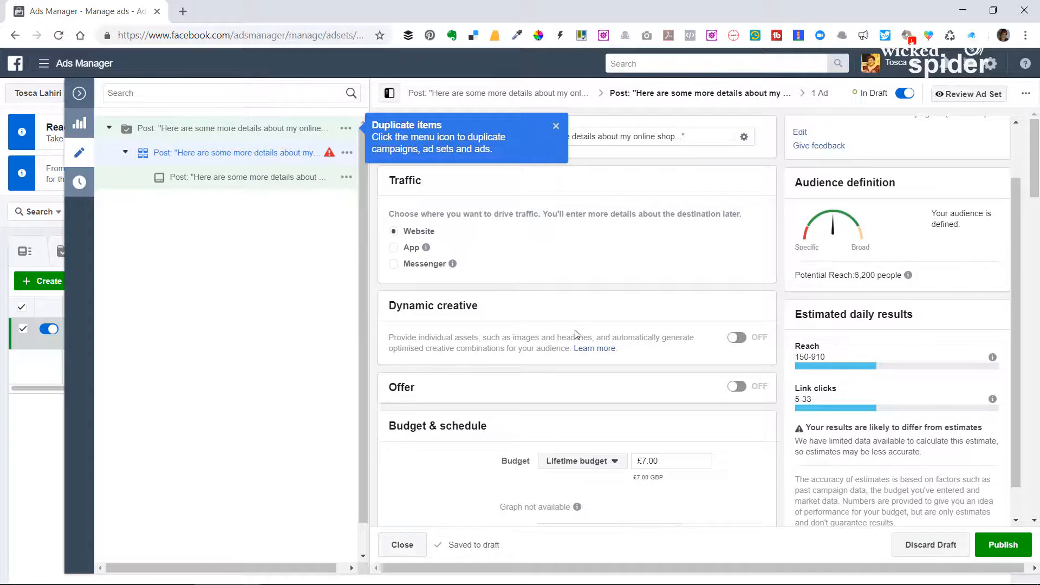
Set the ad set's lifetime budget to £57.00 and review the estimated daily results and audience details.
{"action": "scroll", "coordinate": [576, 332], "scroll_direction": "down", "scroll_amount": 2}
{"action": "scroll", "coordinate": [715, 374], "scroll_direction": "up", "scroll_amount": 2}
{"action": "scroll", "coordinate": [688, 446], "scroll_direction": "down", "scroll_amount": 2}
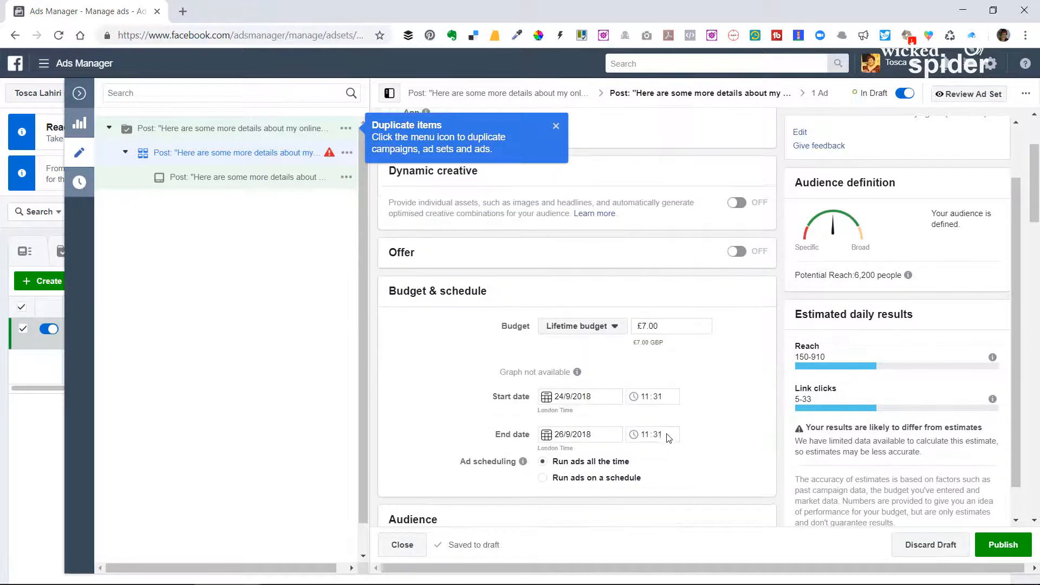
{"action": "left_click", "coordinate": [642, 326]}
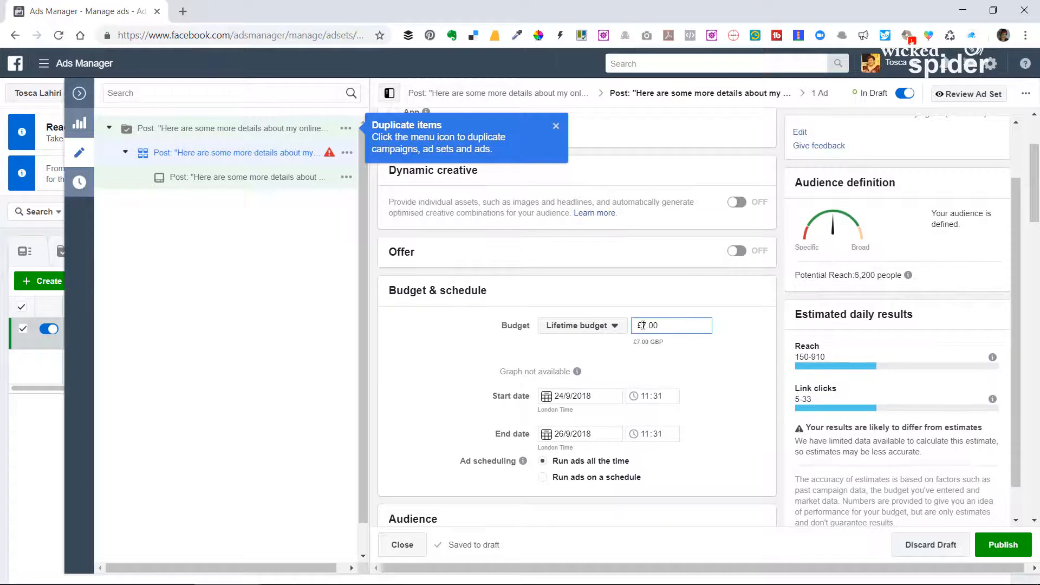
{"action": "type", "text": "5"}
{"action": "left_click", "coordinate": [711, 370]}
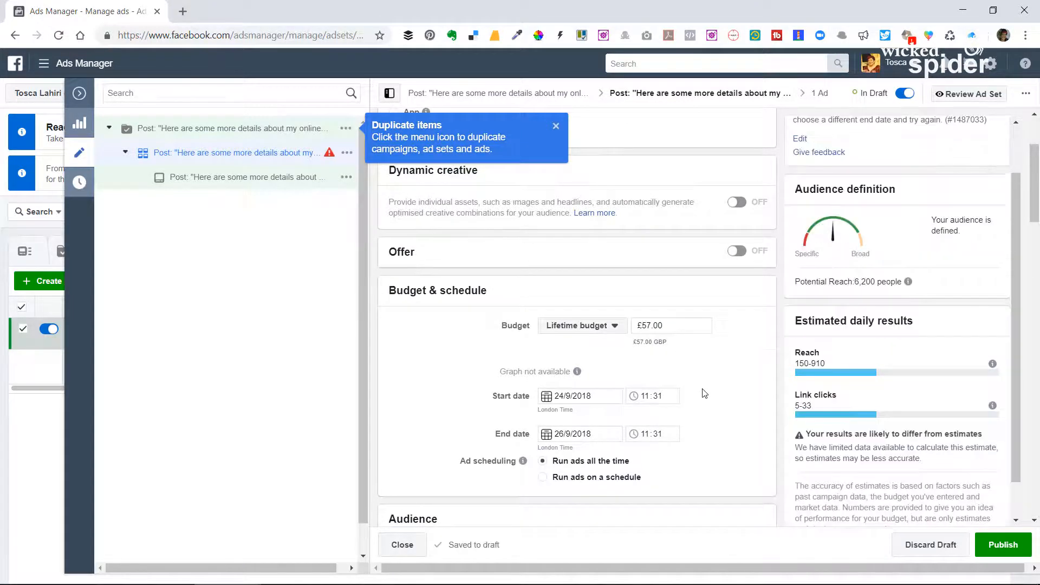
{"action": "scroll", "coordinate": [704, 393], "scroll_direction": "up", "scroll_amount": 3}
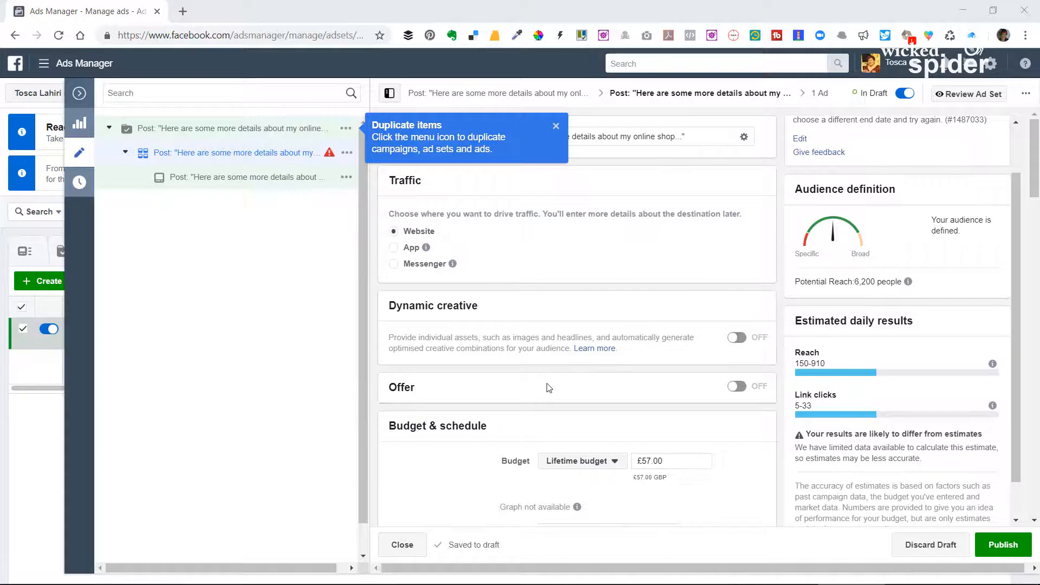
{"action": "scroll", "coordinate": [551, 383], "scroll_direction": "down", "scroll_amount": 4}
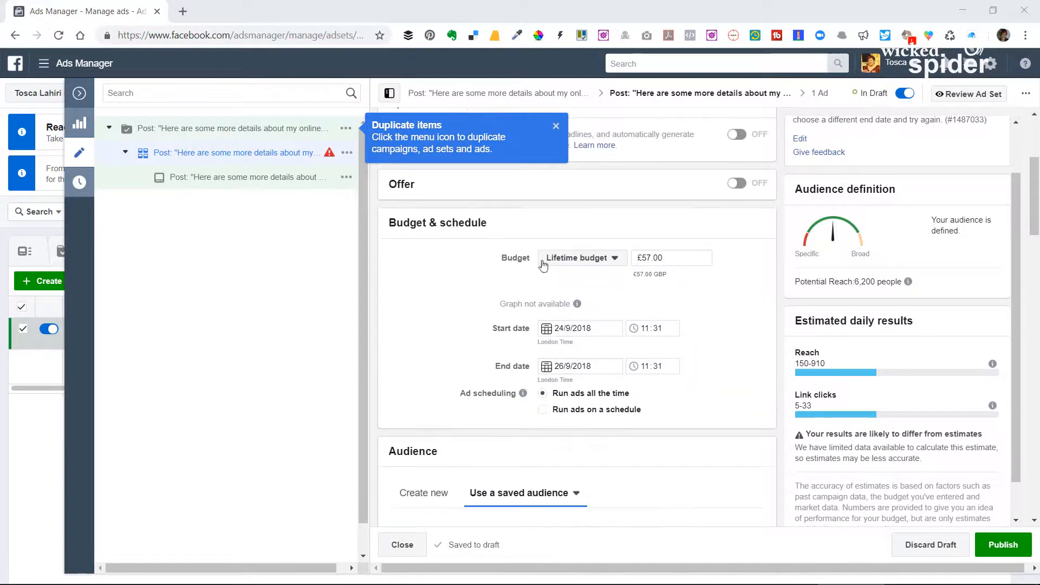
{"action": "scroll", "coordinate": [533, 366], "scroll_direction": "up", "scroll_amount": 3}
{"action": "scroll", "coordinate": [569, 367], "scroll_direction": "down", "scroll_amount": 6}
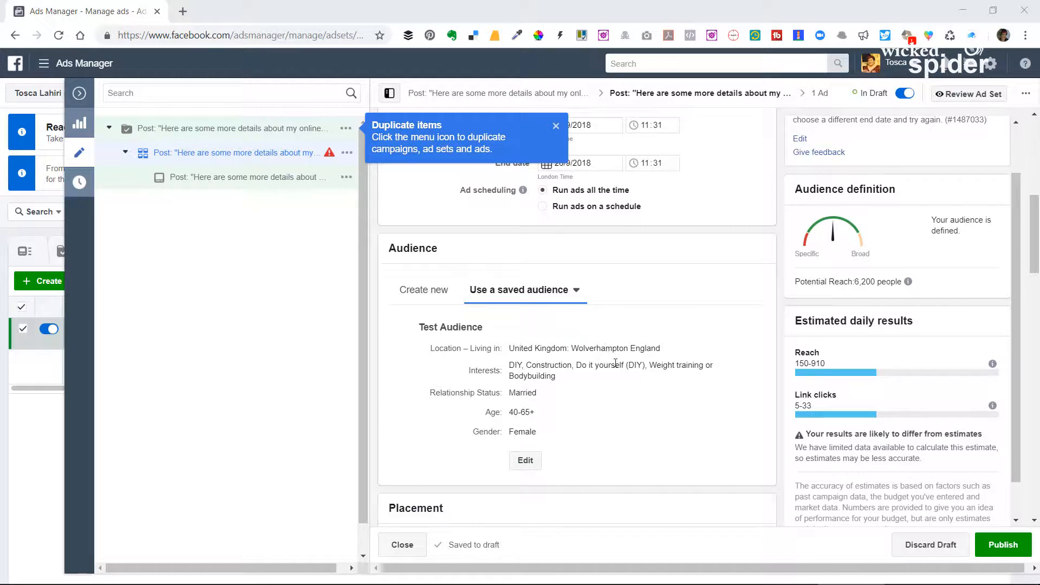
{"action": "scroll", "coordinate": [616, 362], "scroll_direction": "up", "scroll_amount": 5}
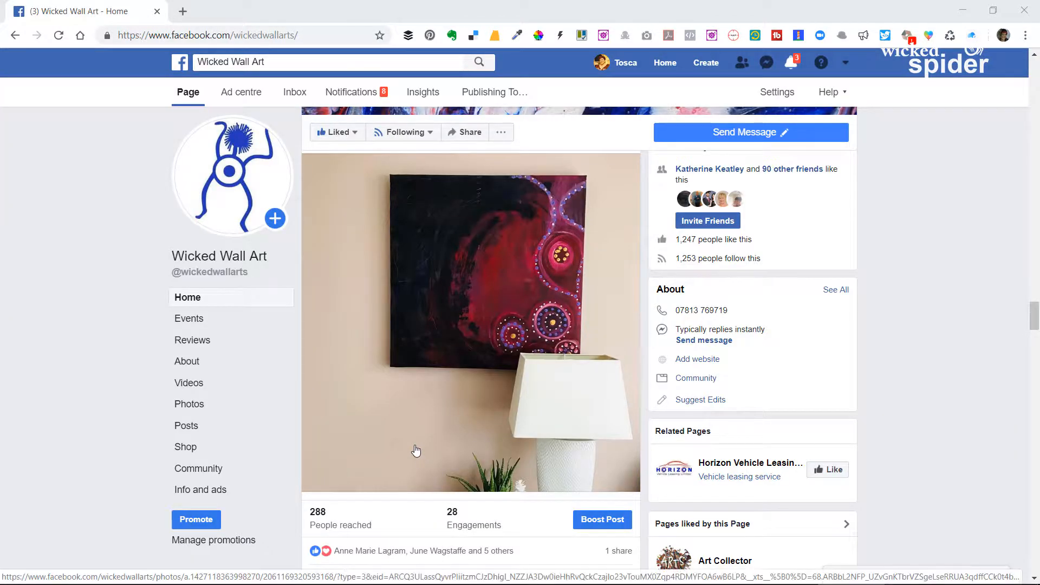
Start boosting the painting post on the Wicked Wall Art page and choose Test Audience as its audience.
{"action": "scroll", "coordinate": [415, 451], "scroll_direction": "down", "scroll_amount": 2}
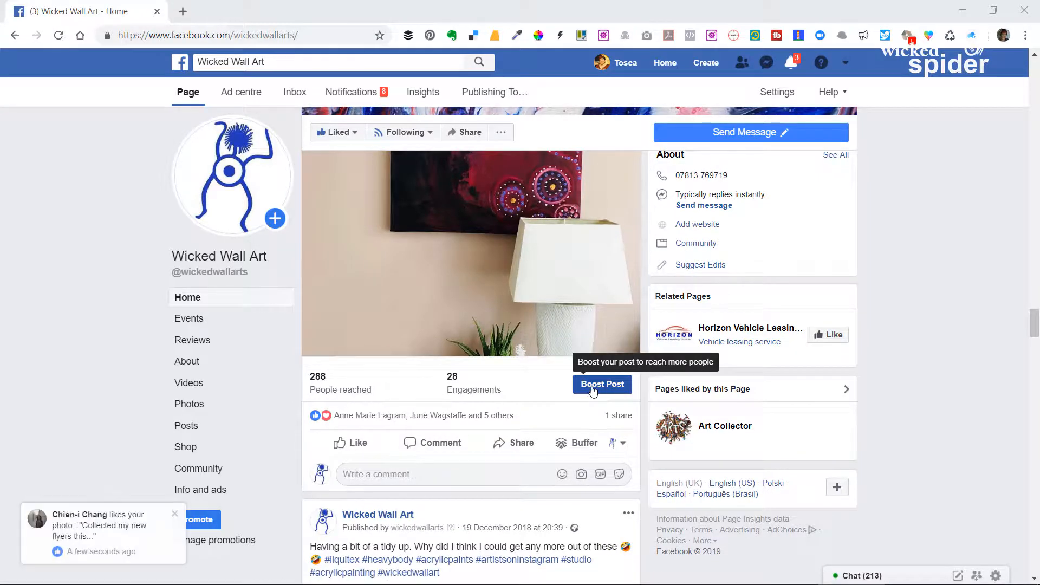
{"action": "left_click", "coordinate": [589, 389]}
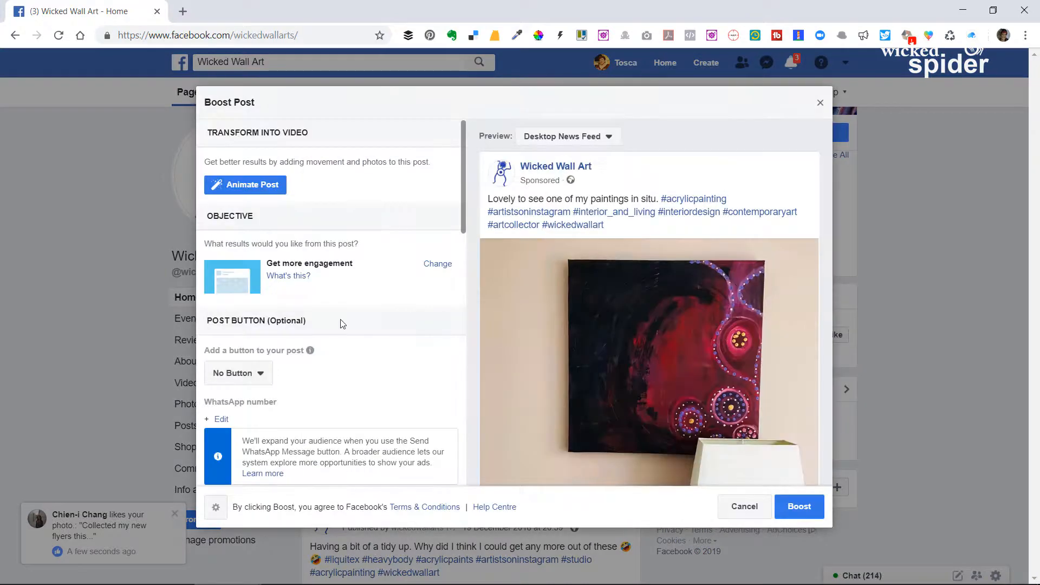
{"action": "scroll", "coordinate": [342, 327], "scroll_direction": "down", "scroll_amount": 9}
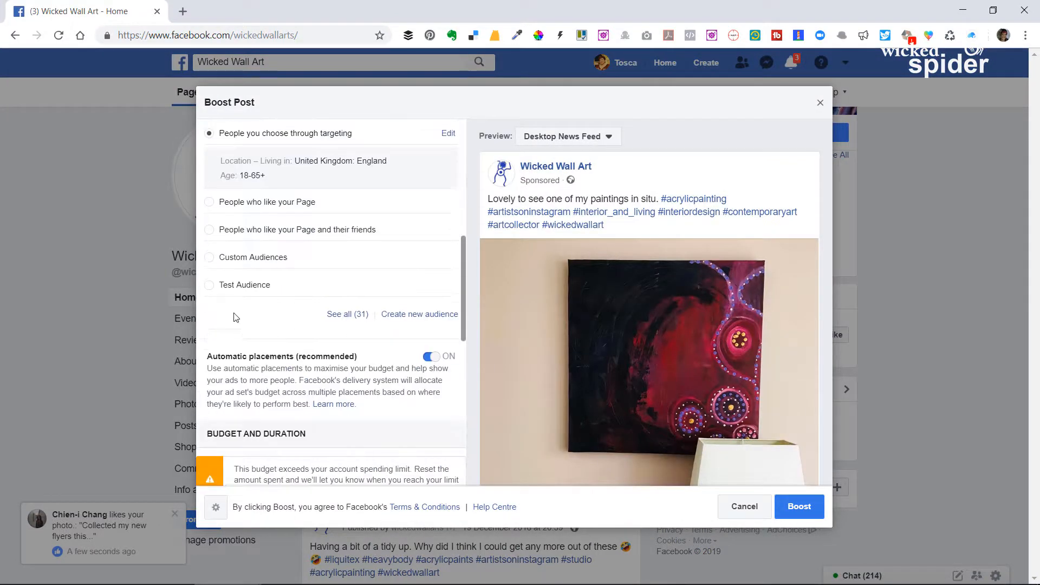
{"action": "left_click", "coordinate": [210, 287]}
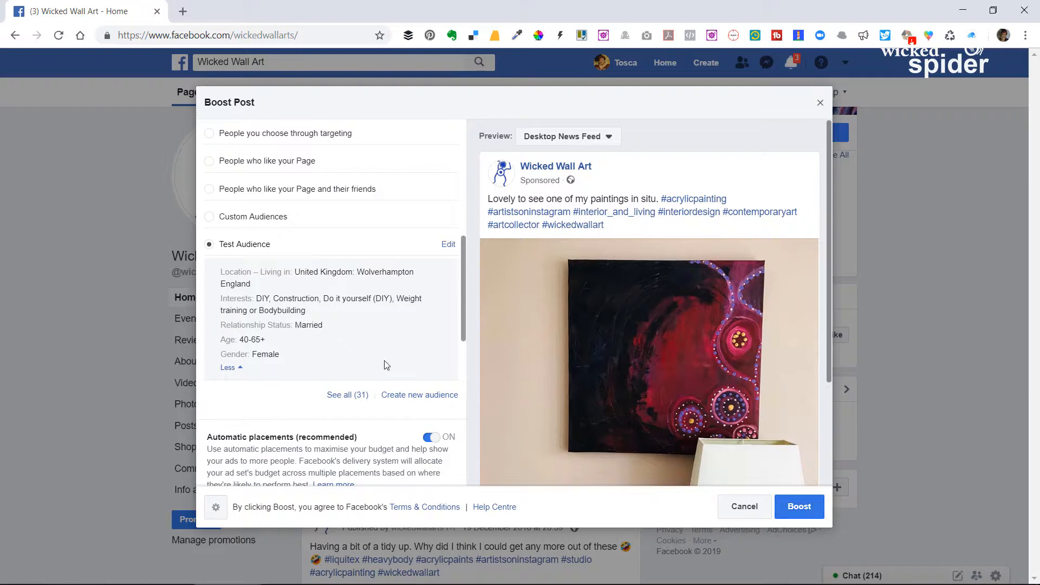
{"action": "scroll", "coordinate": [368, 336], "scroll_direction": "up", "scroll_amount": 5}
{"action": "scroll", "coordinate": [366, 330], "scroll_direction": "down", "scroll_amount": 10}
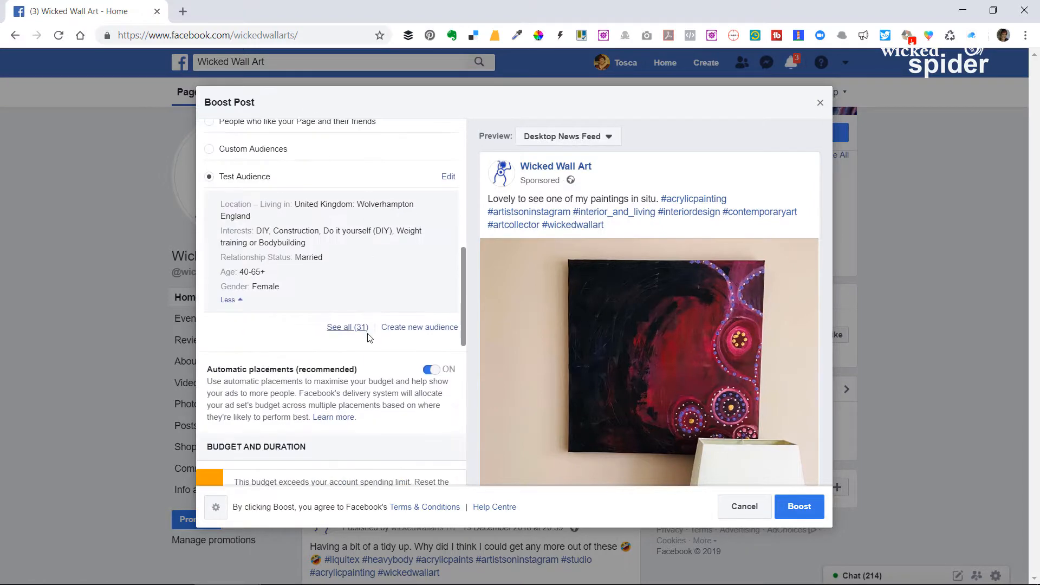
{"action": "scroll", "coordinate": [368, 339], "scroll_direction": "up", "scroll_amount": 5}
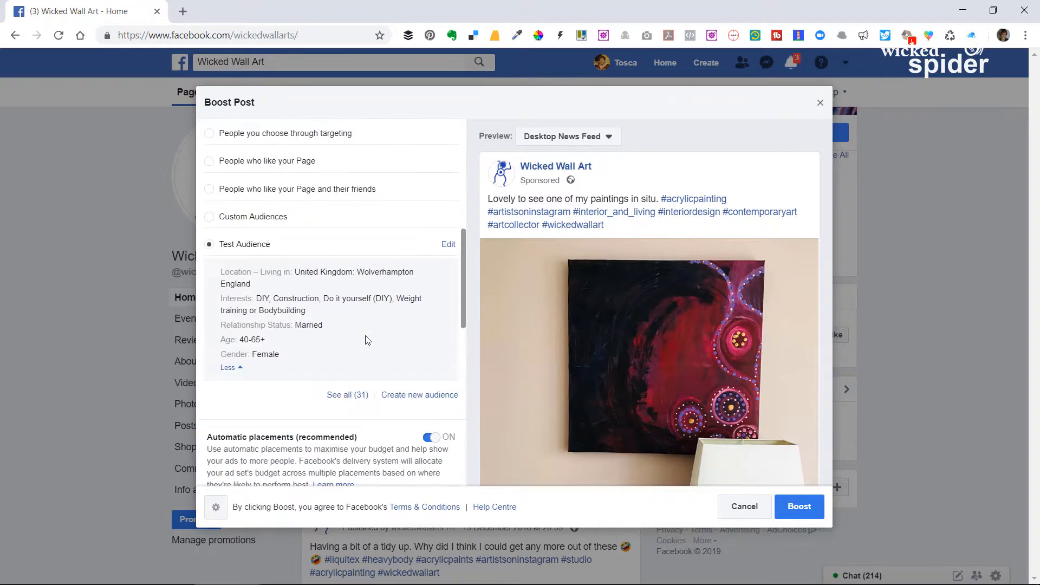